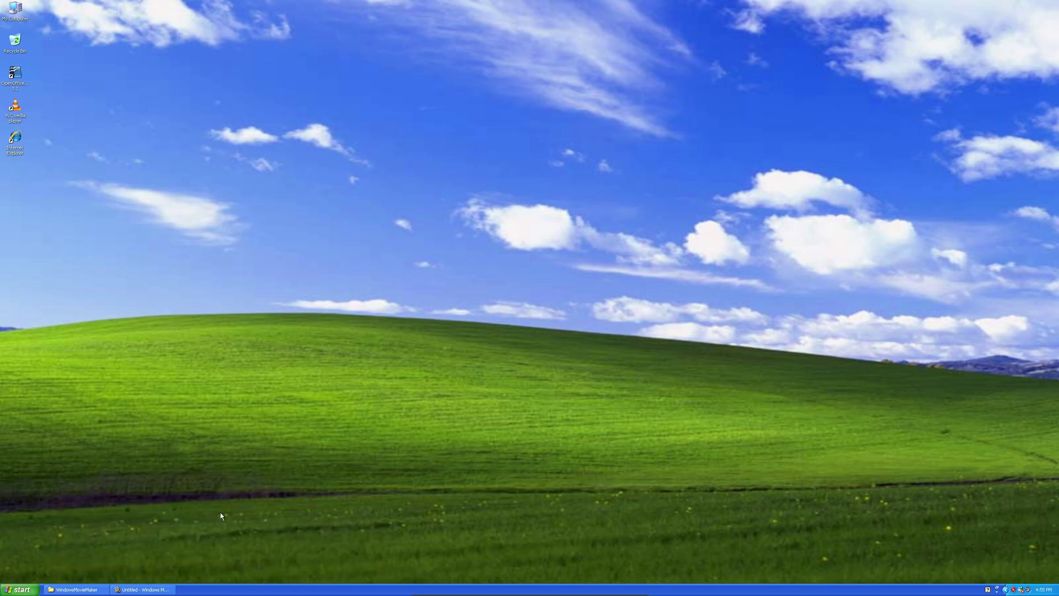
Switch from Movie Maker to the WindowsMovieMaker folder and play Location.wmv in VLC
click(142, 589)
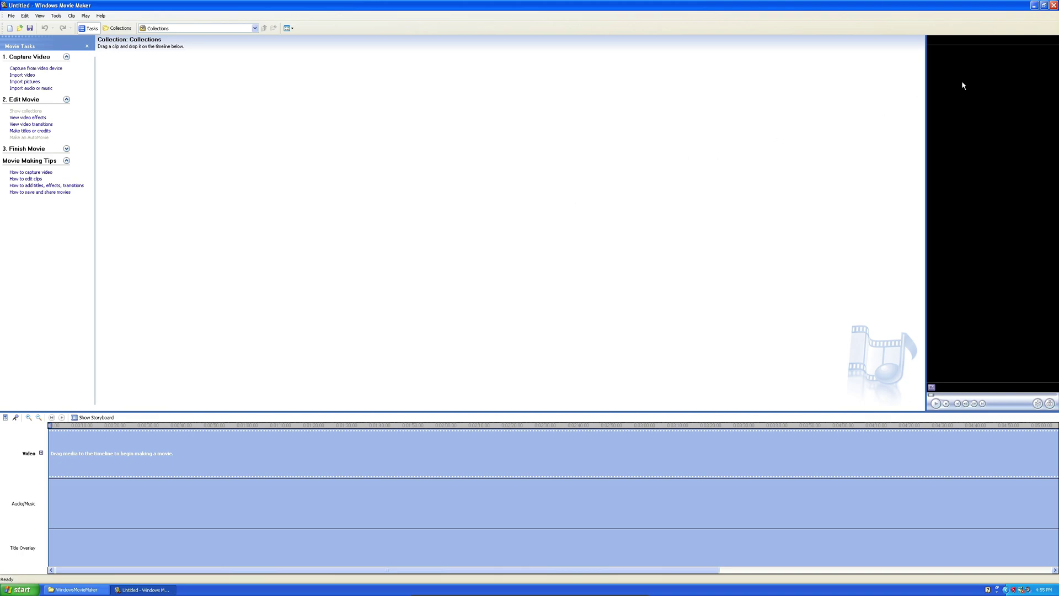
click(1034, 7)
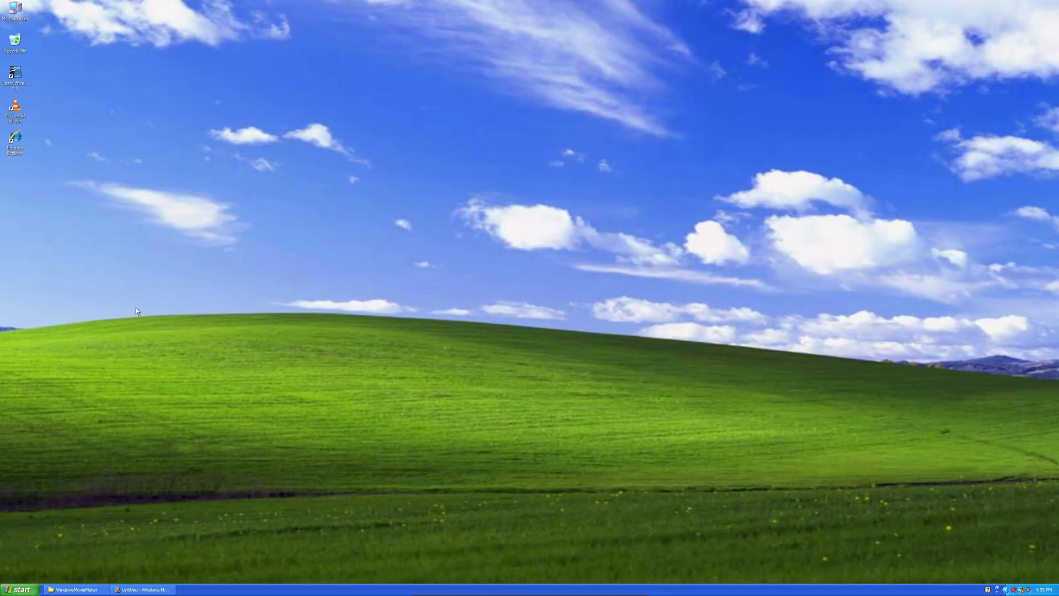
click(74, 589)
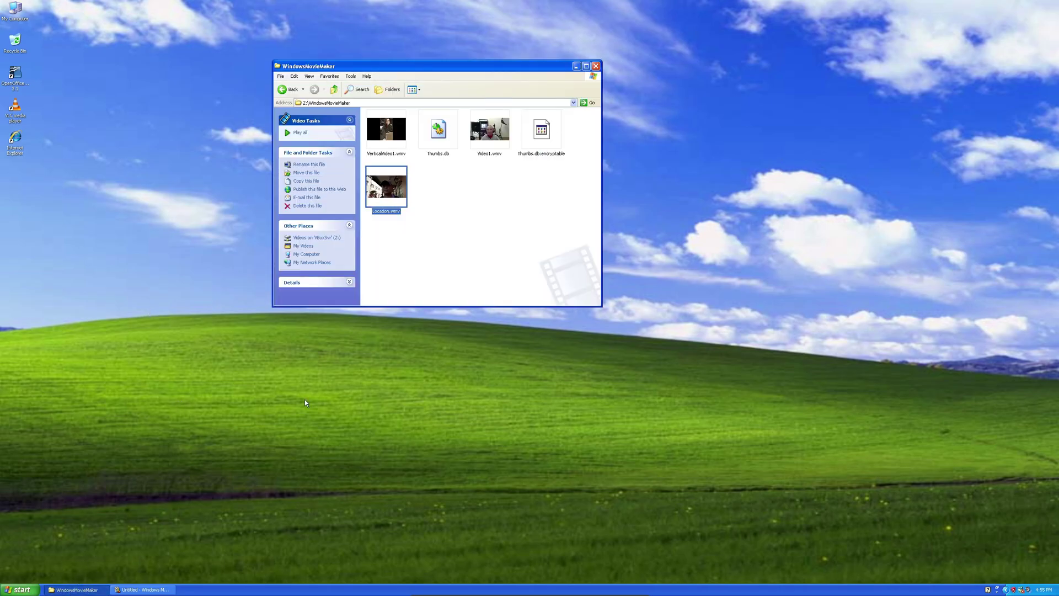
click(513, 250)
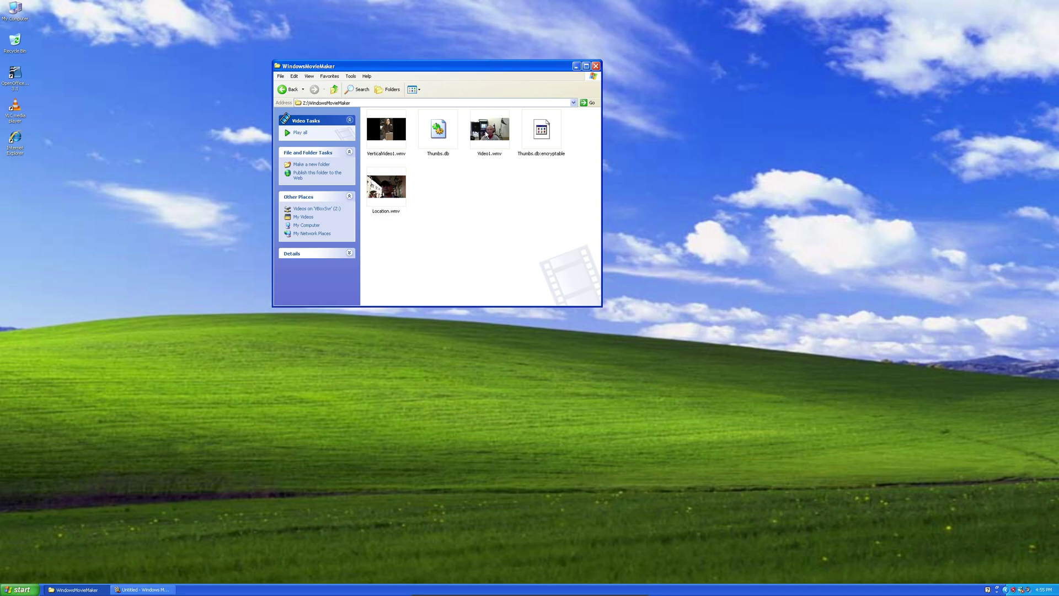
double_click(395, 190)
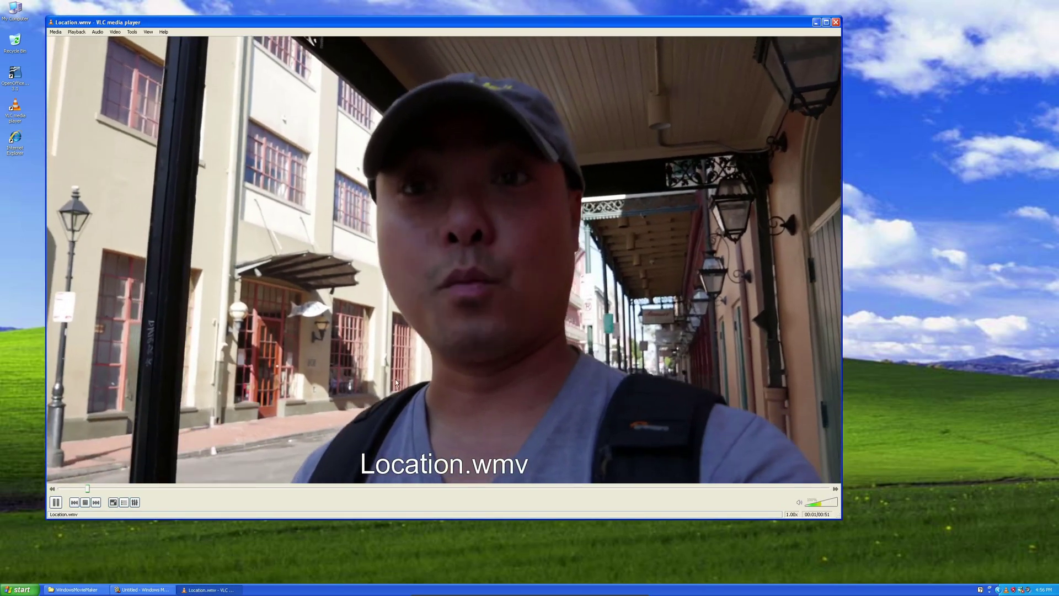
Pause Location.wmv near the 15-second mark and move the VLC window aside
key(space)
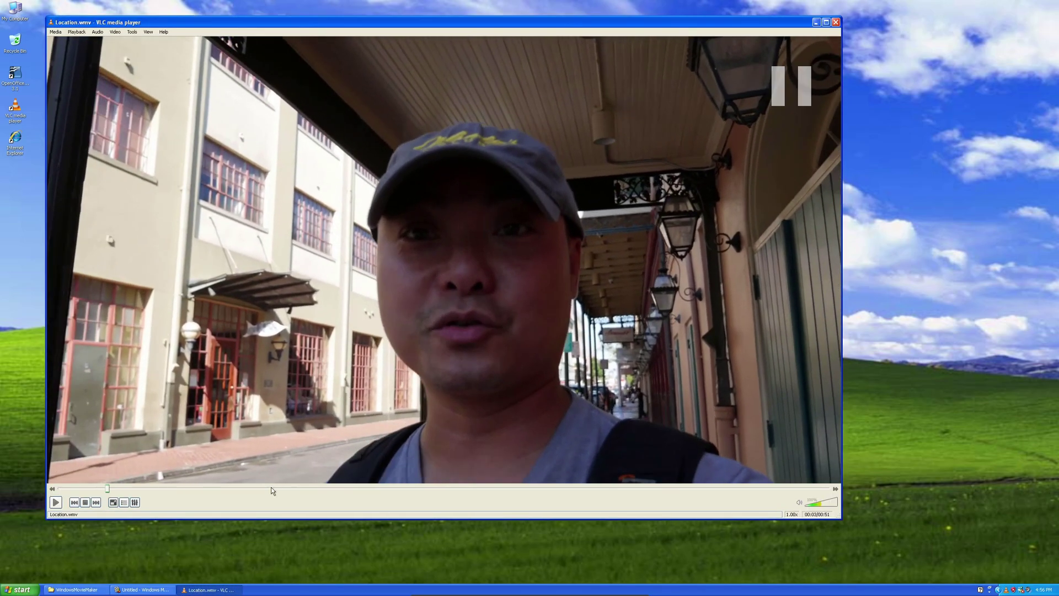
click(355, 489)
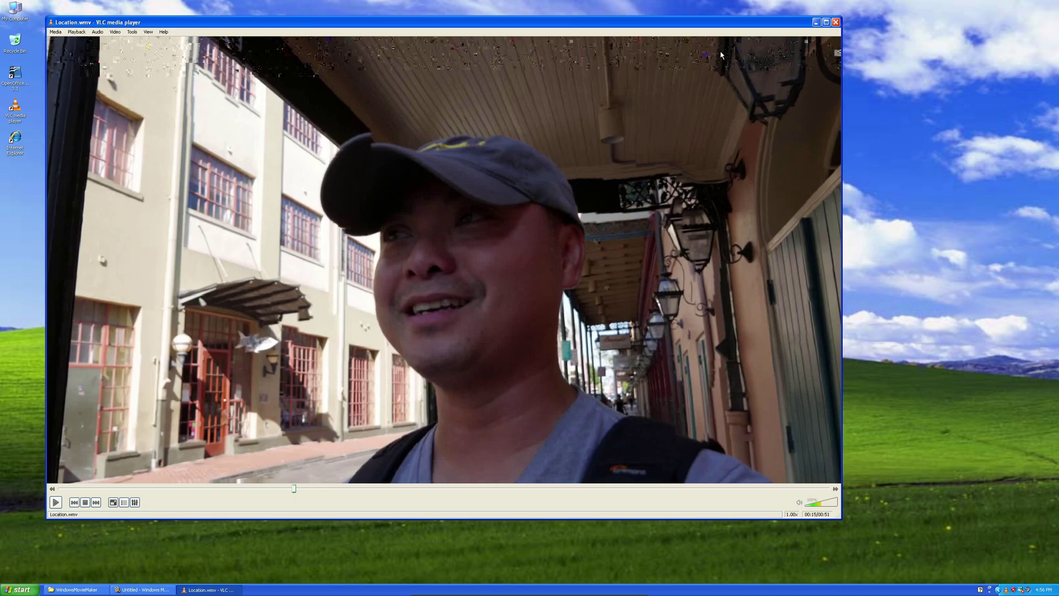
drag(685, 22, 717, 52)
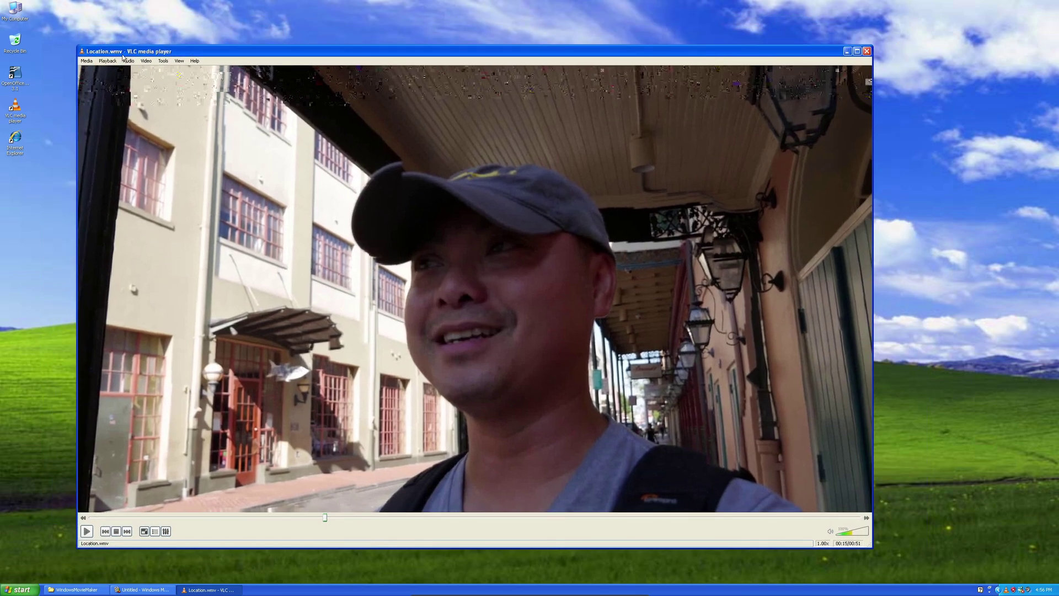
Minimize VLC and bring the empty Untitled Movie Maker project forward, hiding the video folder
click(845, 52)
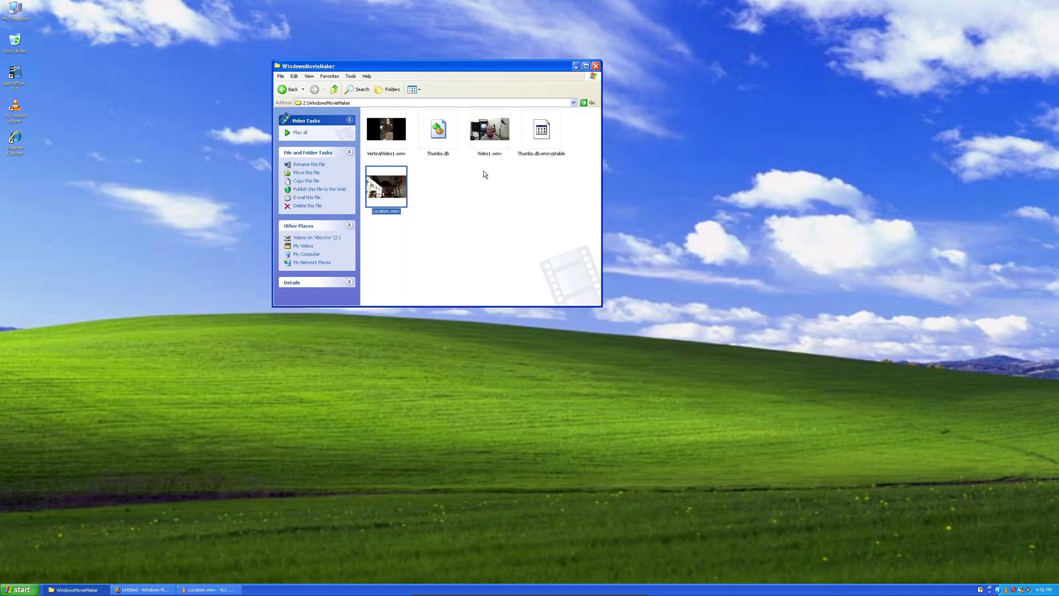
click(505, 218)
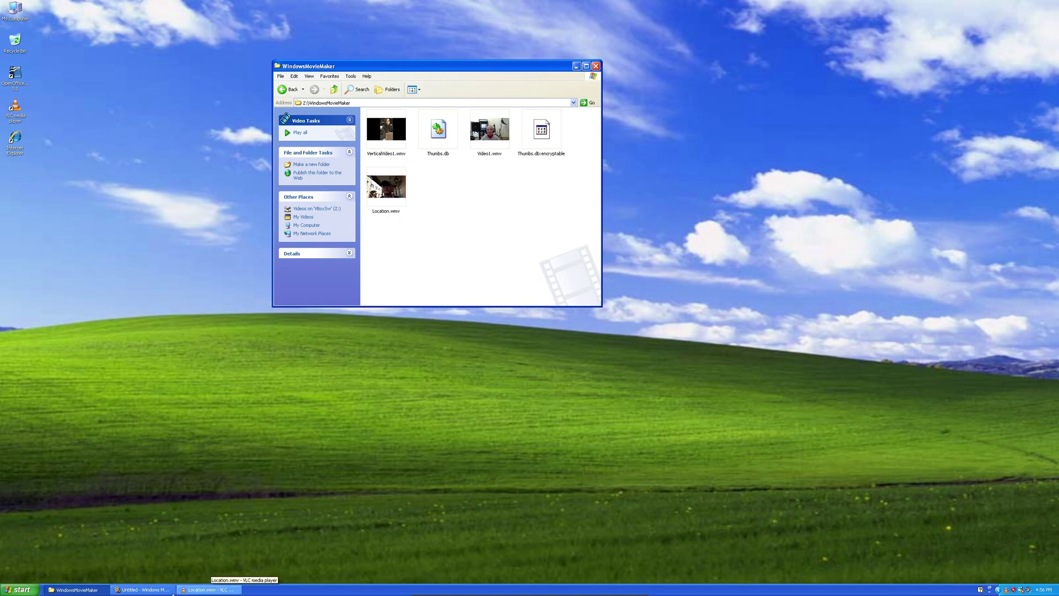
click(142, 589)
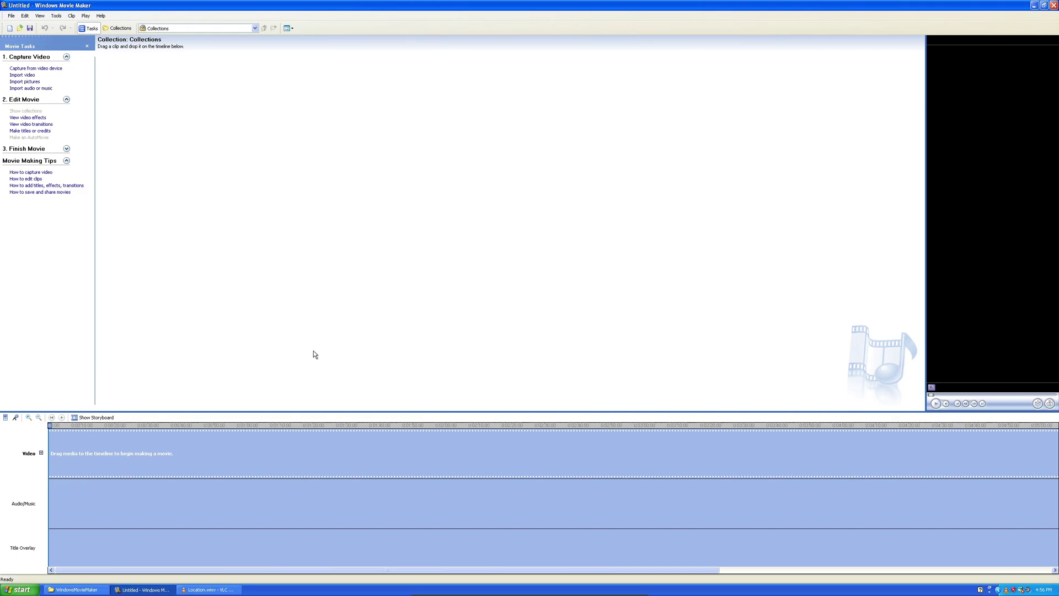
click(76, 590)
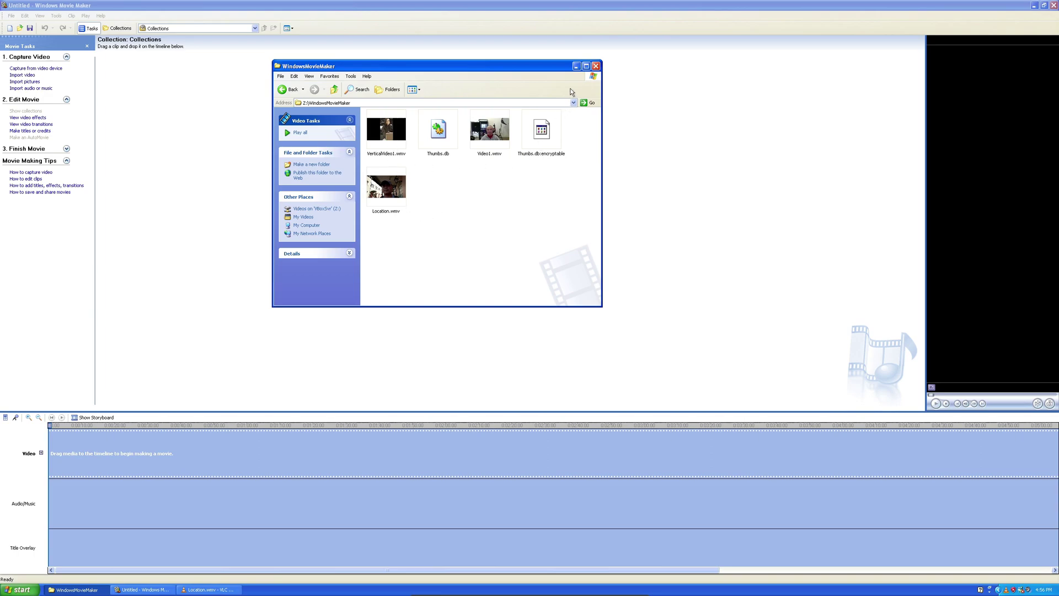
click(576, 66)
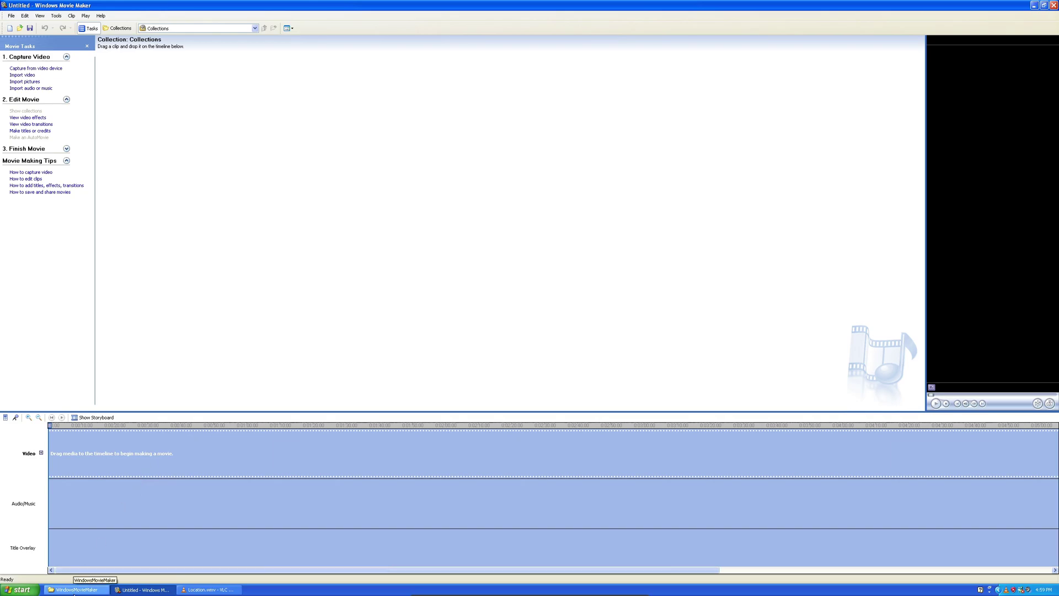
Import Location.wmv and Video1.wmv from the folder into the Movie Maker collections
click(75, 589)
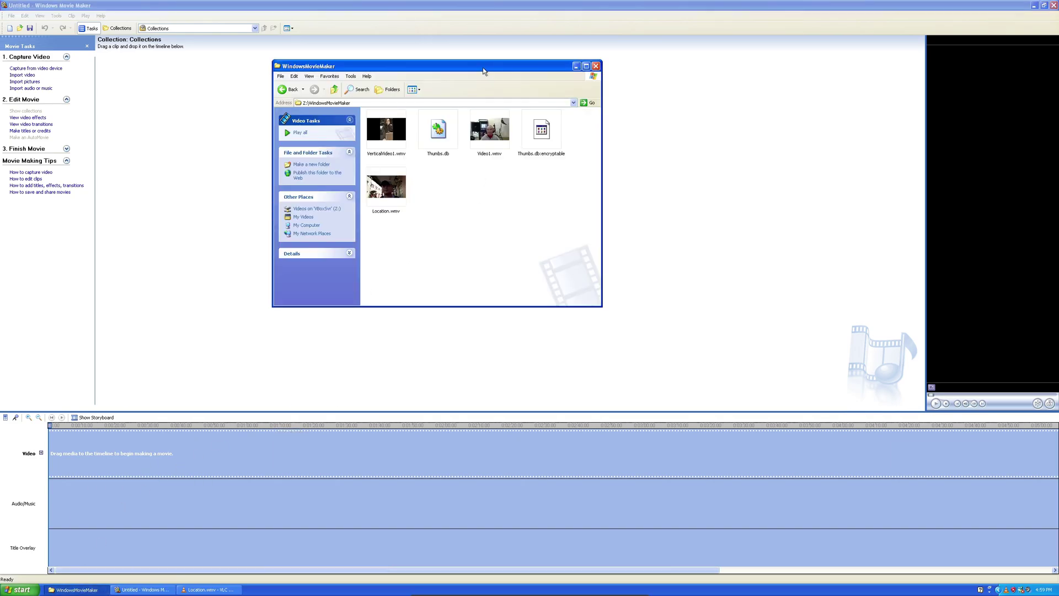
drag(482, 67, 657, 150)
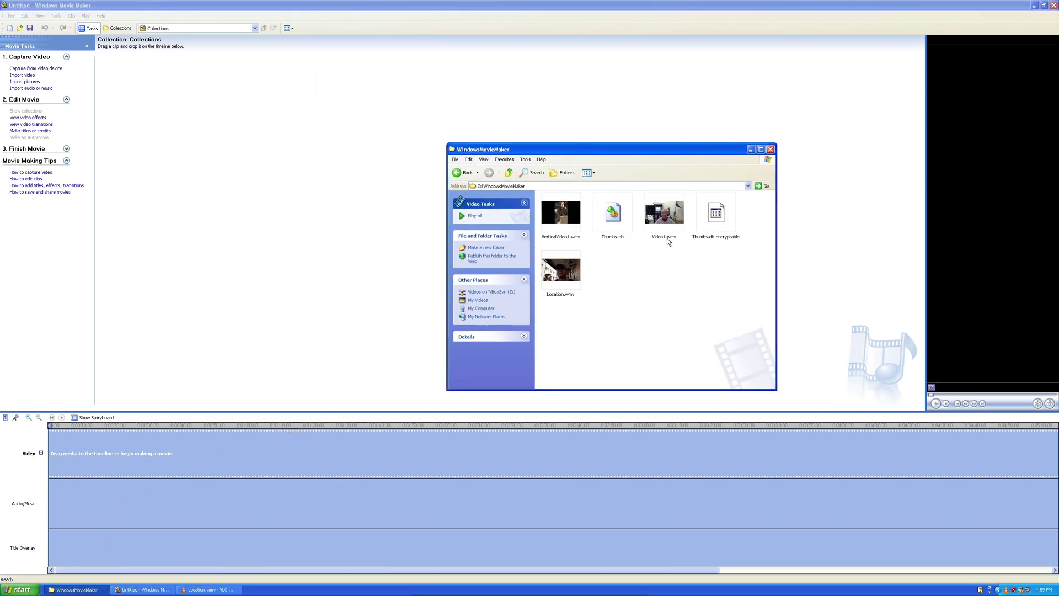
click(667, 222)
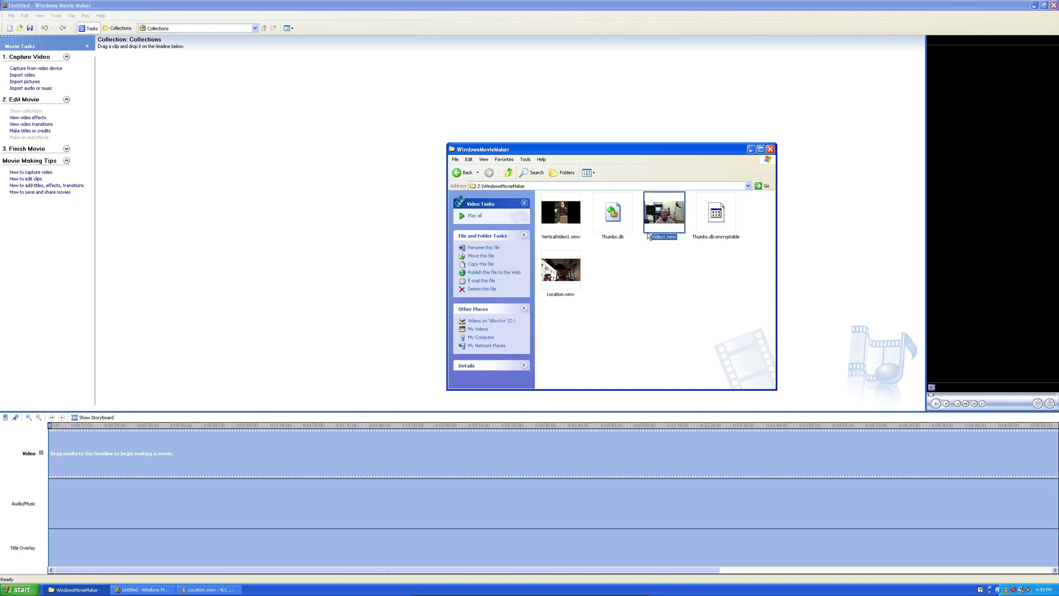
drag(565, 272, 177, 124)
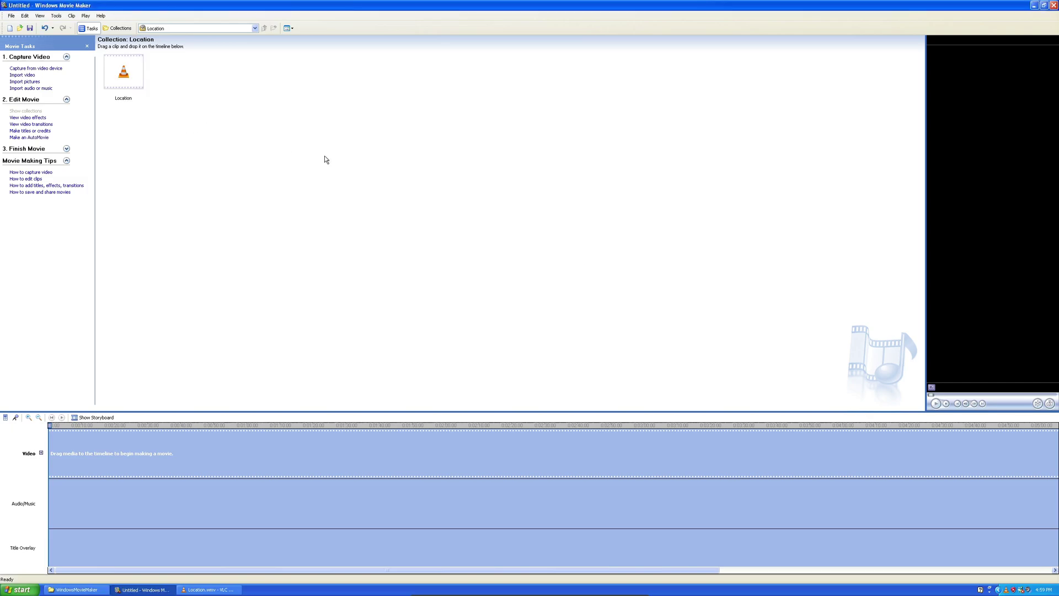
click(74, 589)
click(661, 230)
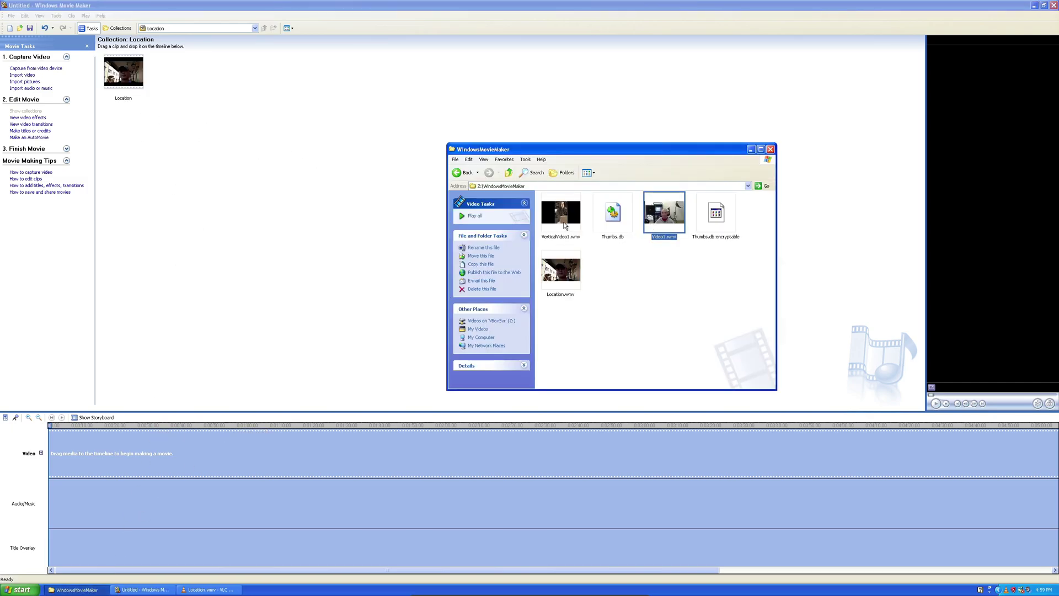
click(619, 221)
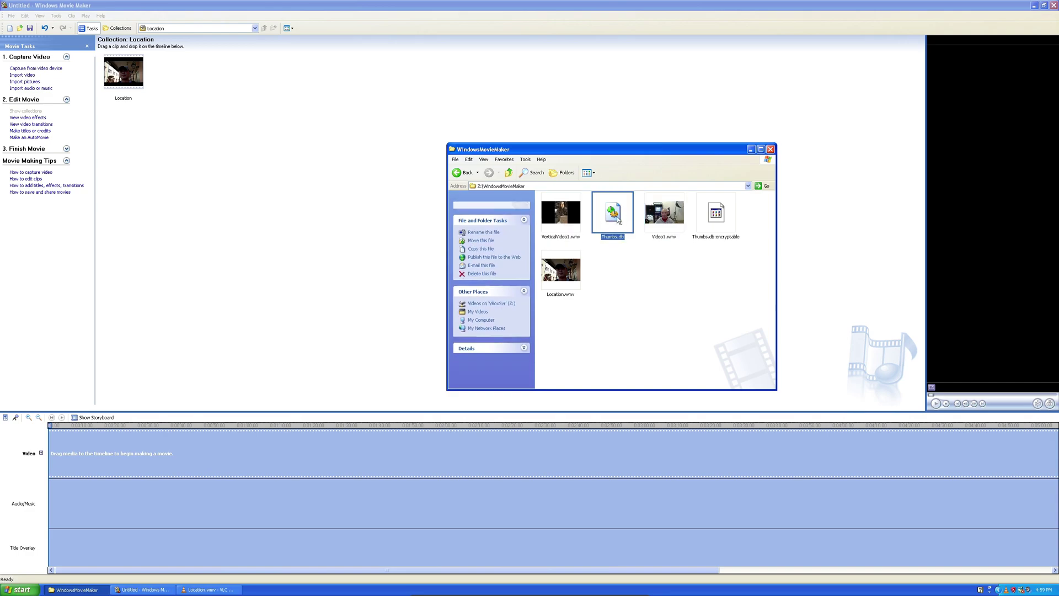
click(667, 226)
drag(667, 226, 261, 166)
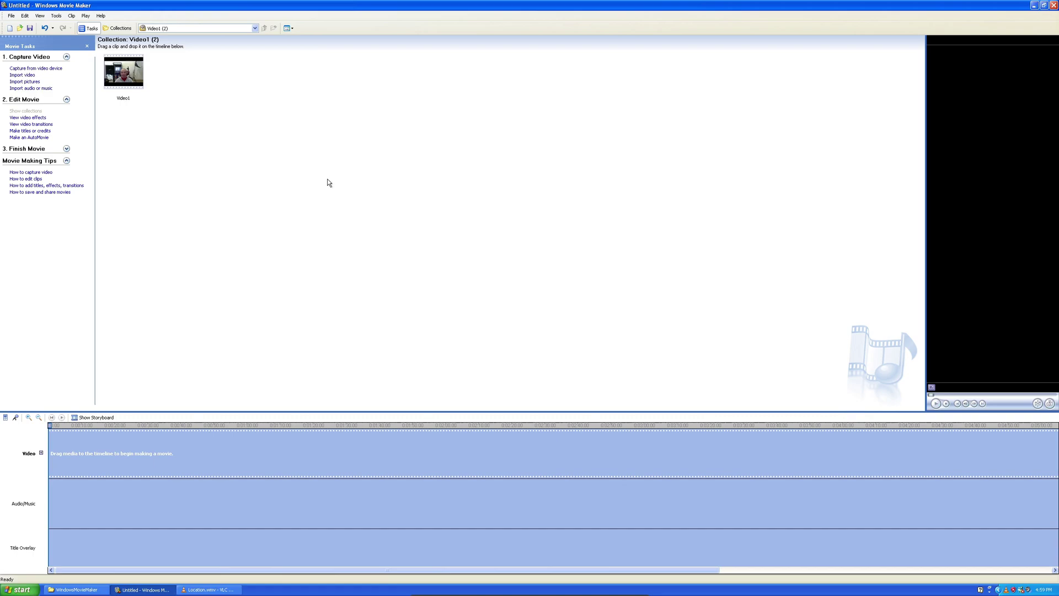
Show the Location collection from the Collections list
click(255, 27)
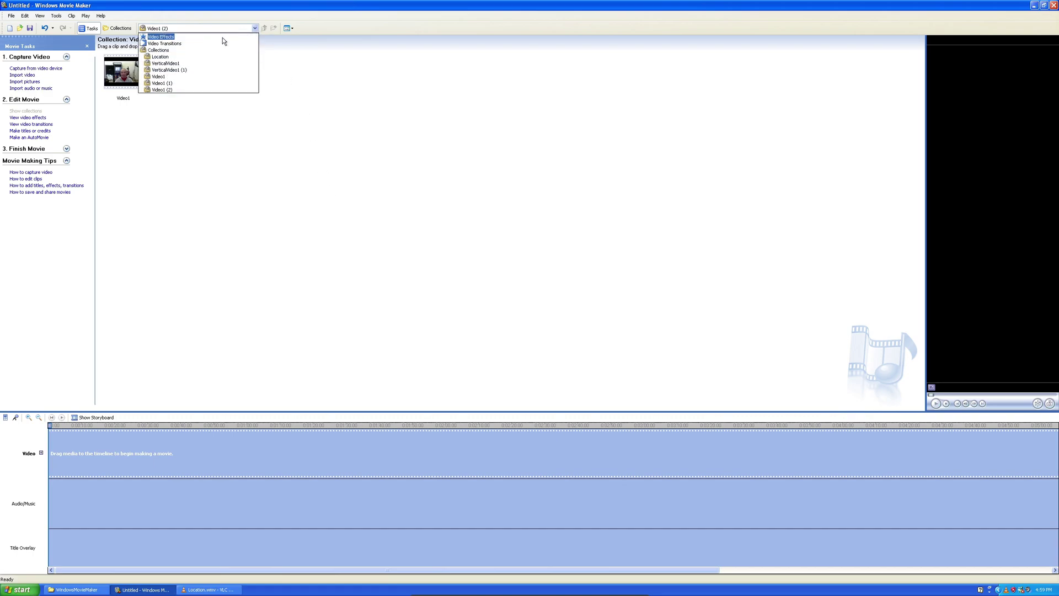
click(161, 56)
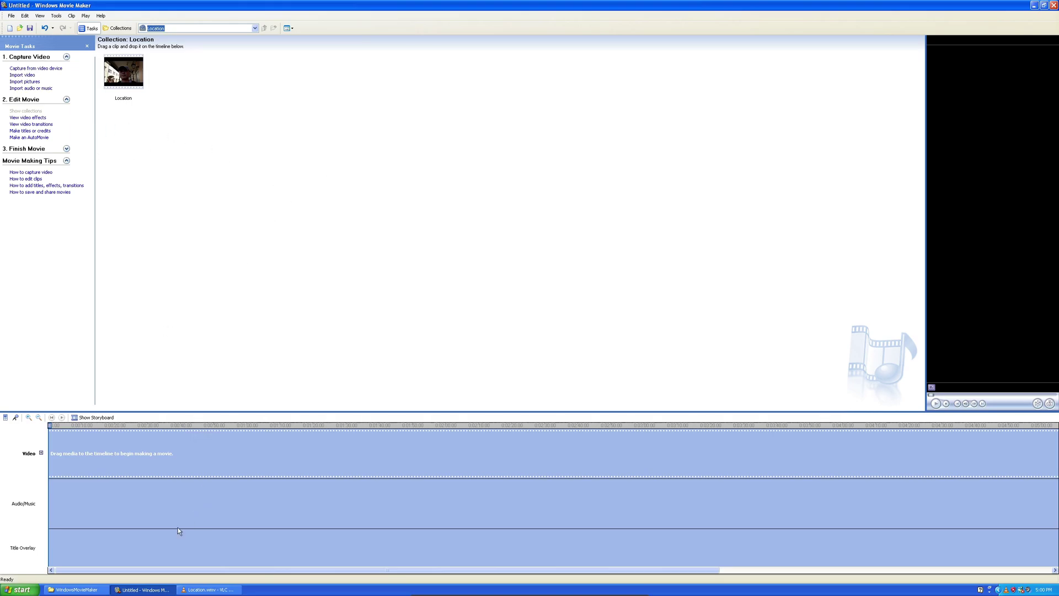
click(74, 589)
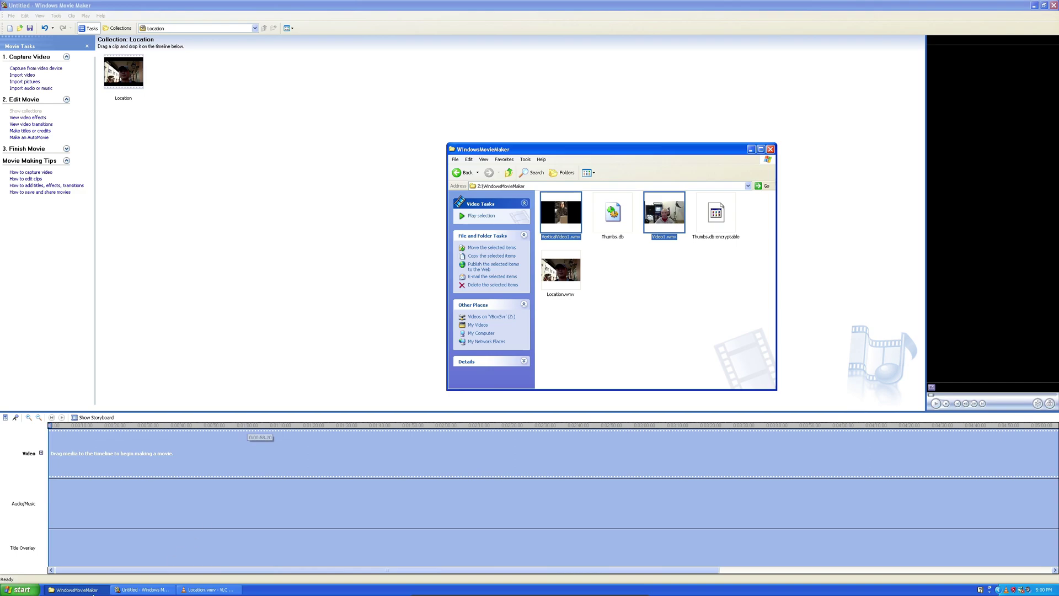
Import the flickr picture from My Computer into the Location collection
click(751, 150)
click(1034, 5)
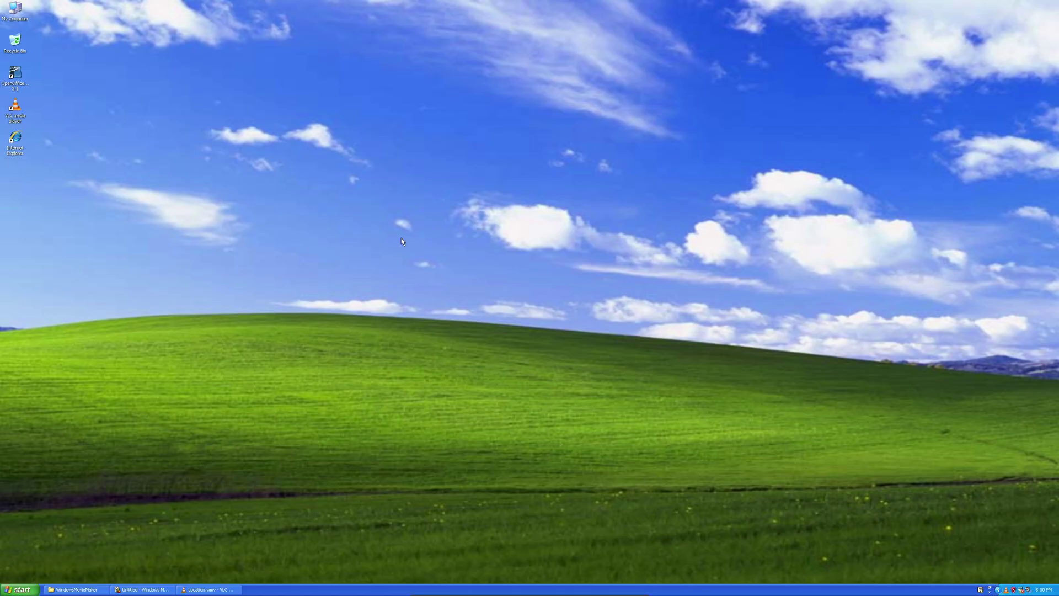
double_click(30, 19)
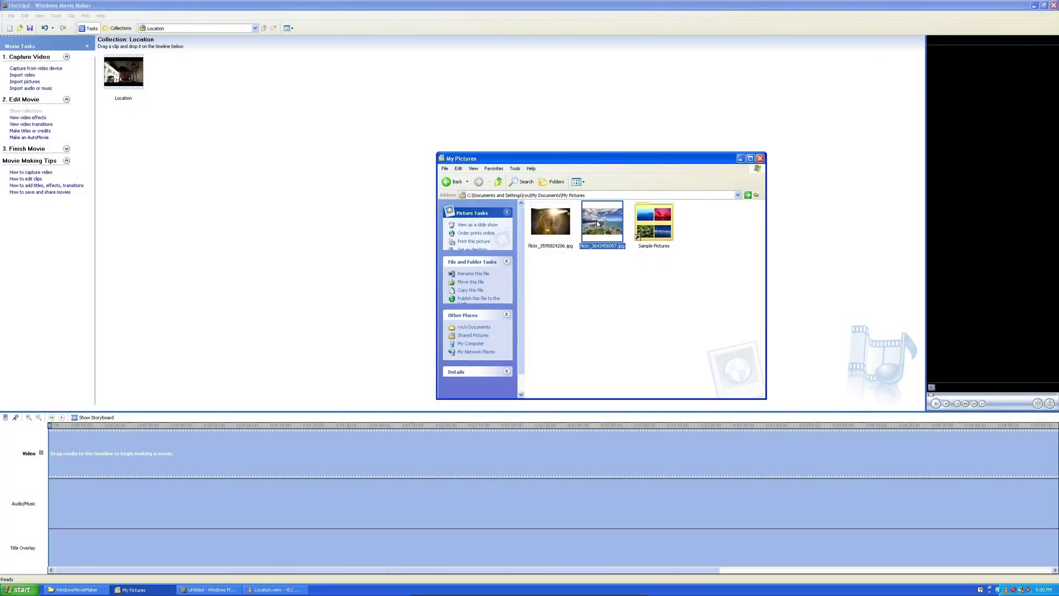
click(602, 225)
drag(602, 225, 201, 130)
click(315, 215)
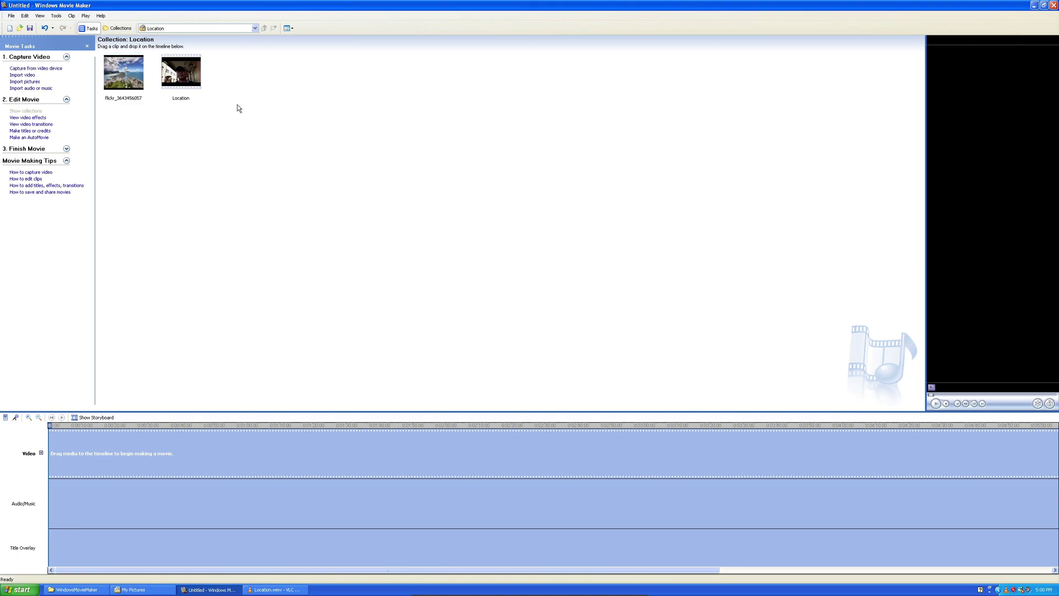
click(255, 28)
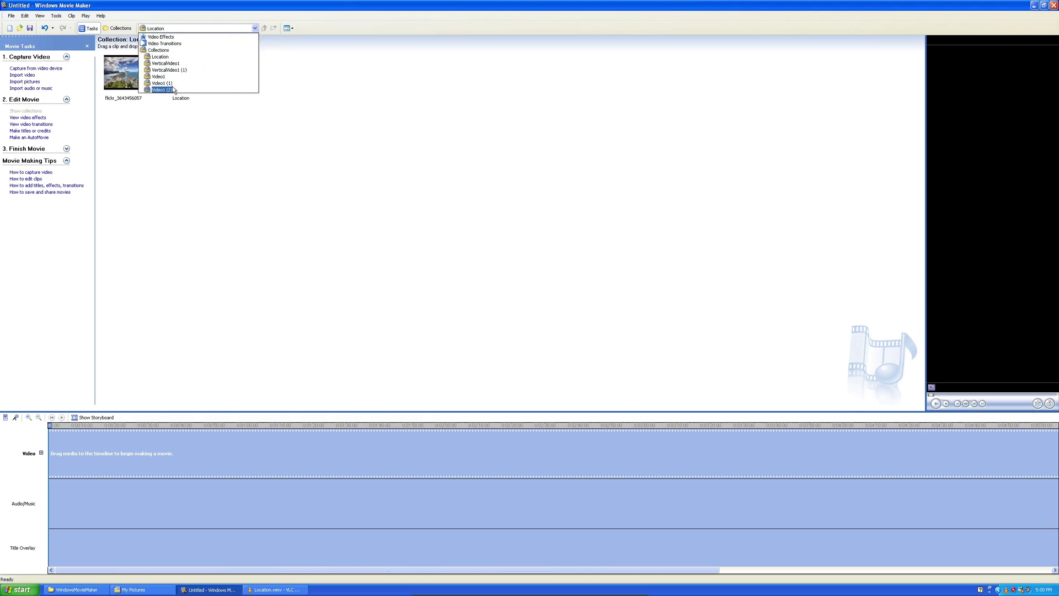
click(299, 145)
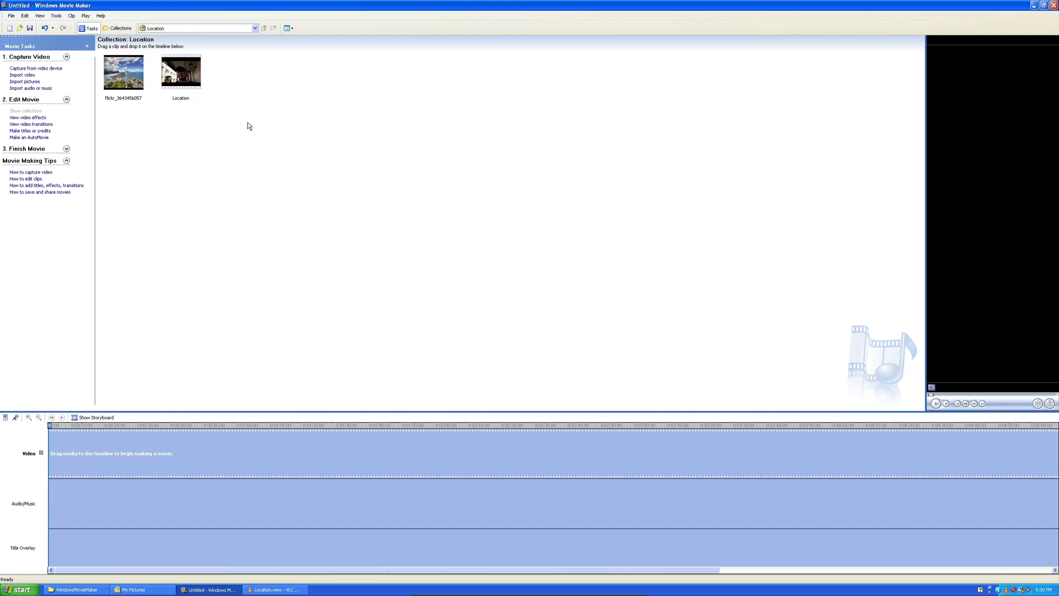
Put the Location clip on the video track and trim its start to about 29.6 seconds
click(186, 73)
drag(186, 74, 160, 470)
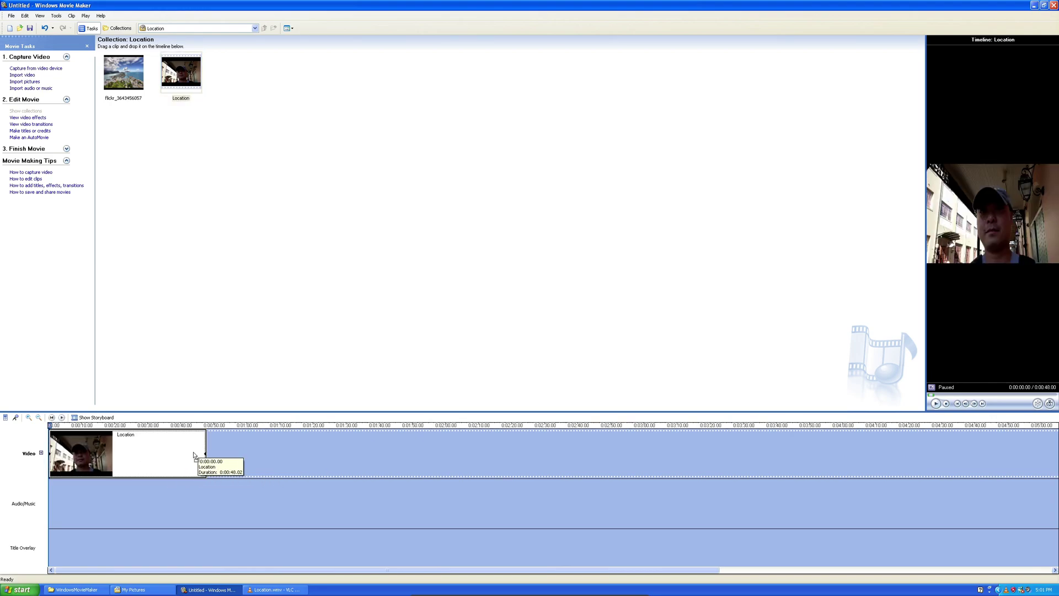
drag(206, 454, 237, 453)
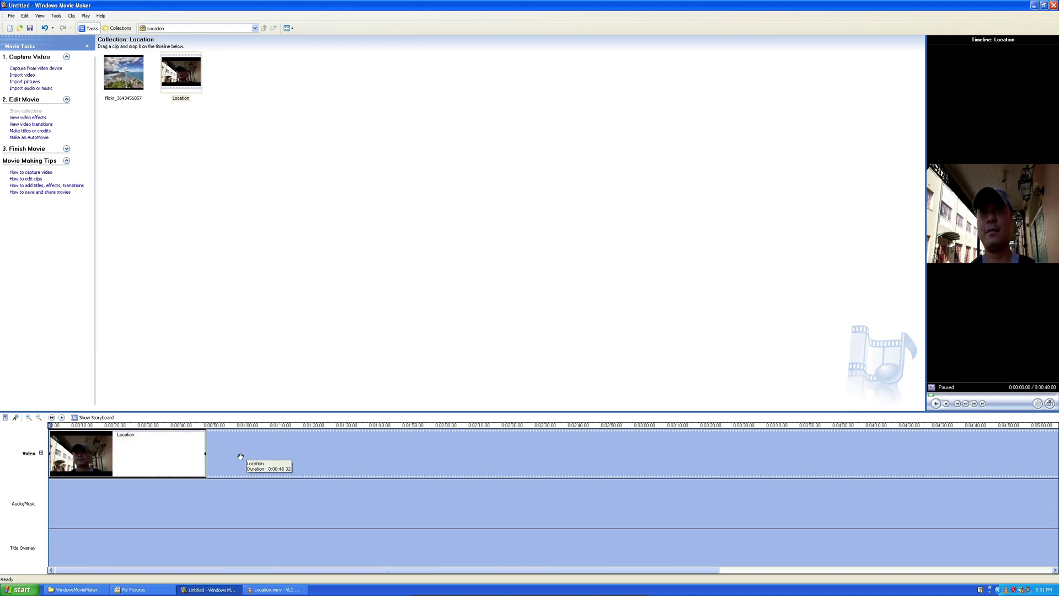
click(54, 455)
drag(83, 456, 102, 457)
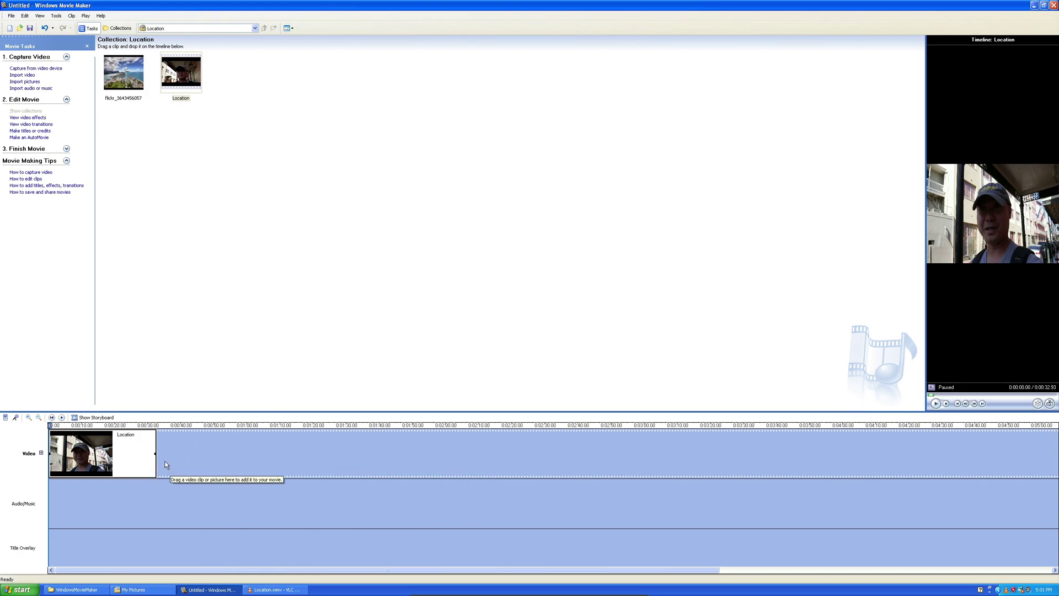
drag(153, 455, 213, 457)
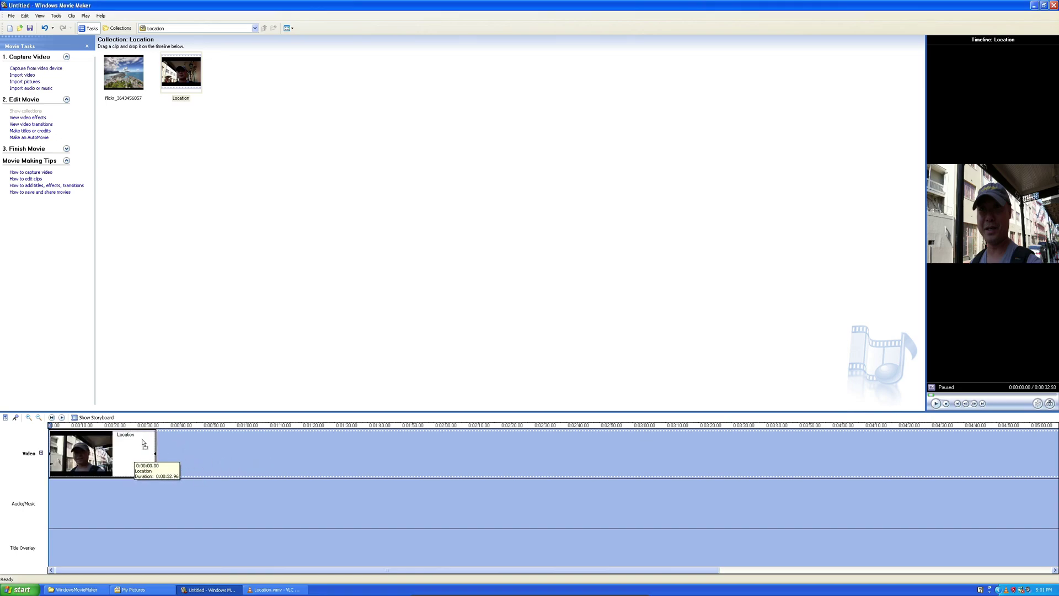
mouse_move(55, 455)
mouse_down()
mouse_move(85, 454)
mouse_move(51, 458)
mouse_up()
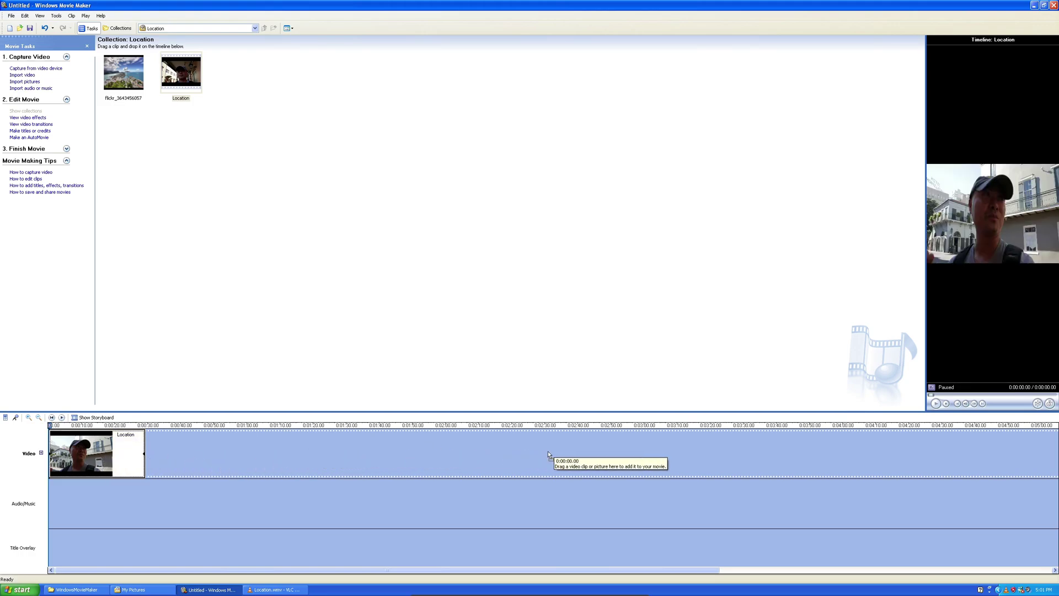
Expand the video track to reveal the Location audio and preview from about 4 seconds
click(41, 454)
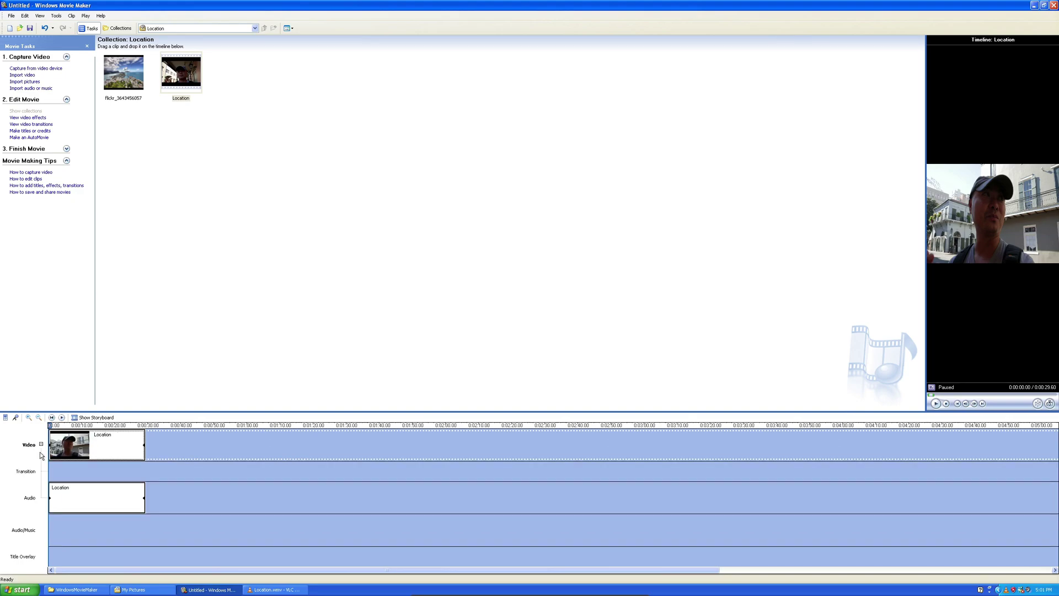
click(94, 507)
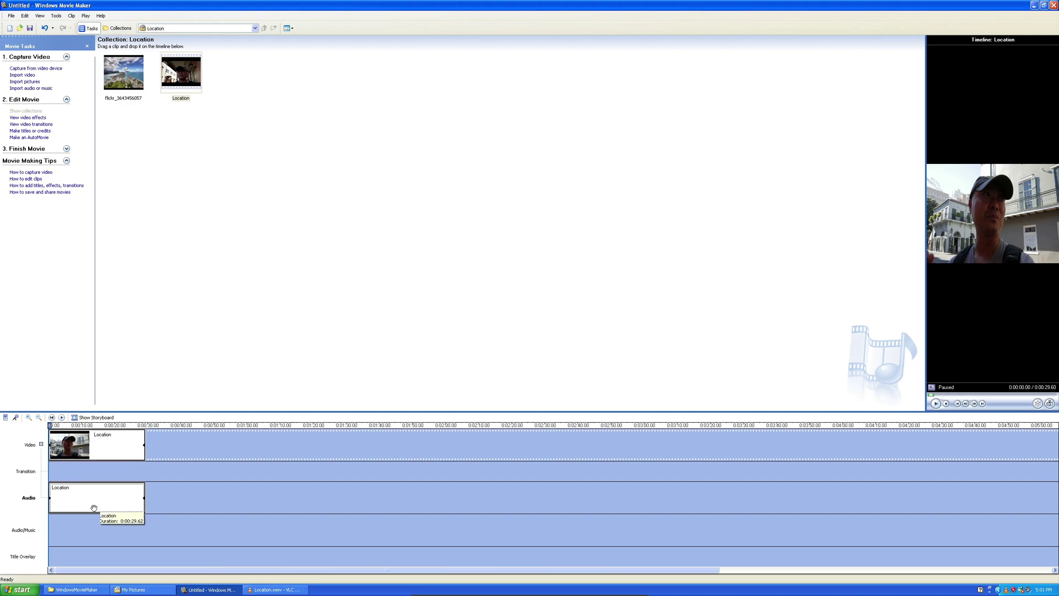
click(75, 434)
key(space)
key(space)
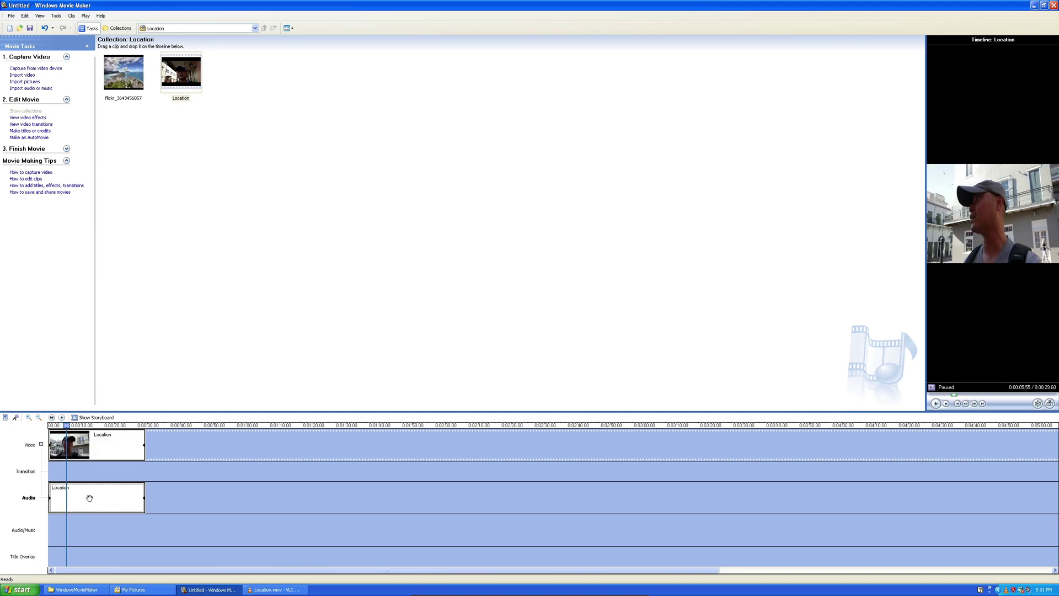
Review the Location clip's properties (29.62 s, 1920×1080, 128 kbps stereo) and cancel
right_click(89, 497)
click(105, 490)
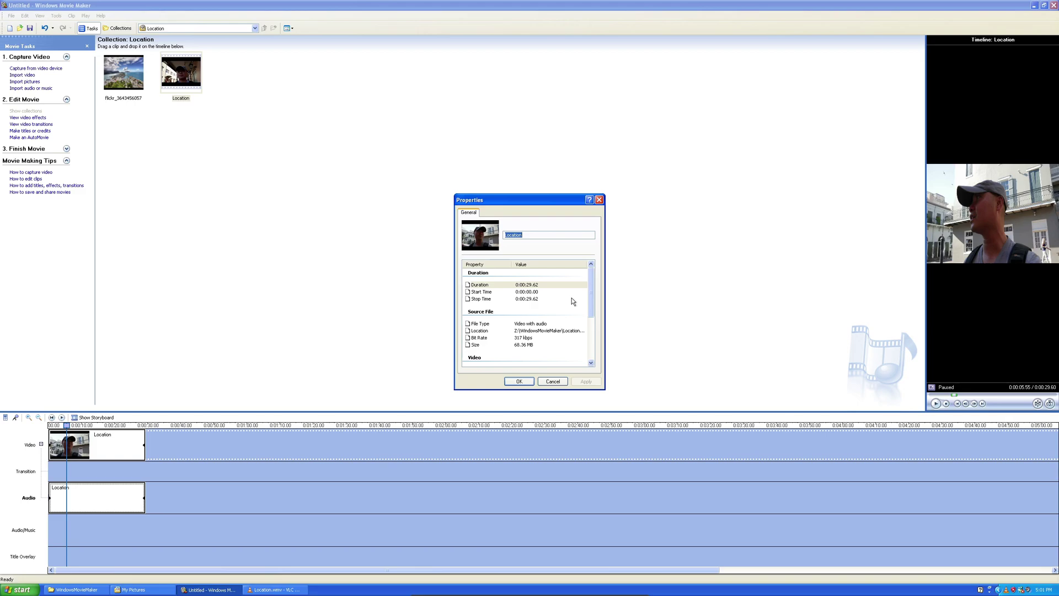
drag(594, 328, 599, 360)
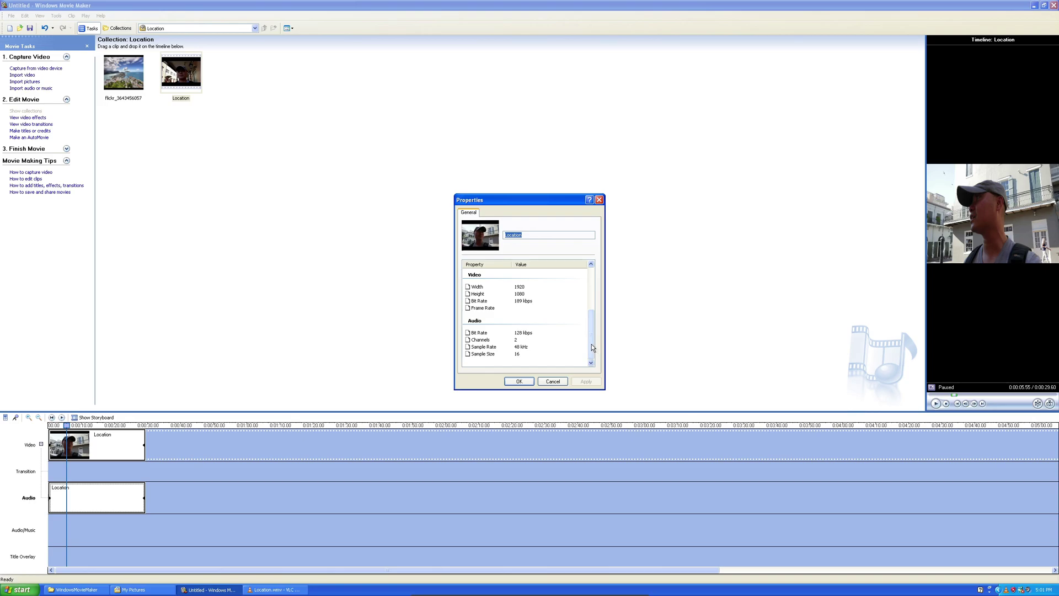
drag(591, 343, 591, 288)
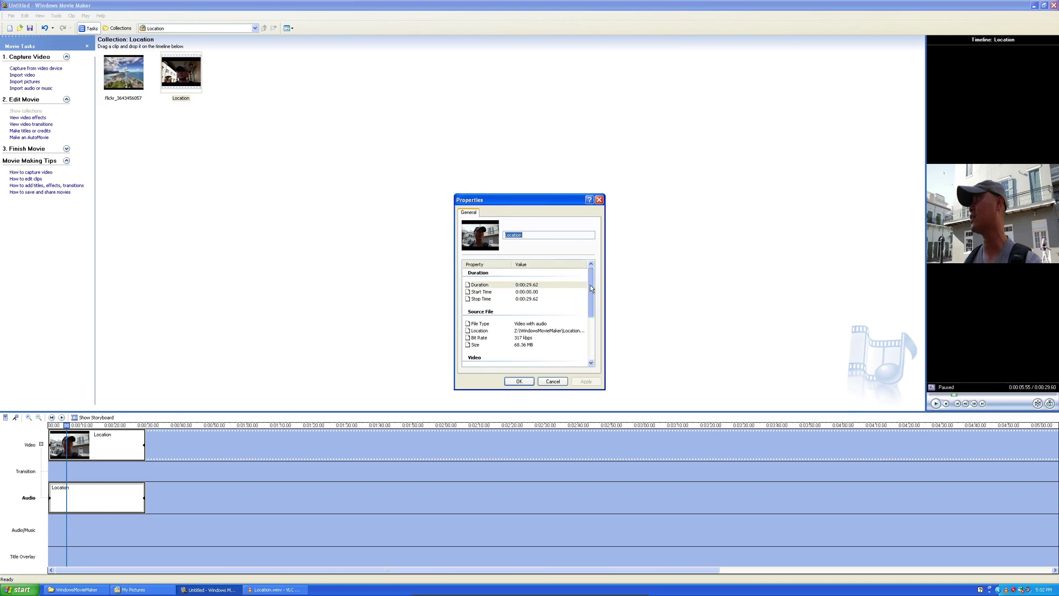
click(552, 382)
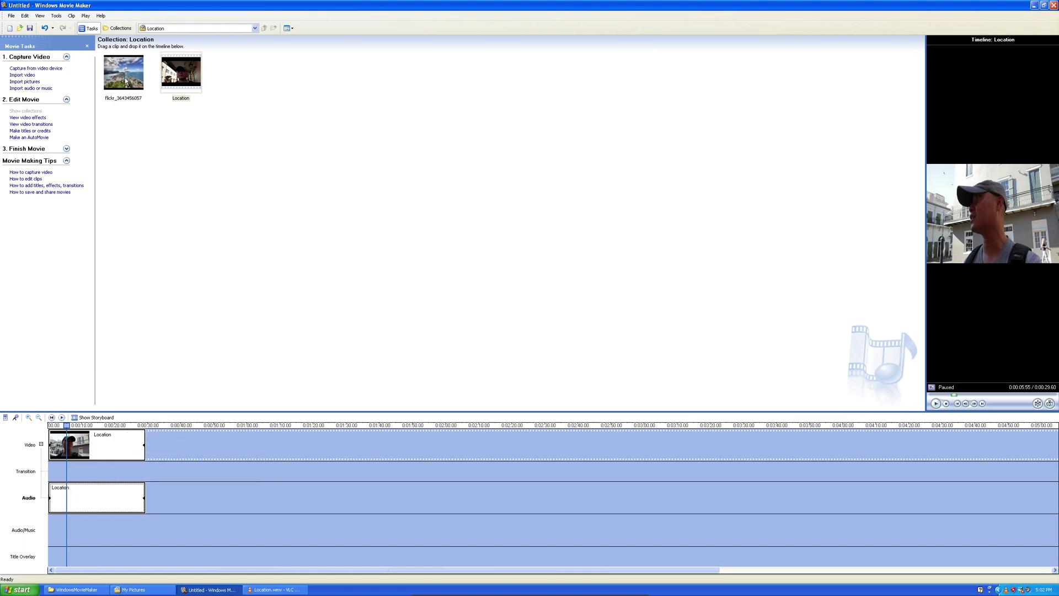
mouse_move(123, 77)
mouse_down()
mouse_move(202, 323)
mouse_move(177, 520)
mouse_move(94, 538)
mouse_up()
click(55, 445)
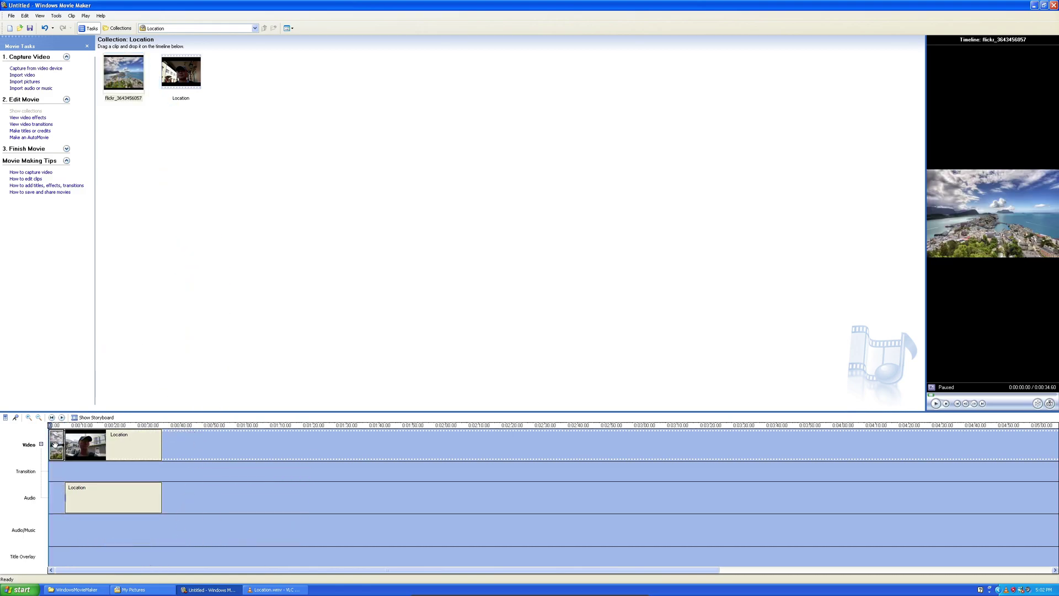
mouse_move(55, 444)
mouse_down()
mouse_move(138, 466)
mouse_move(173, 436)
mouse_move(50, 450)
mouse_up()
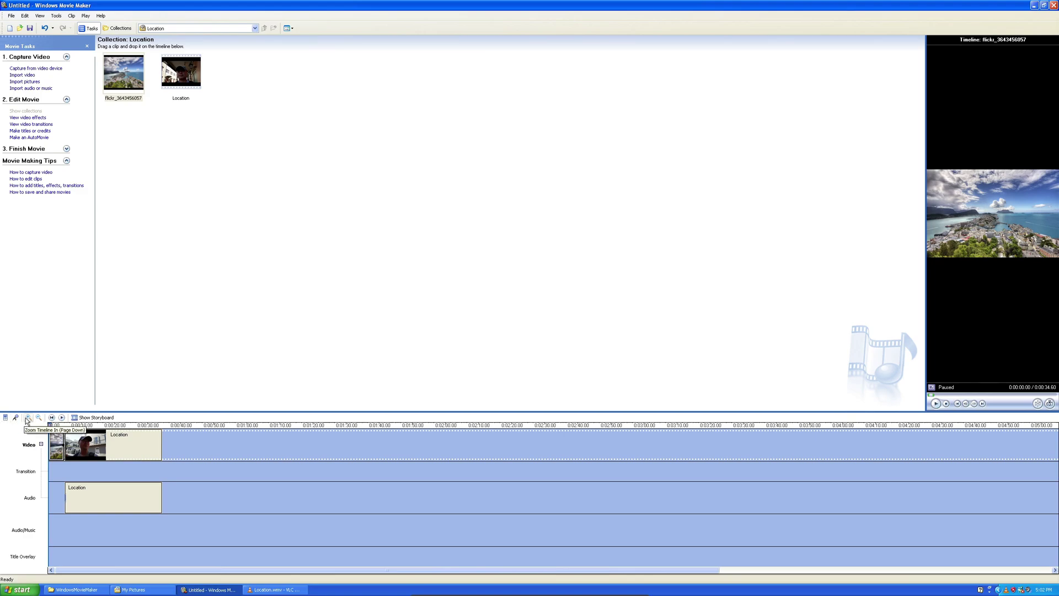
click(89, 419)
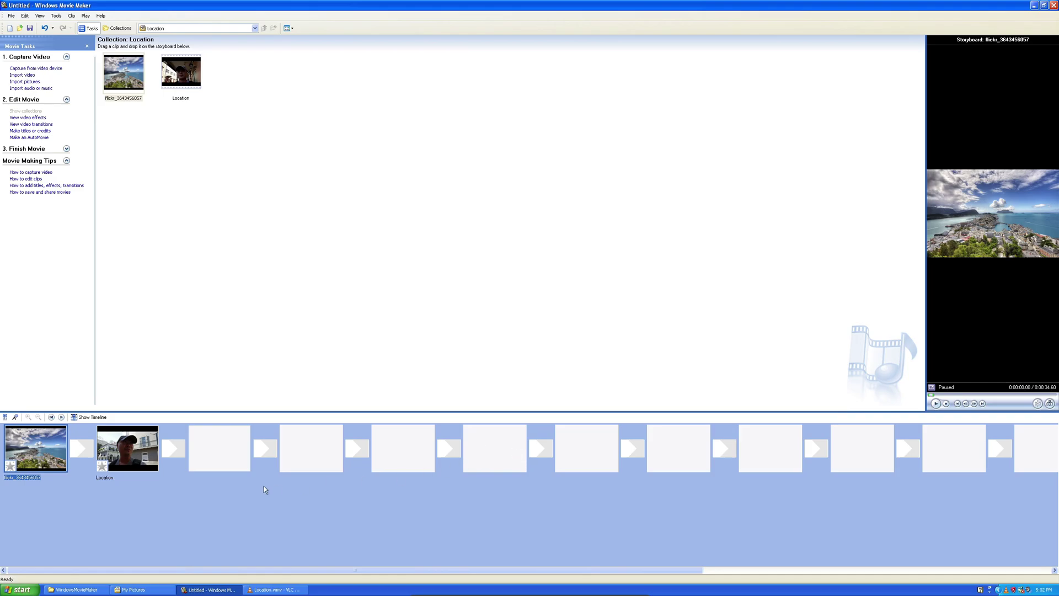
Return from the storyboard to the timeline view
click(85, 418)
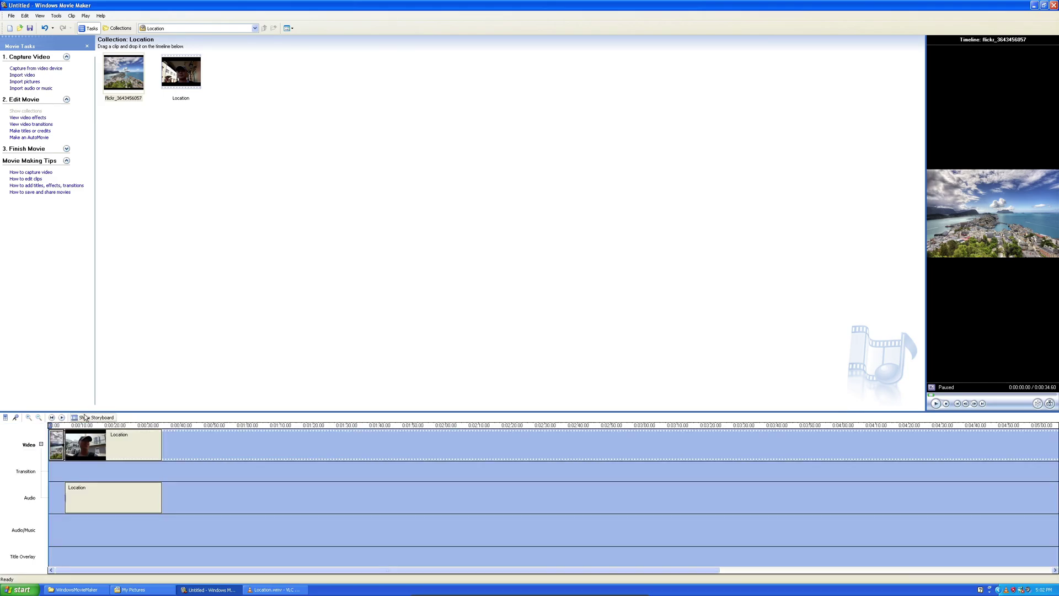
Zoom the timeline in to 2-second marks and adjust the flickr image's end at the Location clip
click(26, 419)
click(26, 418)
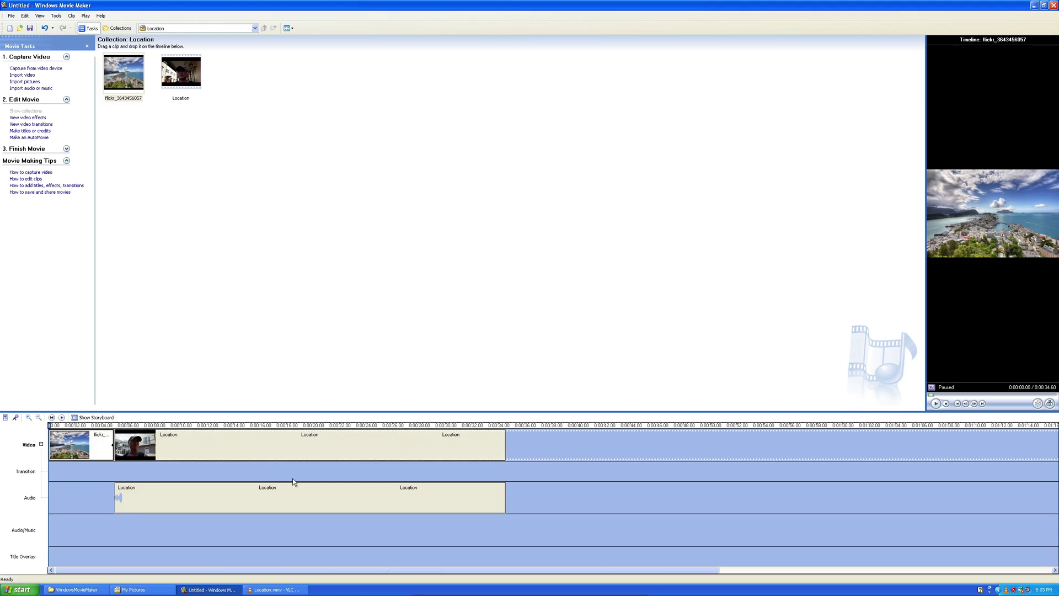
click(410, 457)
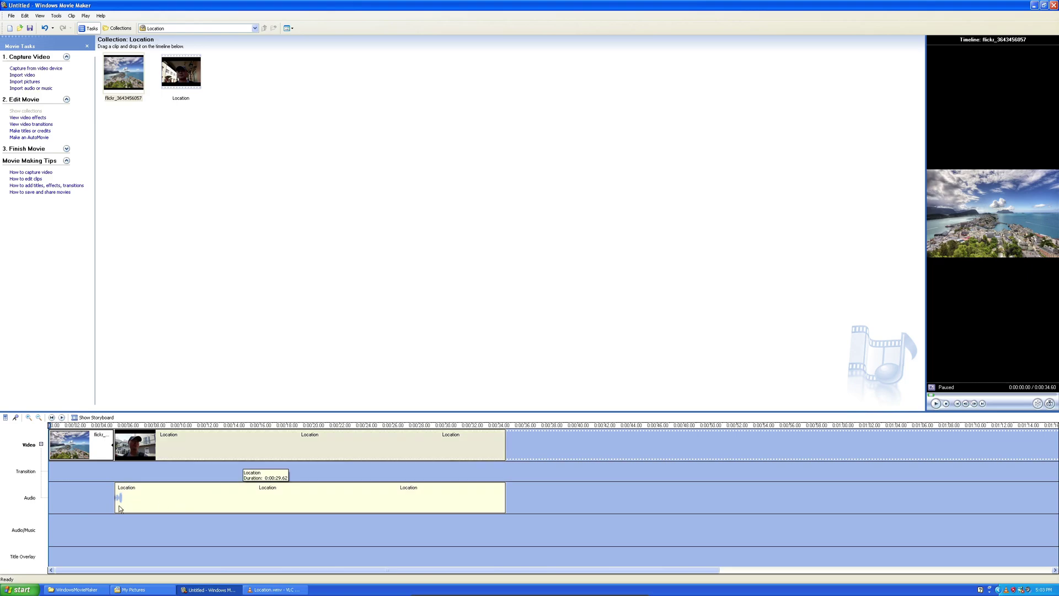
drag(120, 488, 116, 429)
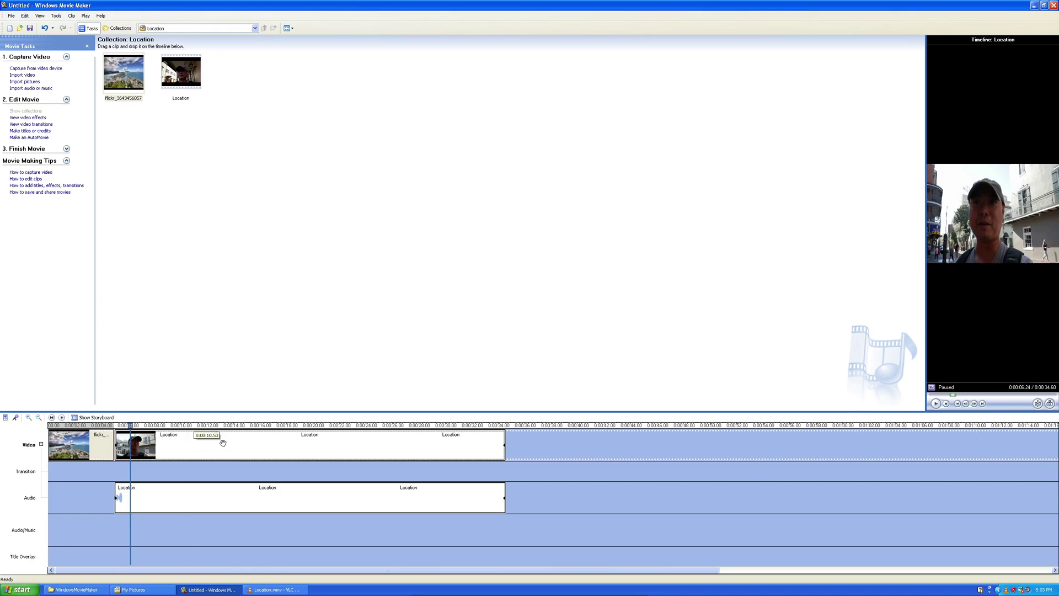
click(355, 490)
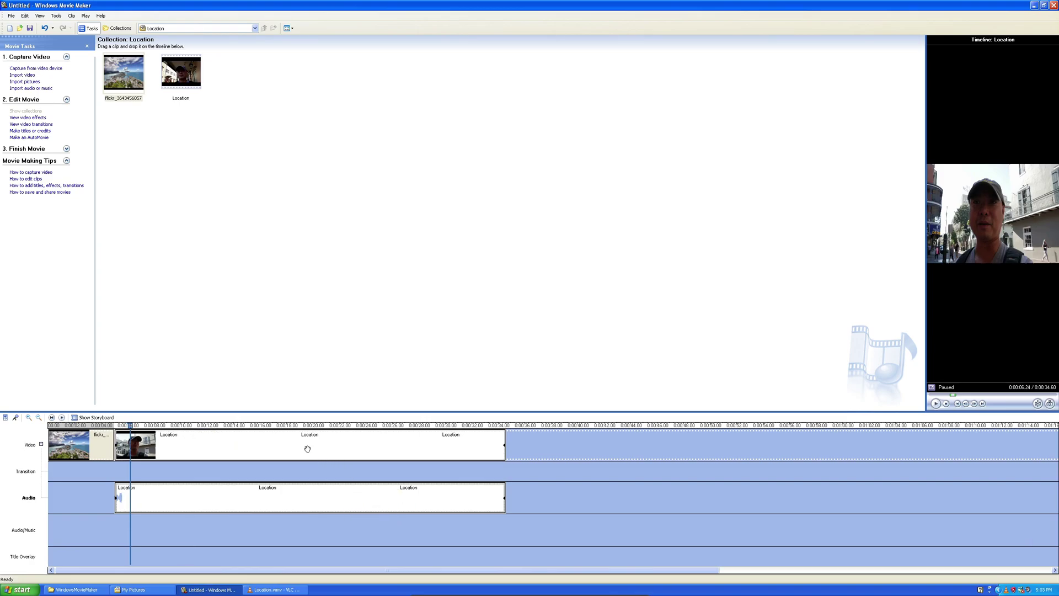
drag(114, 435, 87, 428)
click(87, 428)
Play the movie from the start, previewing the flickr image leading into Location
click(56, 426)
key(space)
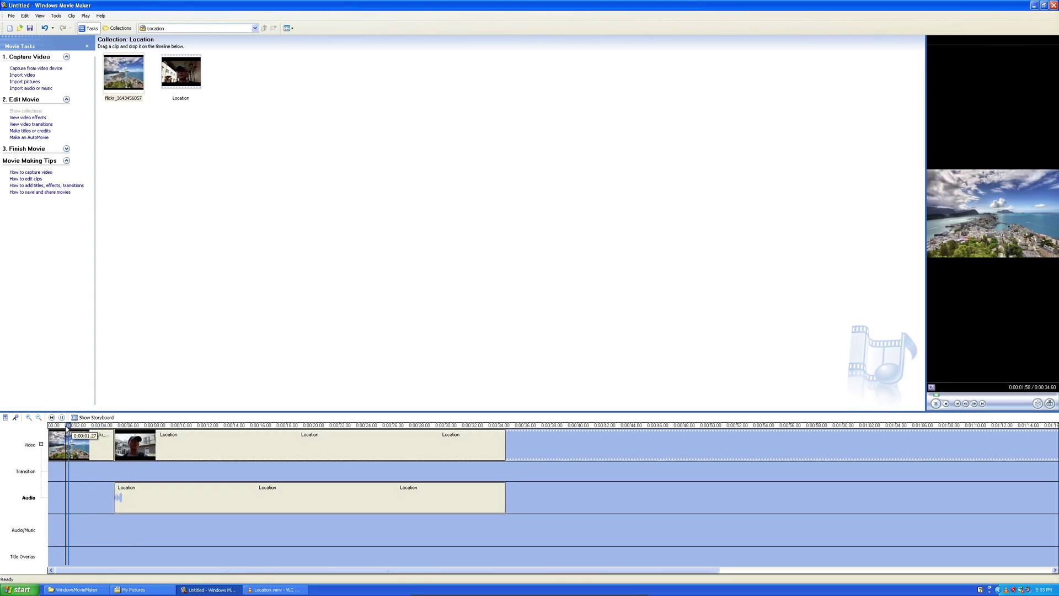
click(143, 436)
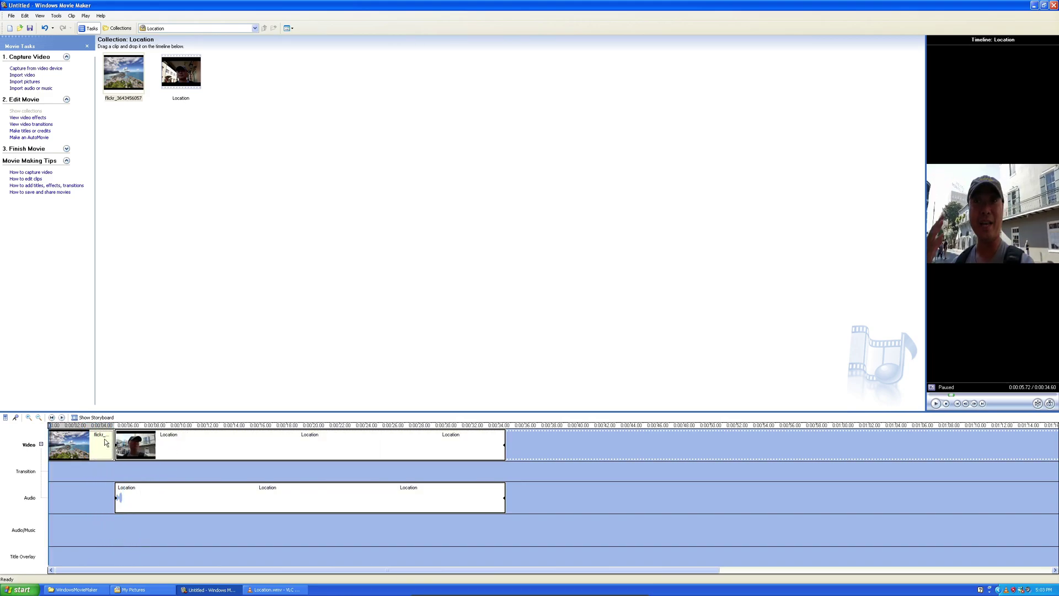
click(105, 441)
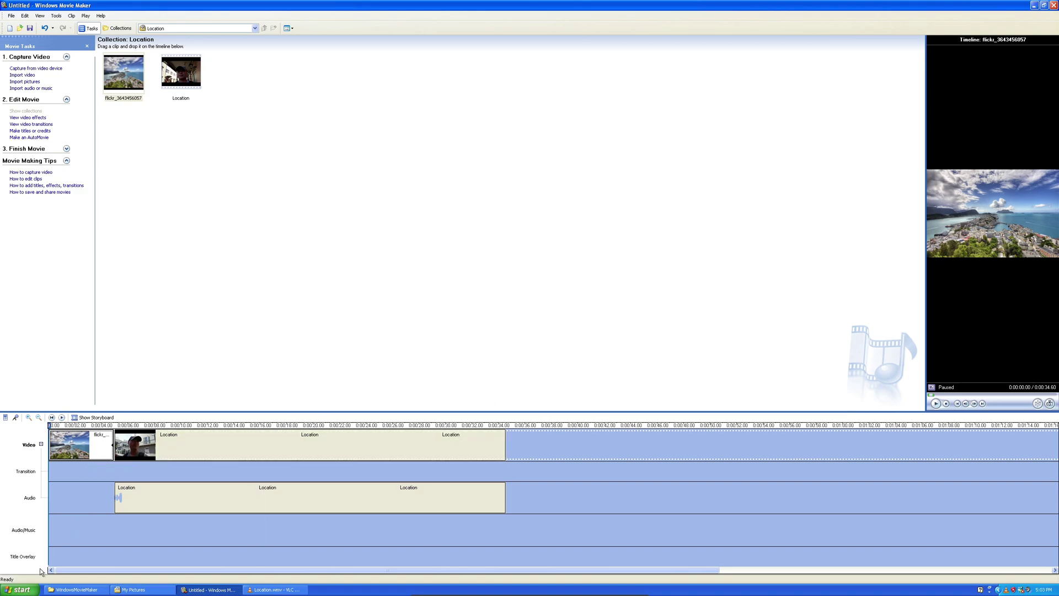
click(229, 445)
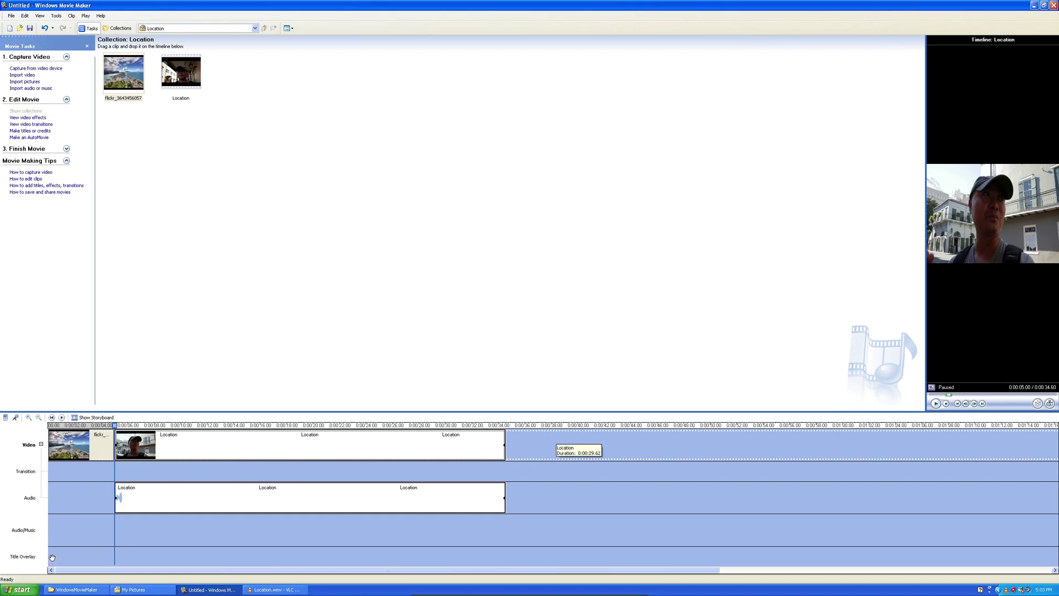
drag(52, 557, 55, 496)
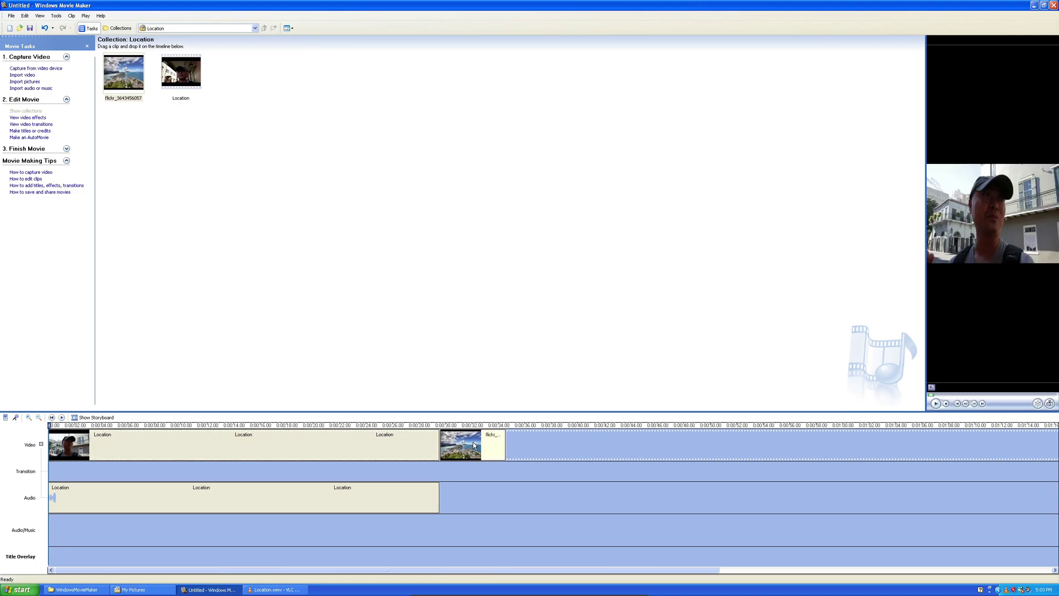
drag(461, 444, 73, 441)
click(73, 426)
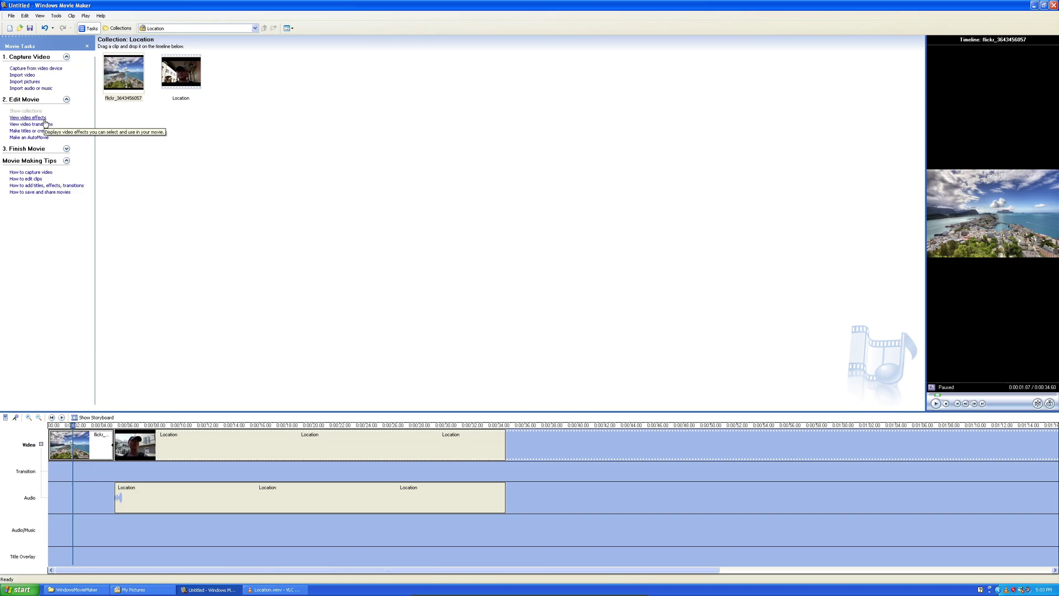
Save the project as WMakerTest in the My Videos folder, replacing the Untitled name
click(11, 16)
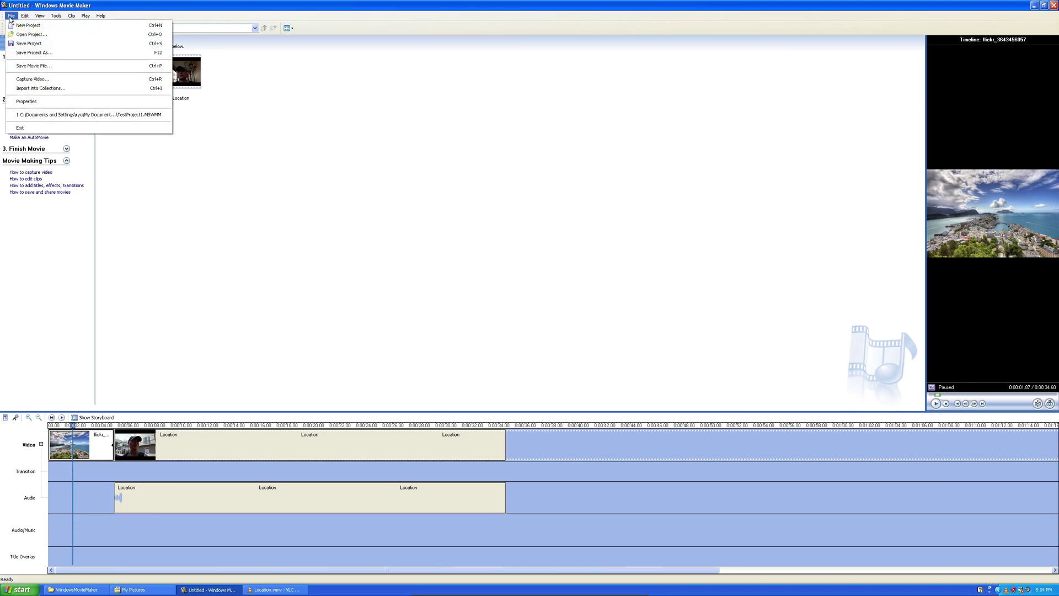
click(37, 53)
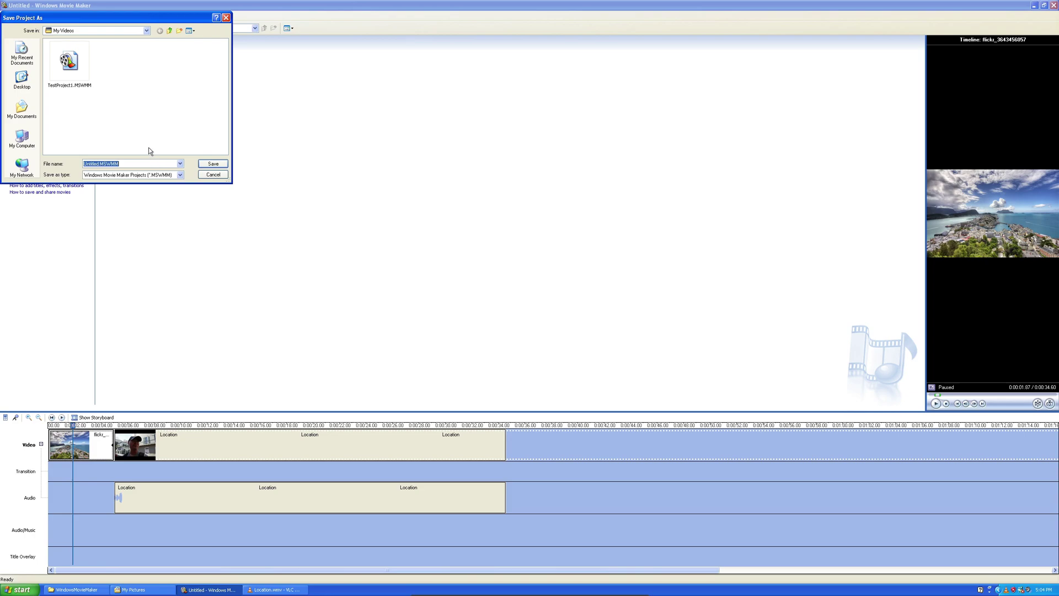
click(102, 163)
click(122, 164)
double_click(99, 163)
text(WMakerTest)
click(213, 165)
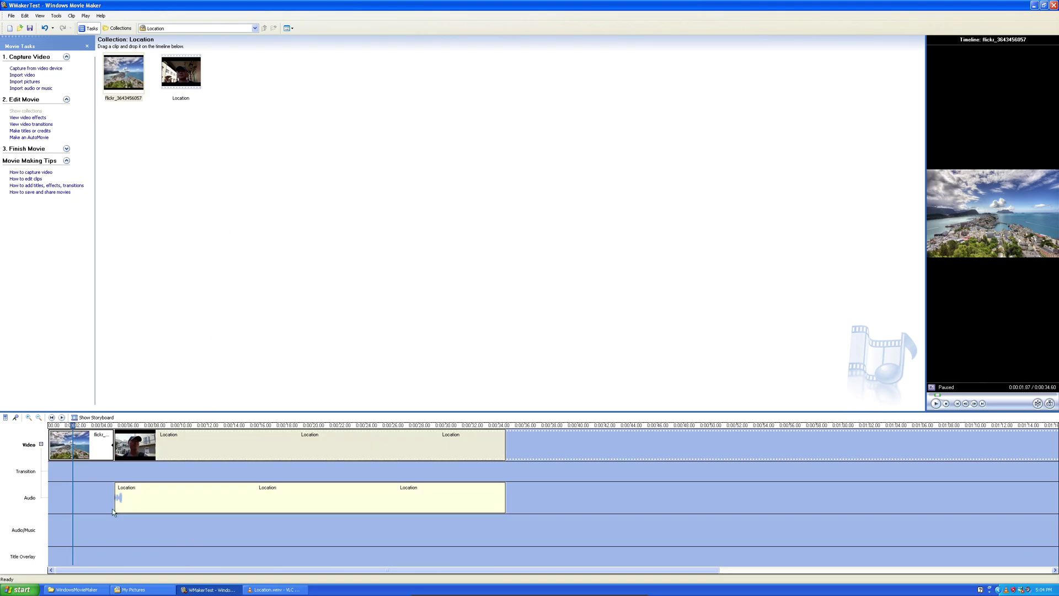
Start a title overlaid on the selected clip and enter 'Hello Geeks!' as its text
click(55, 525)
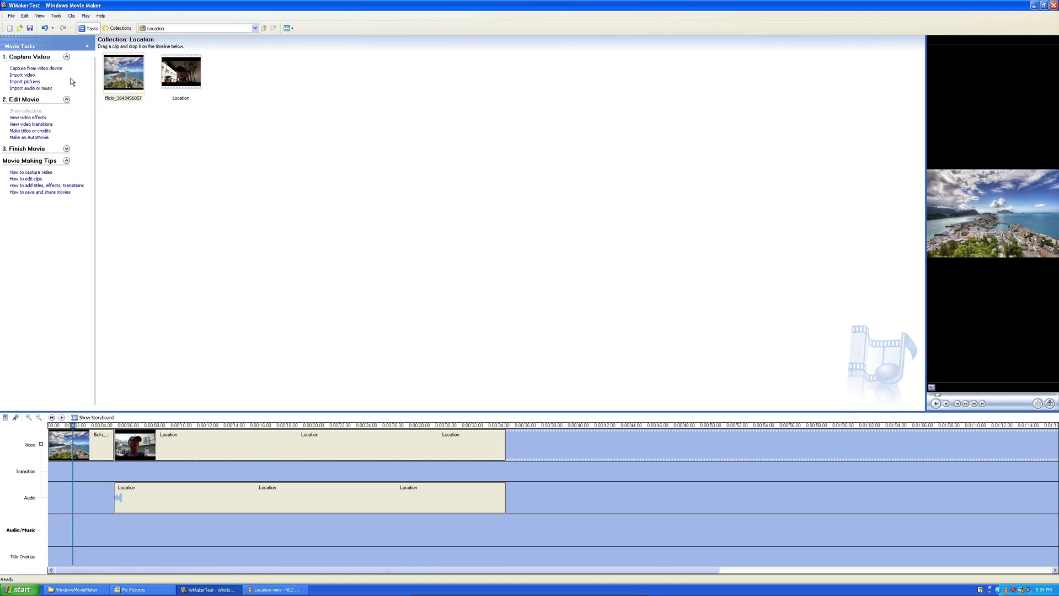
click(41, 132)
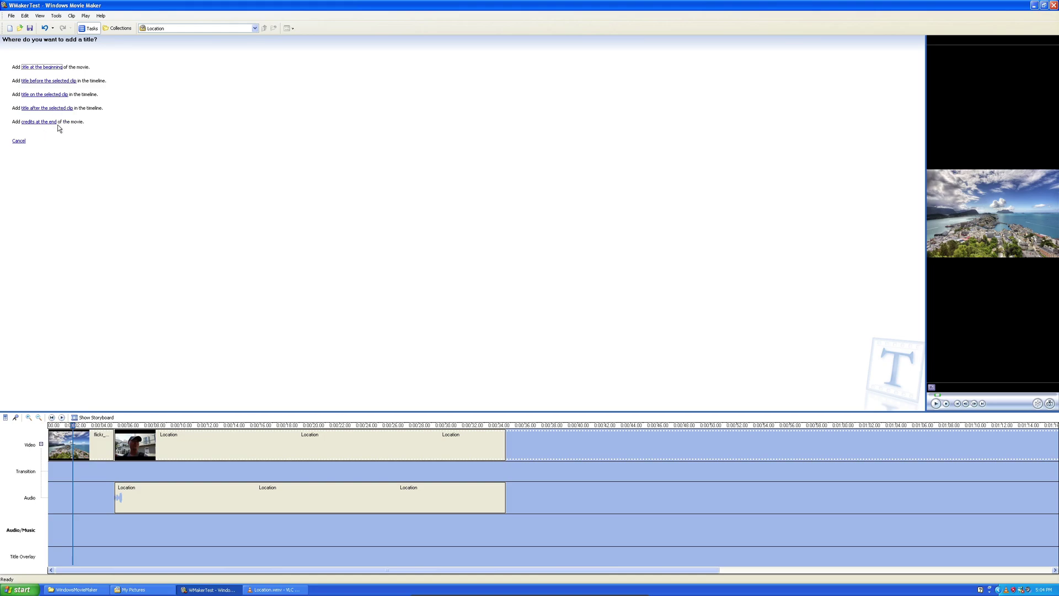
click(48, 95)
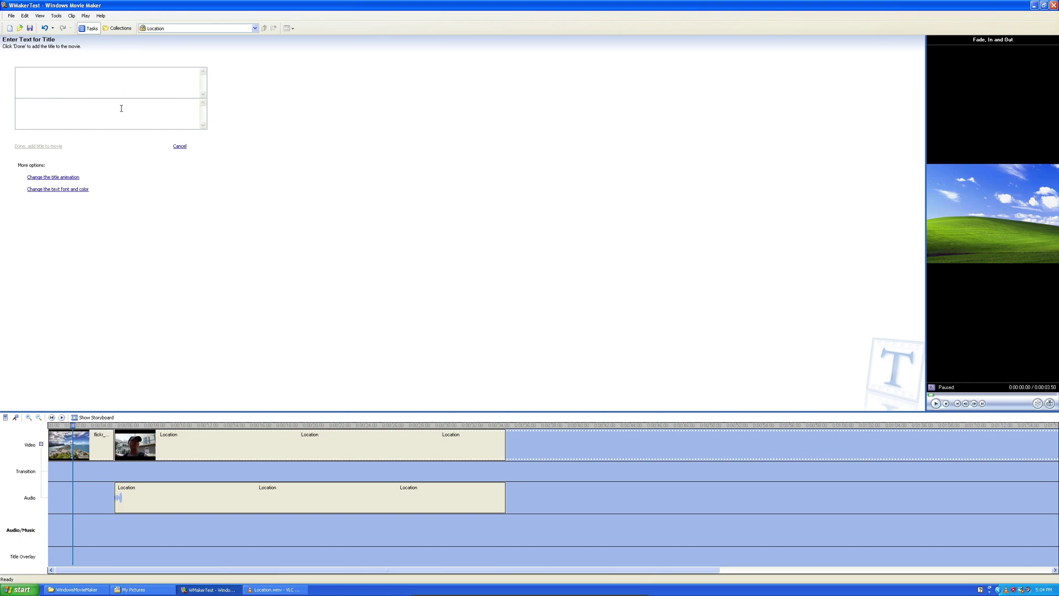
text(Hello Geeks!)
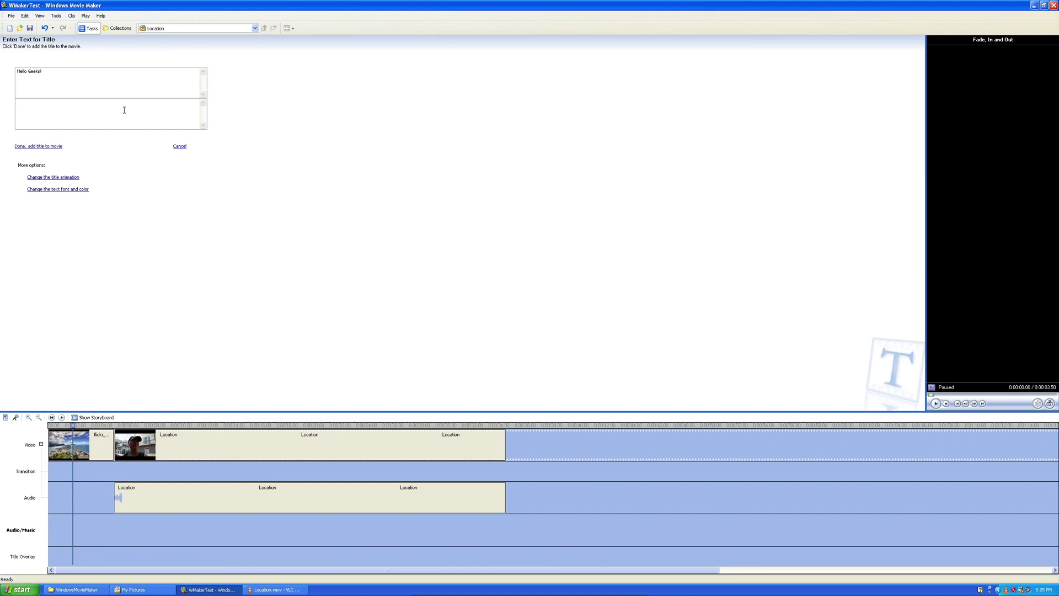
Add the Hello Geeks! title, drag it to the start of the overlay track, and preview it
click(49, 146)
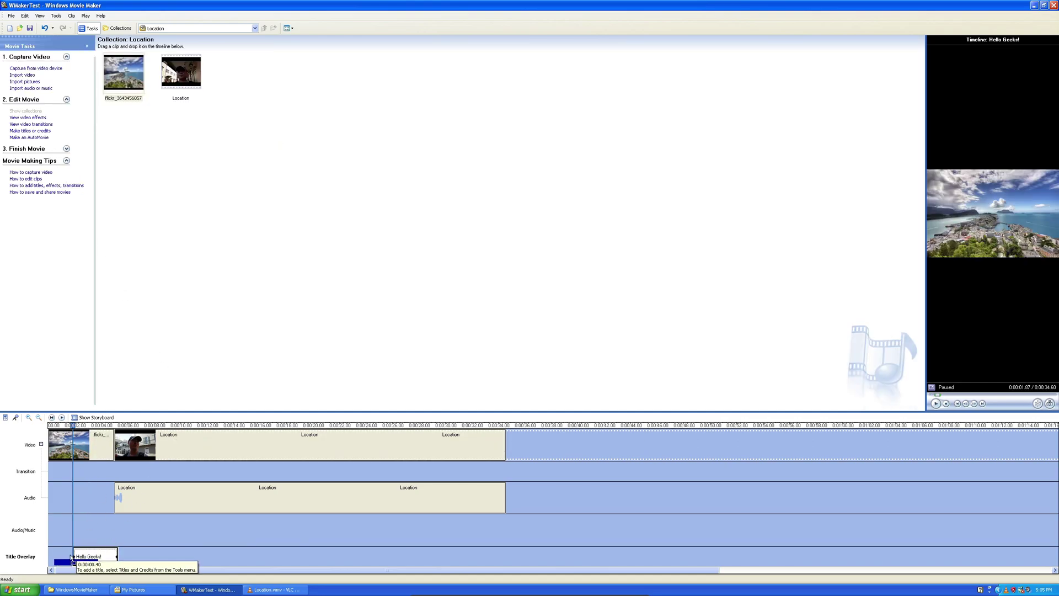
drag(72, 558, 52, 558)
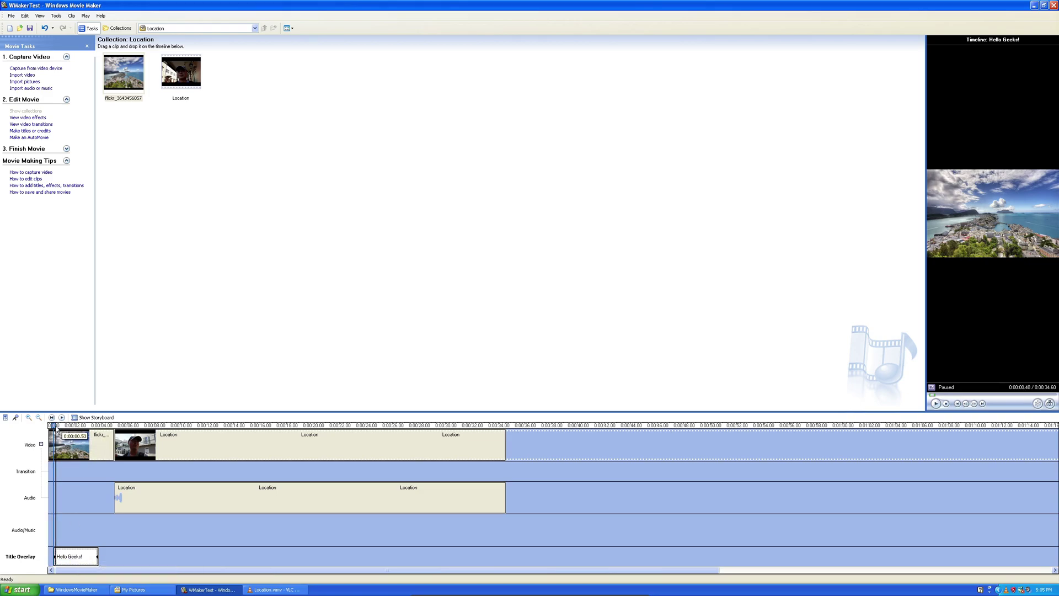
click(118, 467)
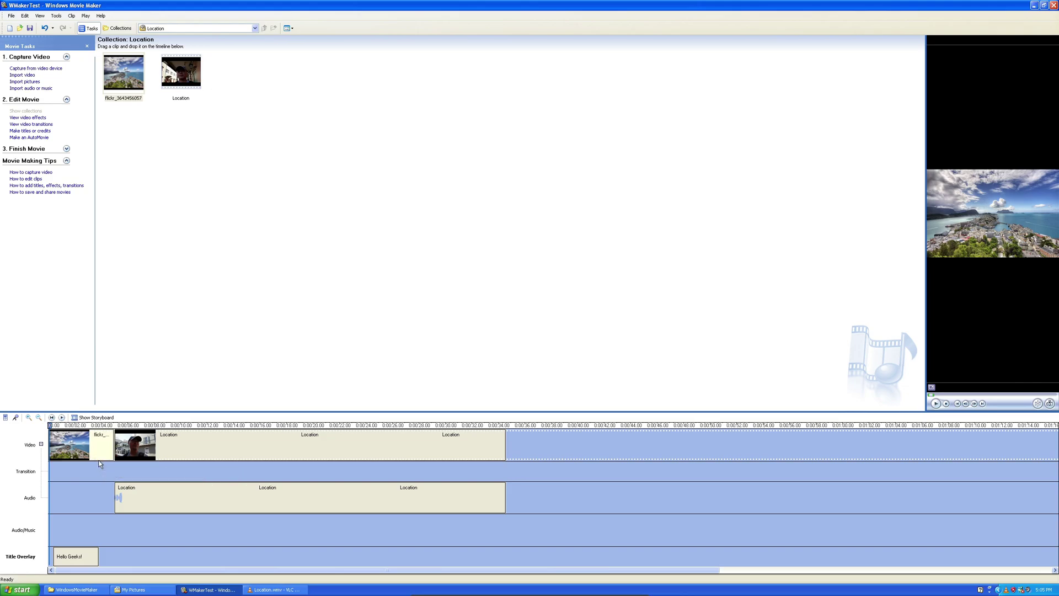
click(61, 418)
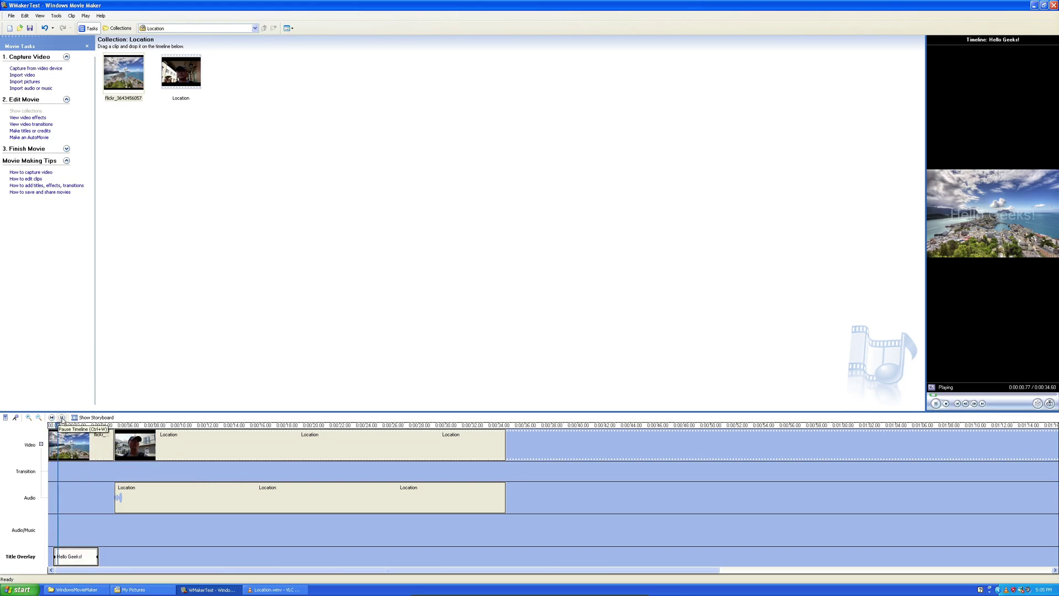
click(61, 417)
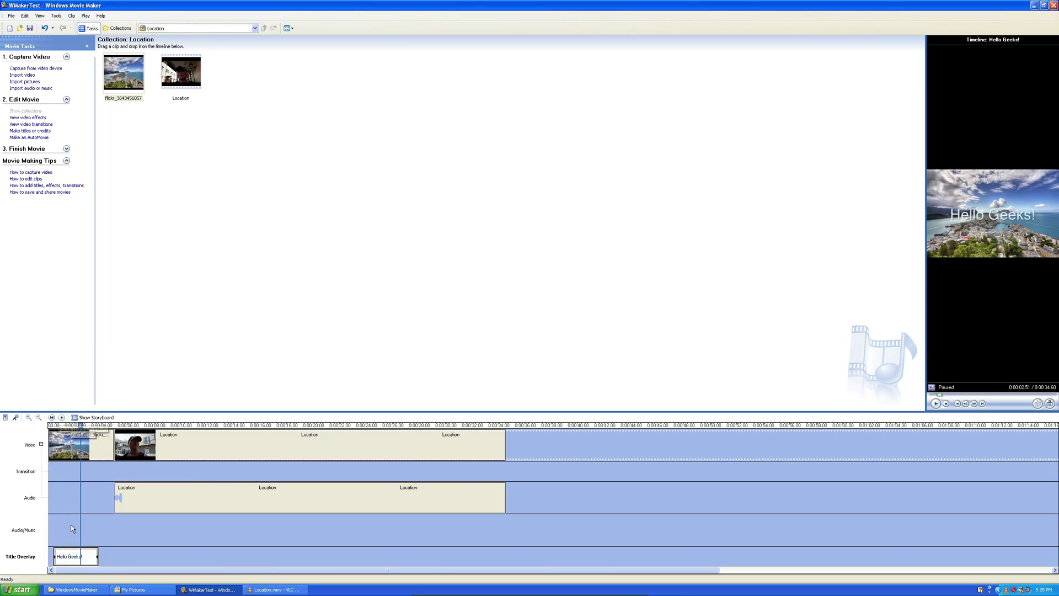
right_click(84, 554)
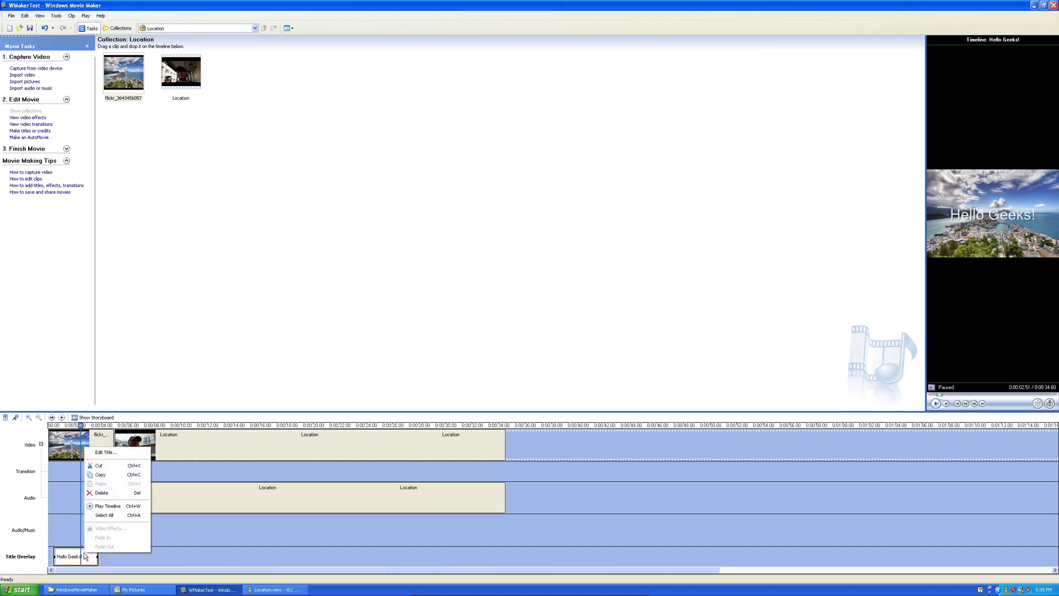
Give the Hello Geeks! title the Fly In, Fly Out animation
click(105, 451)
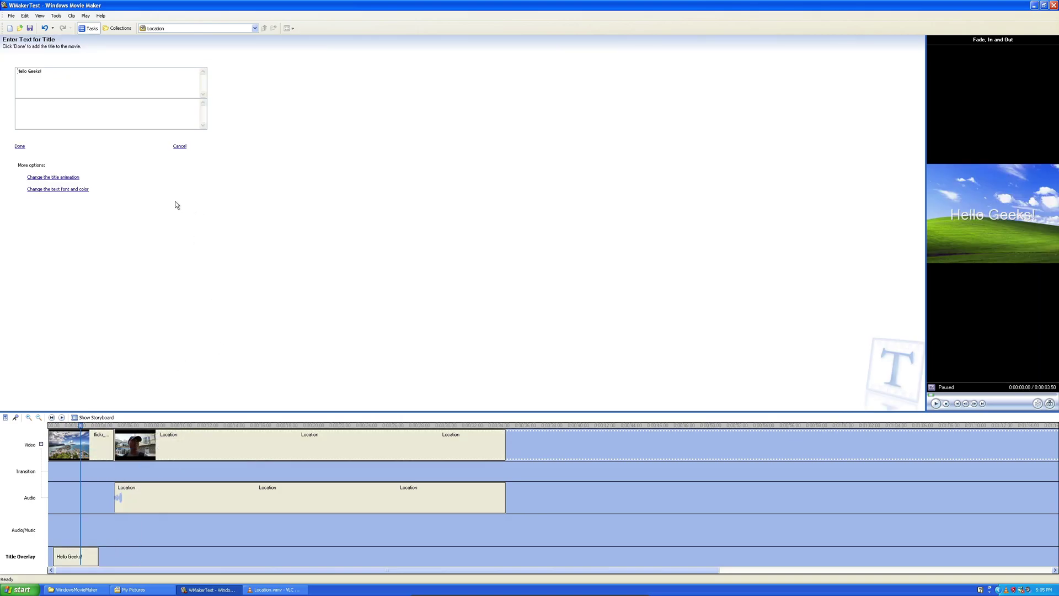
click(73, 179)
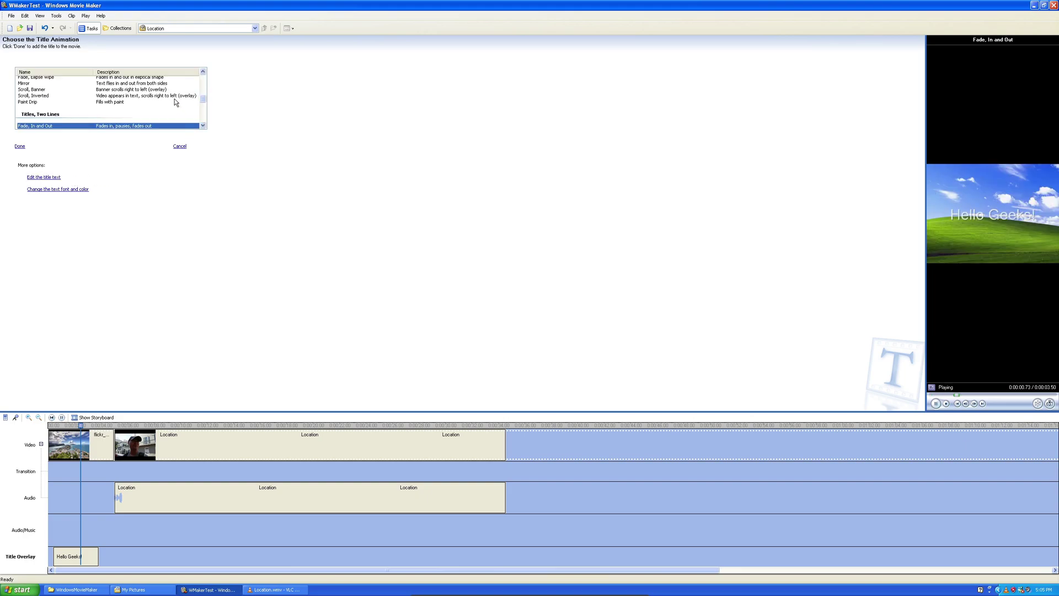
scroll(179, 98, down, 2)
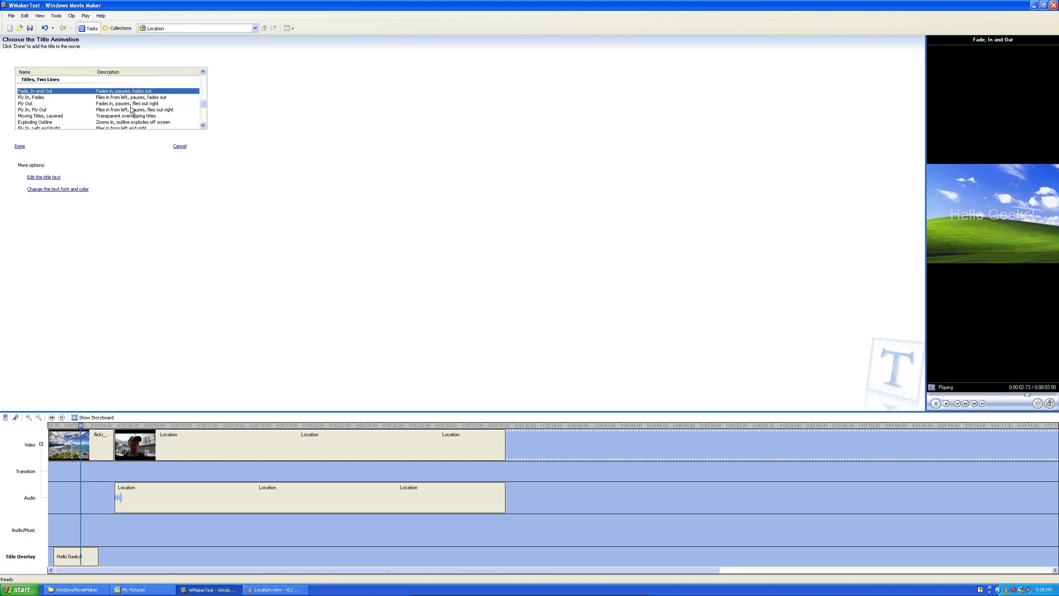
click(35, 110)
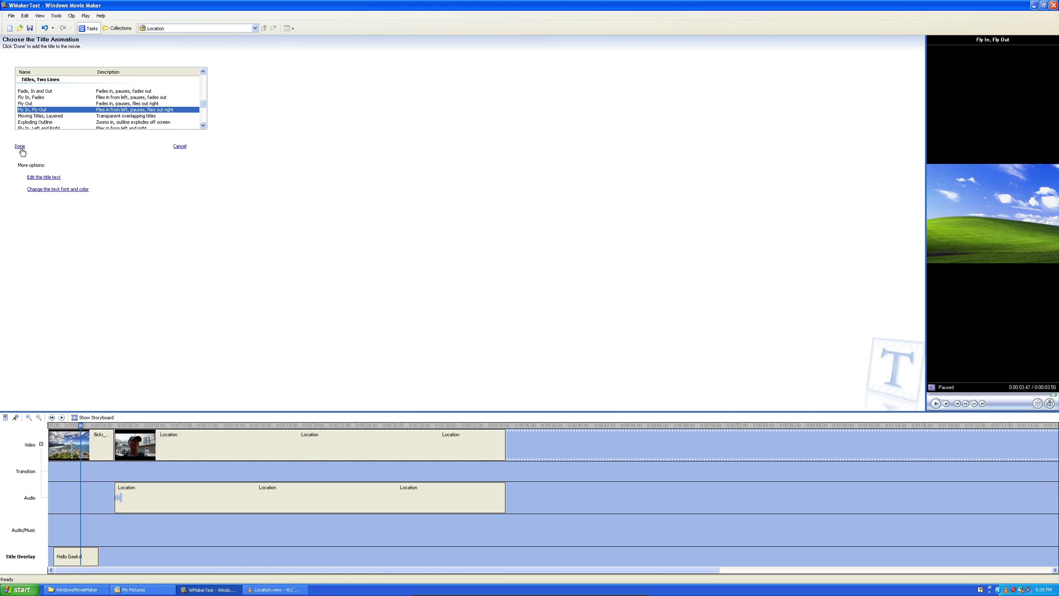
click(20, 146)
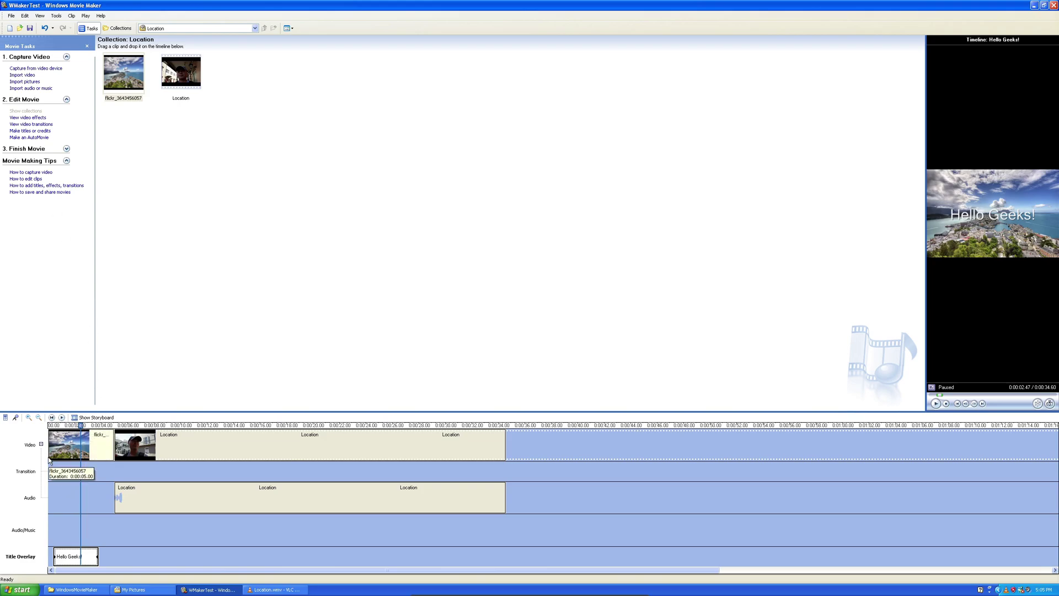
Play the timeline from near the start to check the animation, then bring up the title's options
drag(53, 425, 60, 427)
click(61, 418)
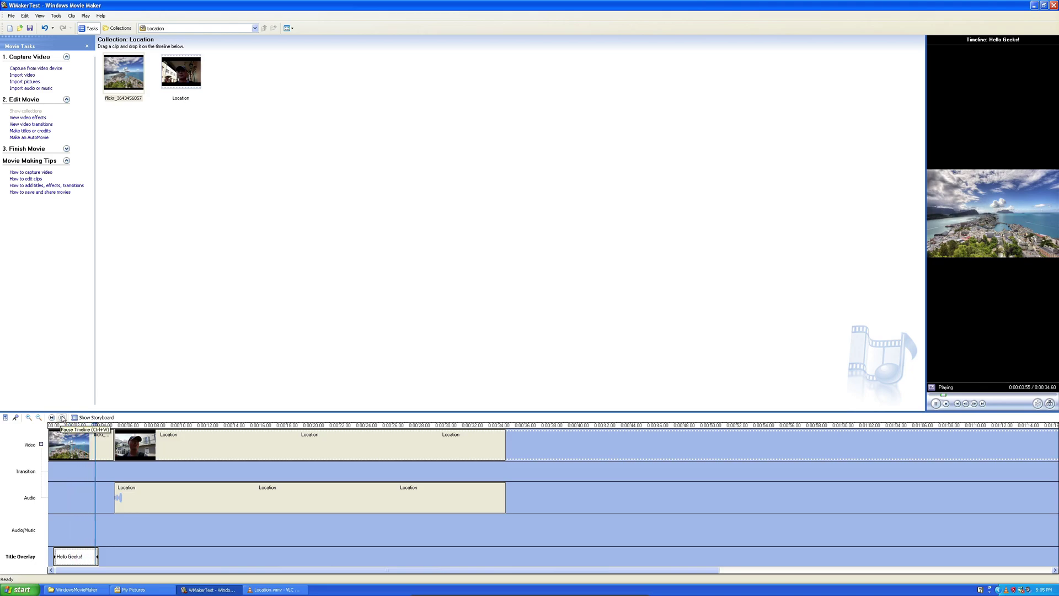
click(62, 418)
click(66, 425)
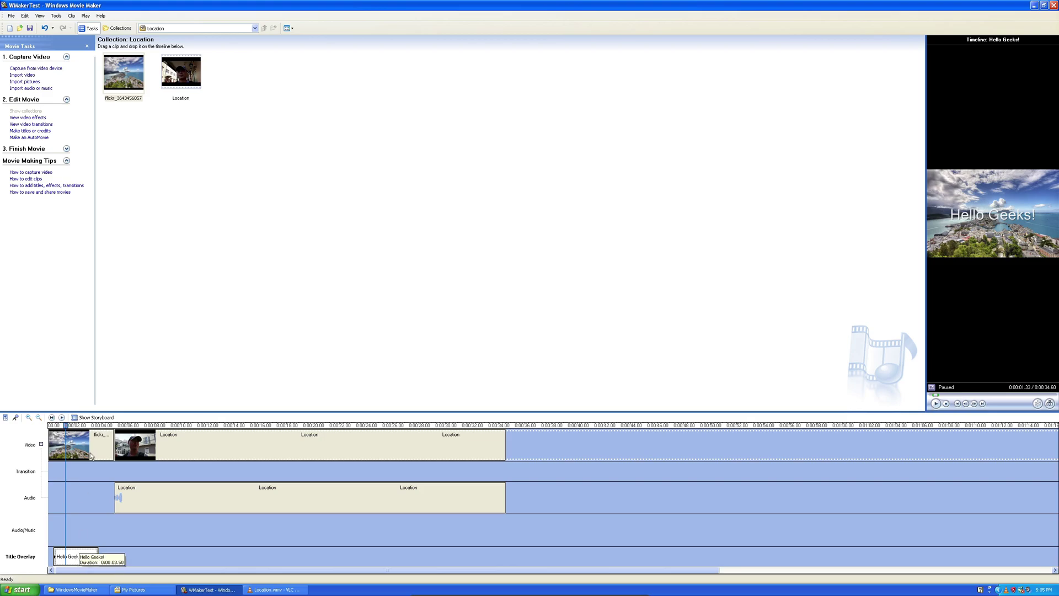
right_click(80, 556)
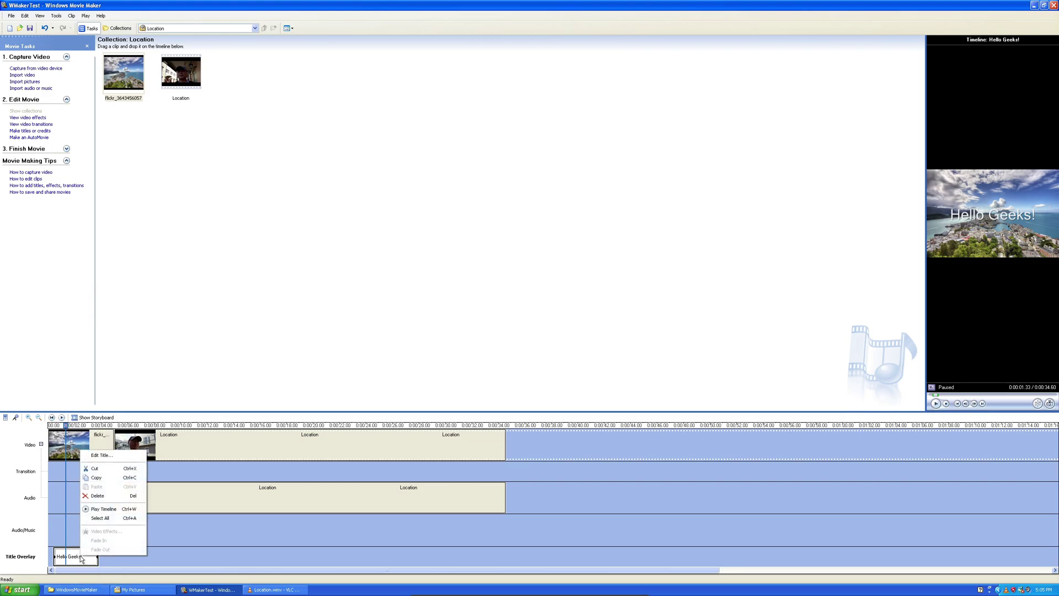
Set the Hello Geeks! title to red Comic Sans MS and increase its size two steps
click(102, 456)
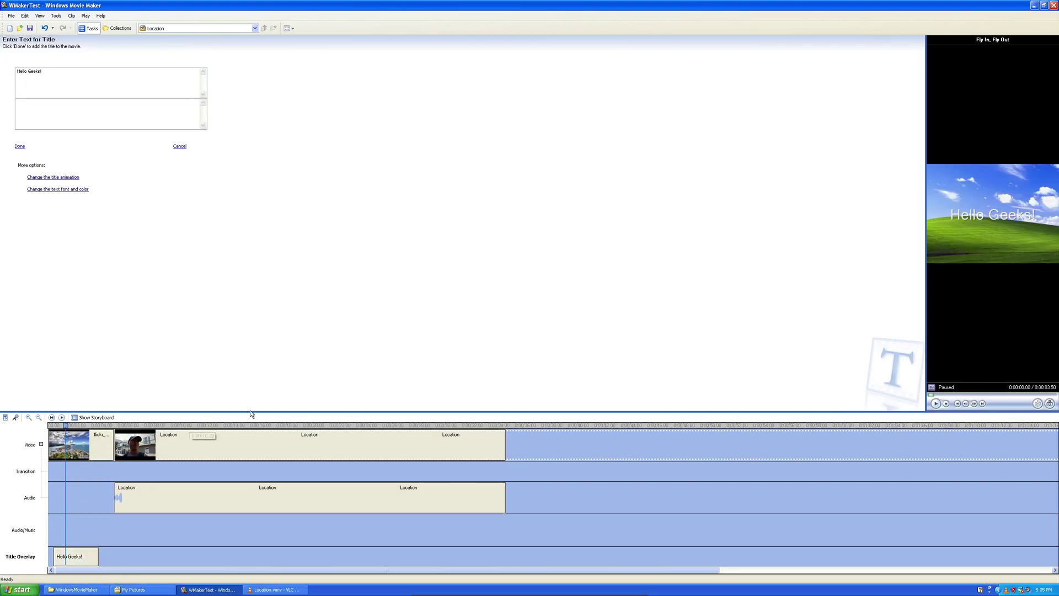
click(75, 190)
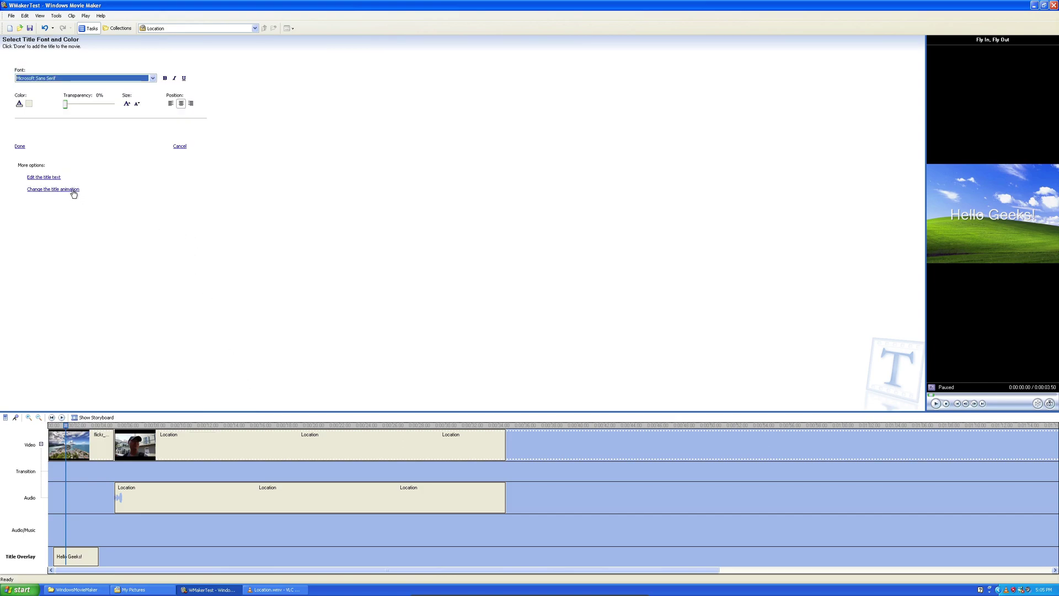
click(152, 78)
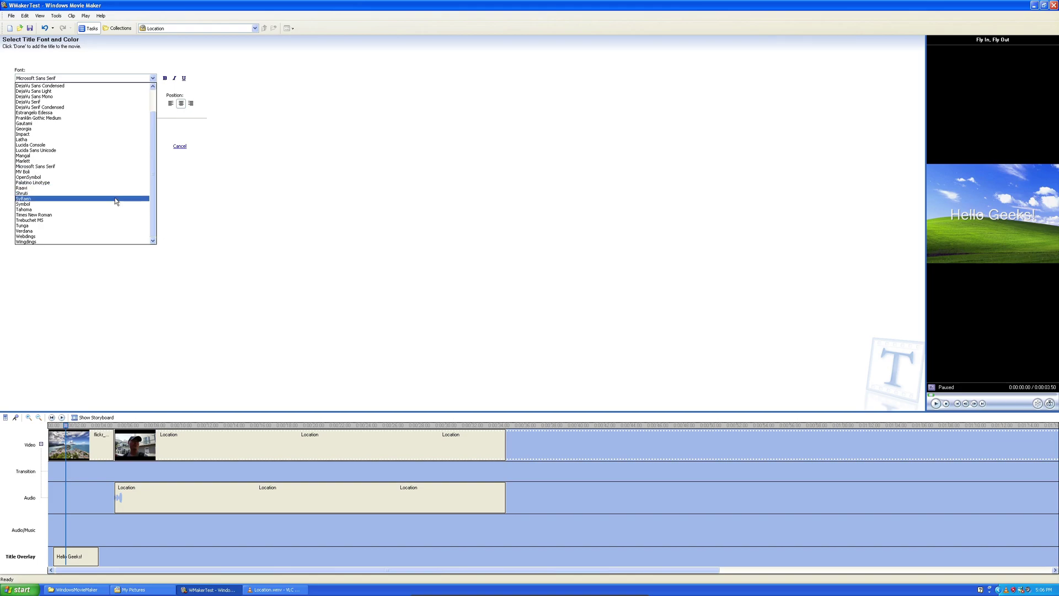
scroll(115, 201, up, 3)
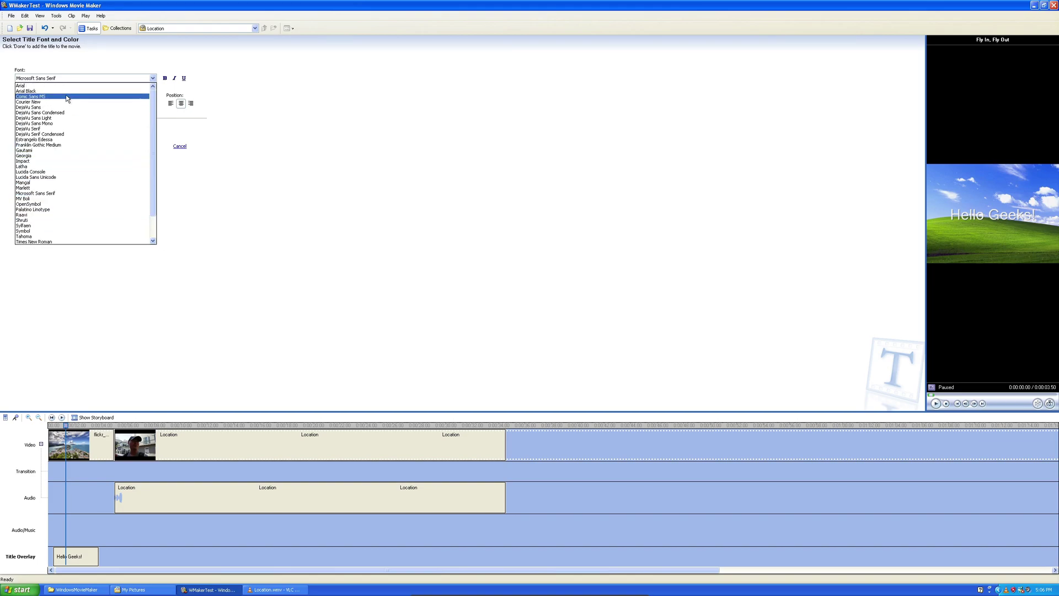
click(67, 97)
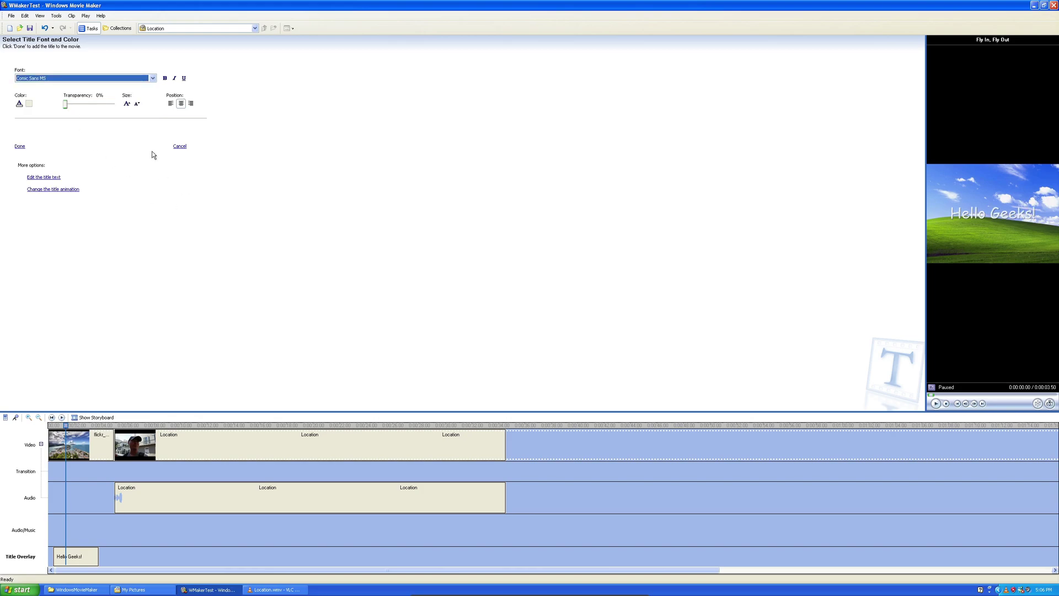
click(20, 108)
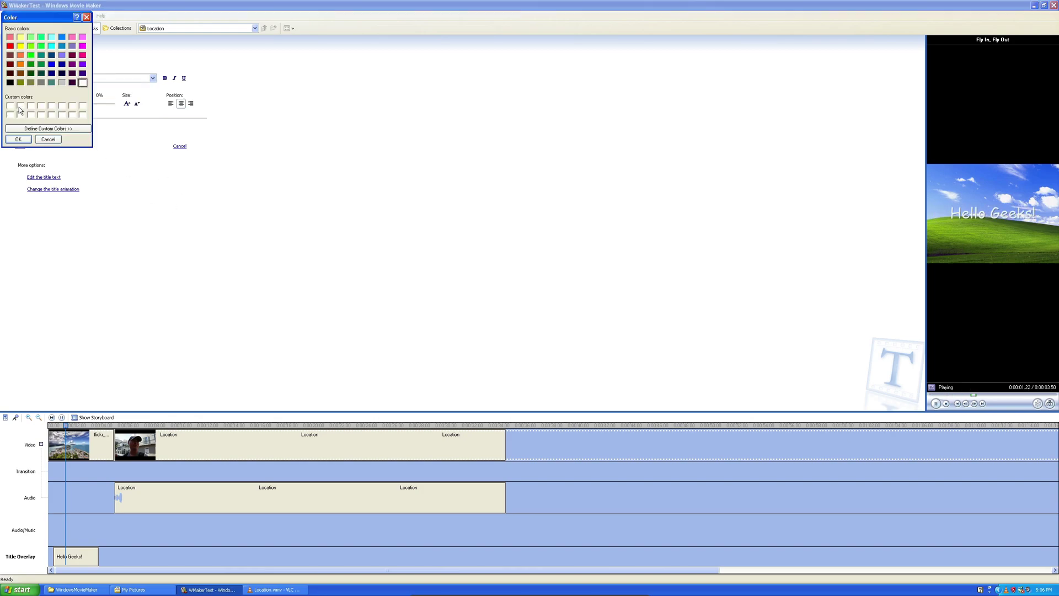
click(10, 46)
click(18, 139)
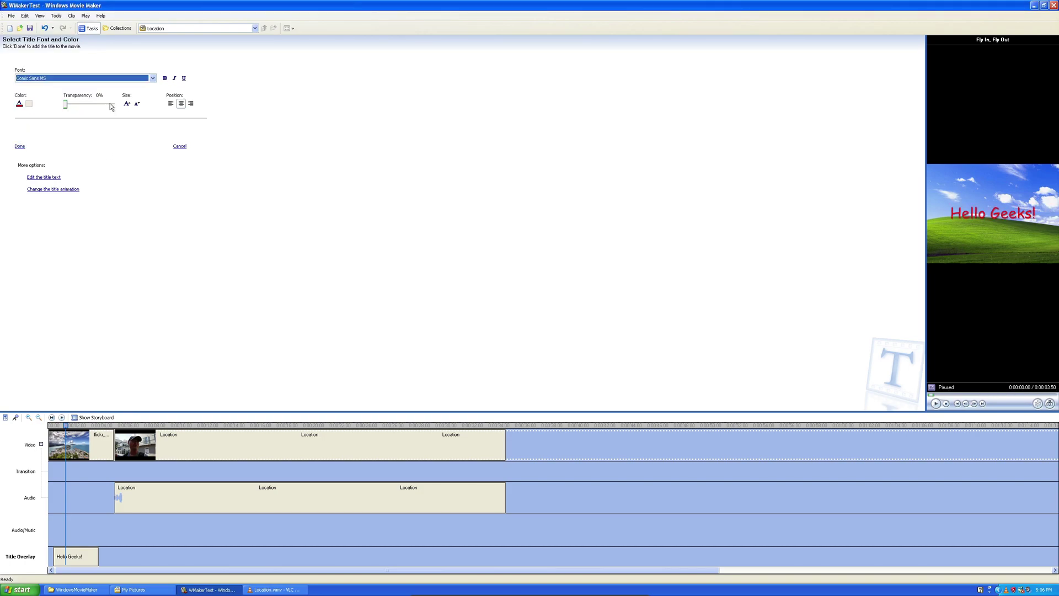
click(130, 105)
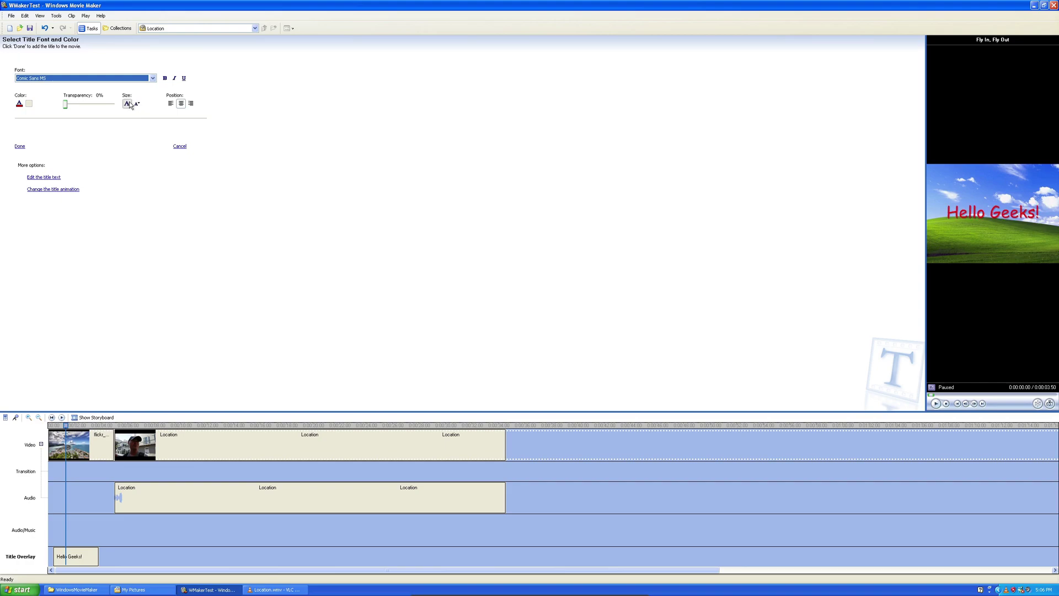
click(130, 105)
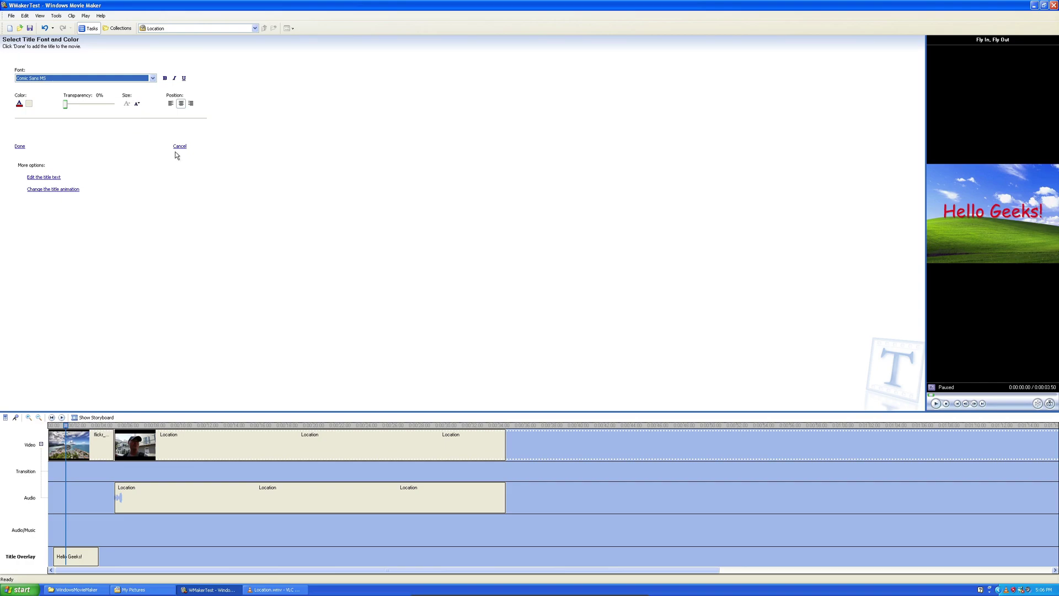
click(20, 147)
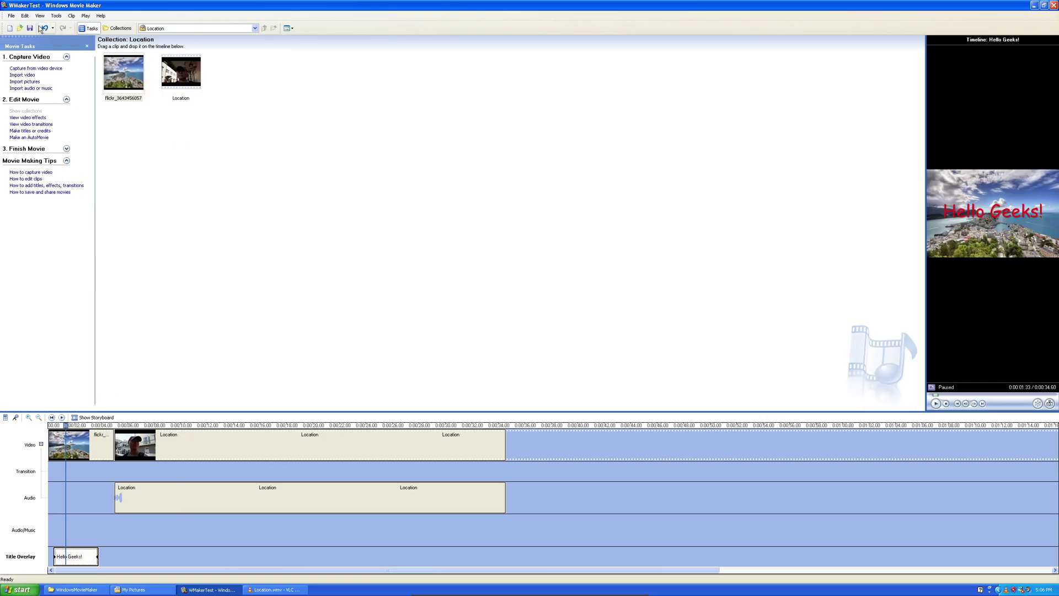
Rewind to 0:00 and play the movie through the title into the Location clip, then pause
drag(66, 426, 65, 429)
click(52, 418)
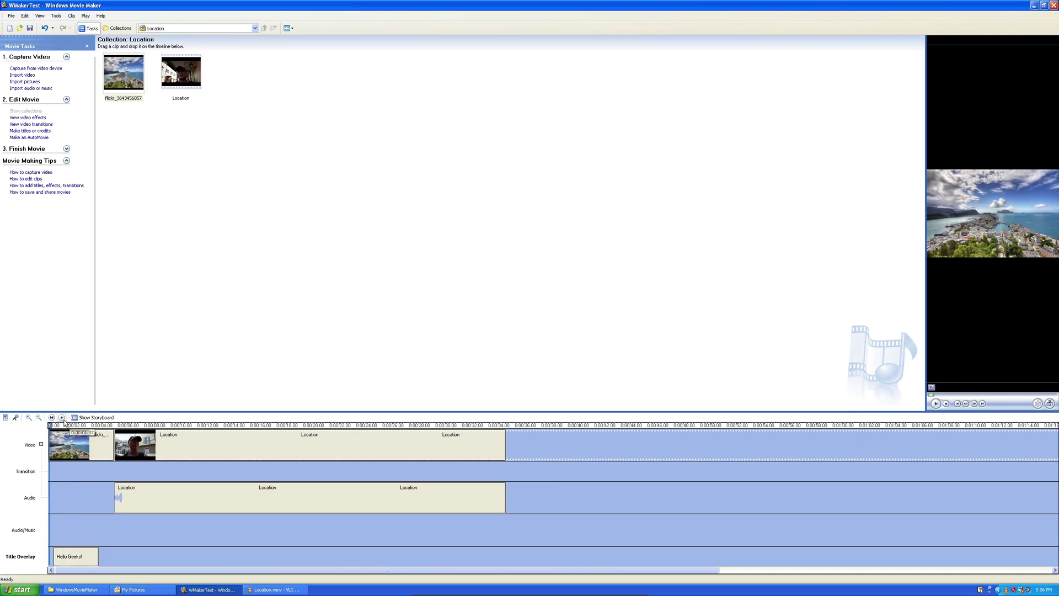
click(62, 418)
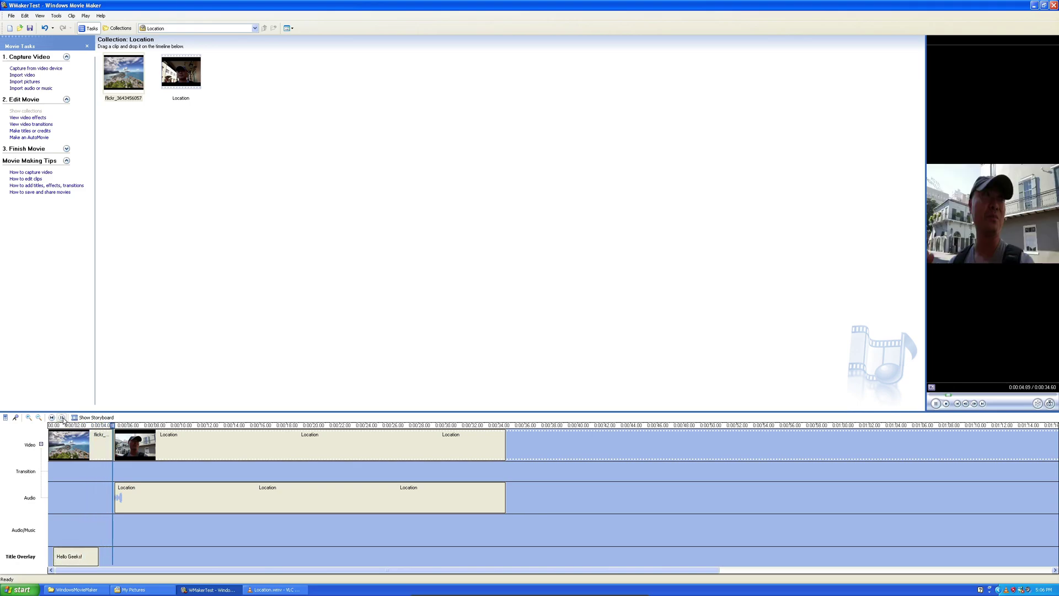
click(171, 444)
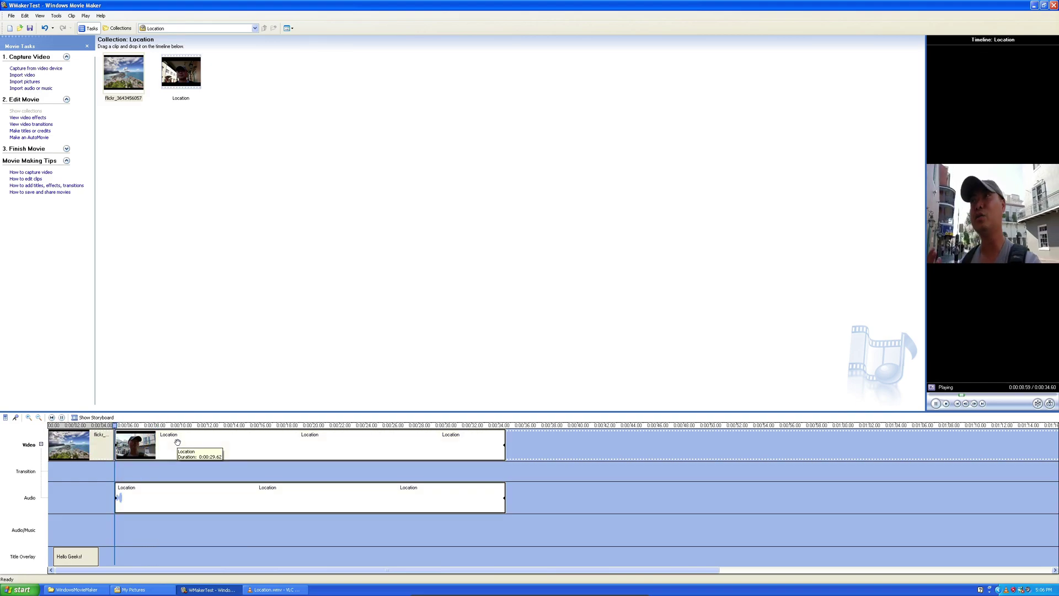
click(62, 417)
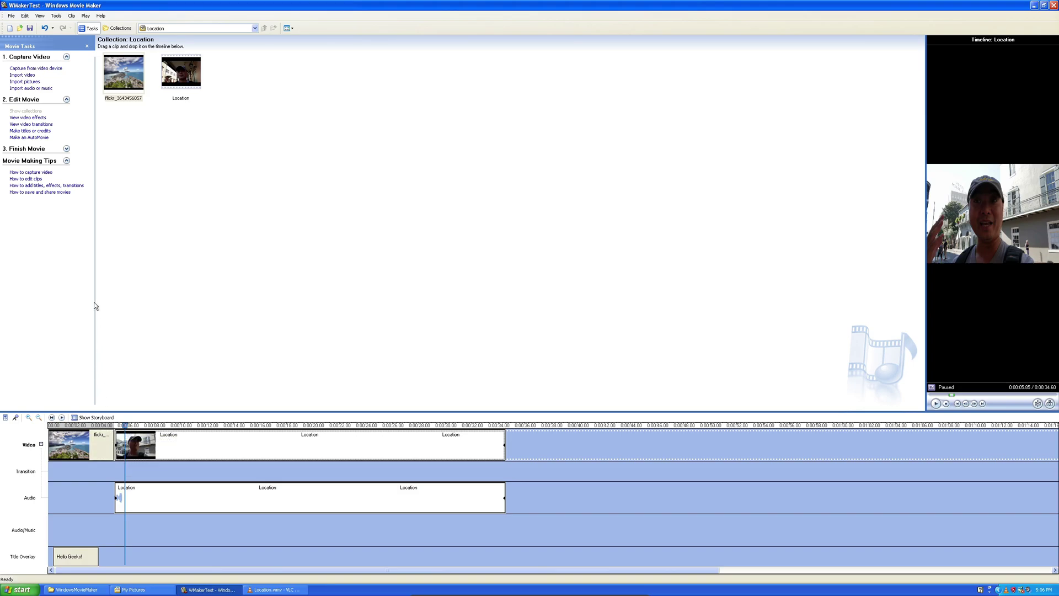
Preview the Dissolve transition, then place it between the landscape photo and the Location clip
click(36, 126)
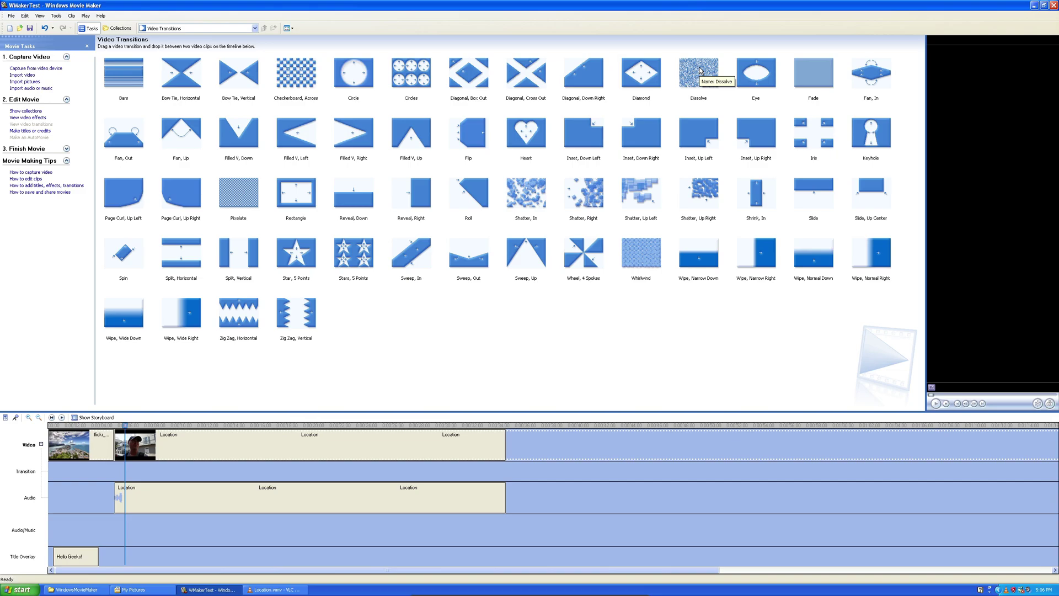
click(700, 70)
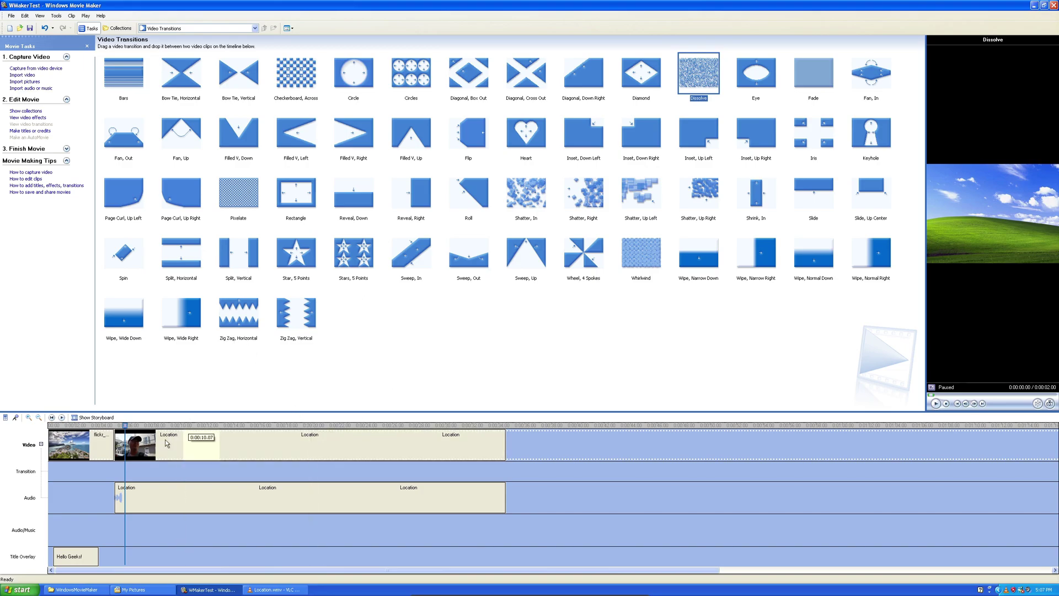
click(108, 444)
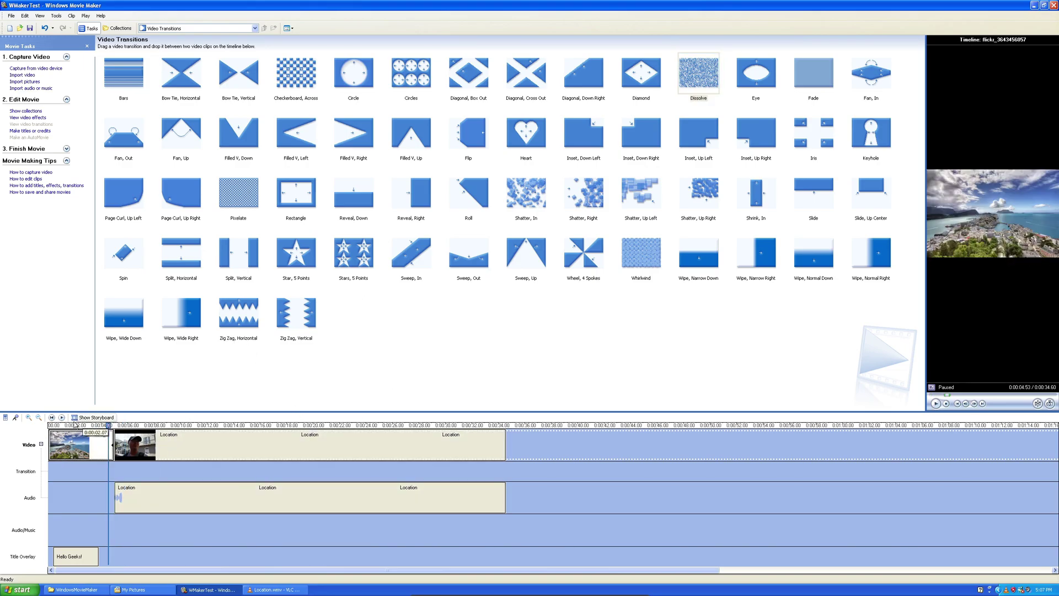
click(61, 417)
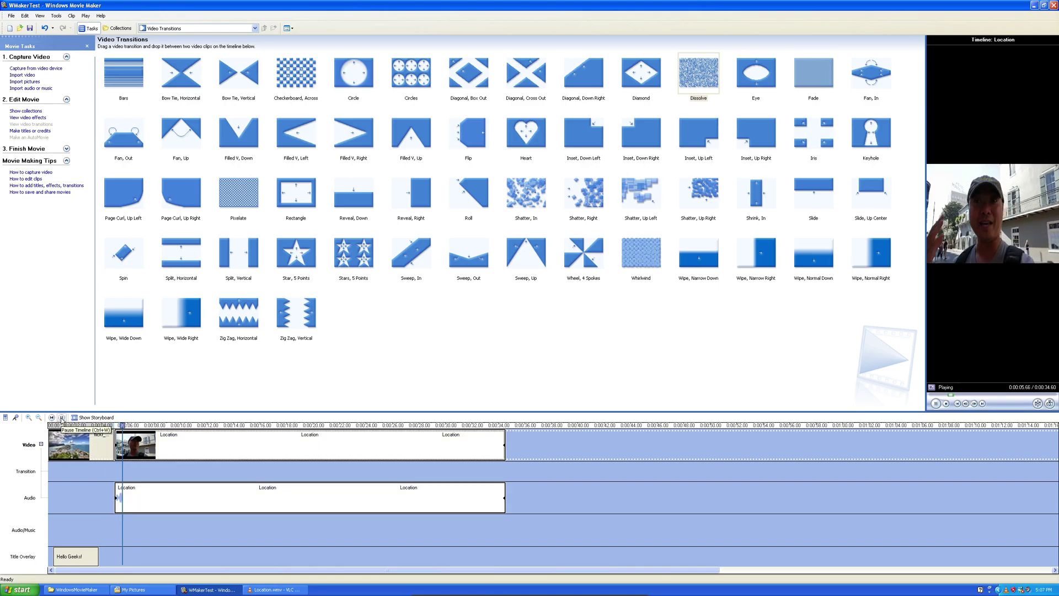
click(61, 417)
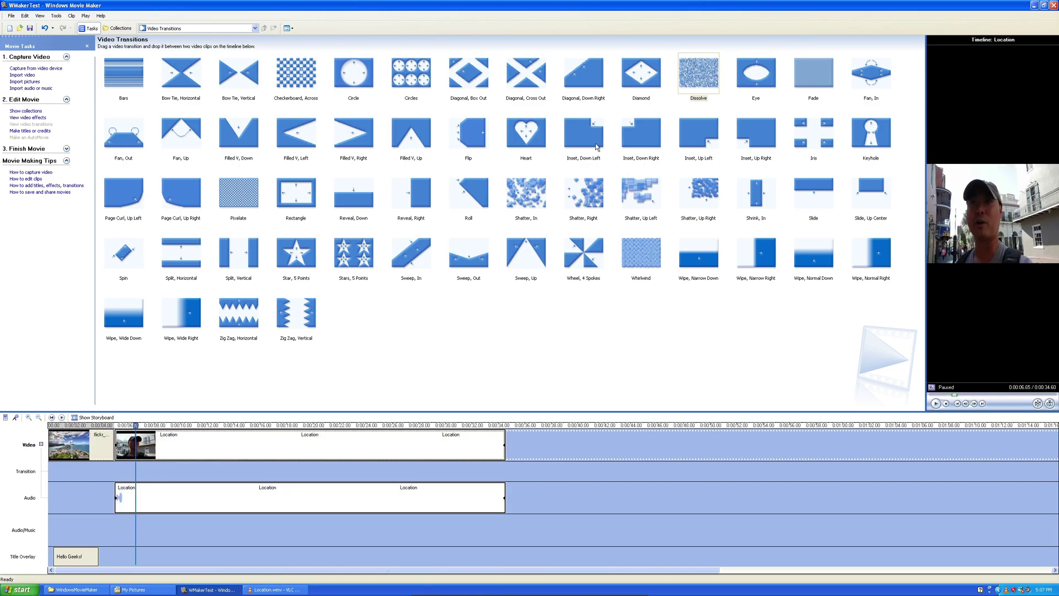
mouse_move(699, 75)
mouse_down()
mouse_move(622, 172)
mouse_move(226, 430)
mouse_move(122, 446)
mouse_up()
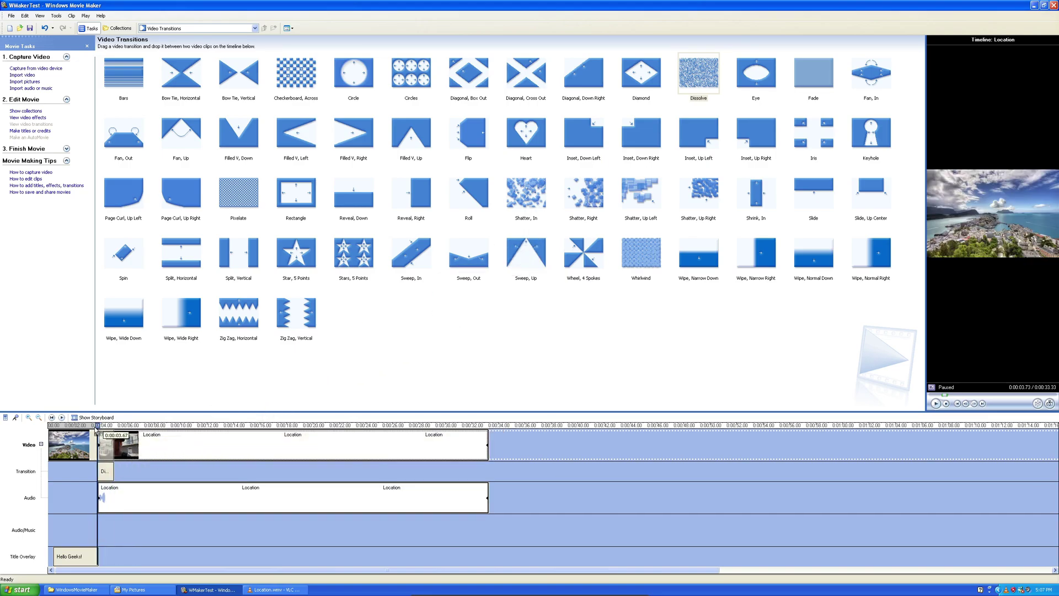
click(92, 427)
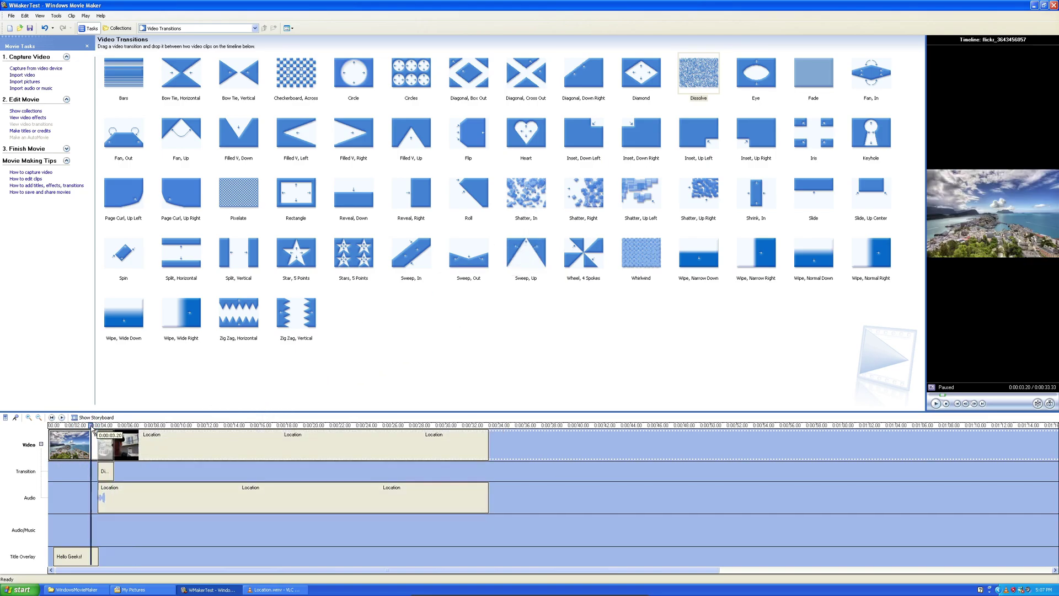
click(89, 28)
Toggle the tasks and collections panes and switch between storyboard and timeline views, ending on timeline
click(92, 31)
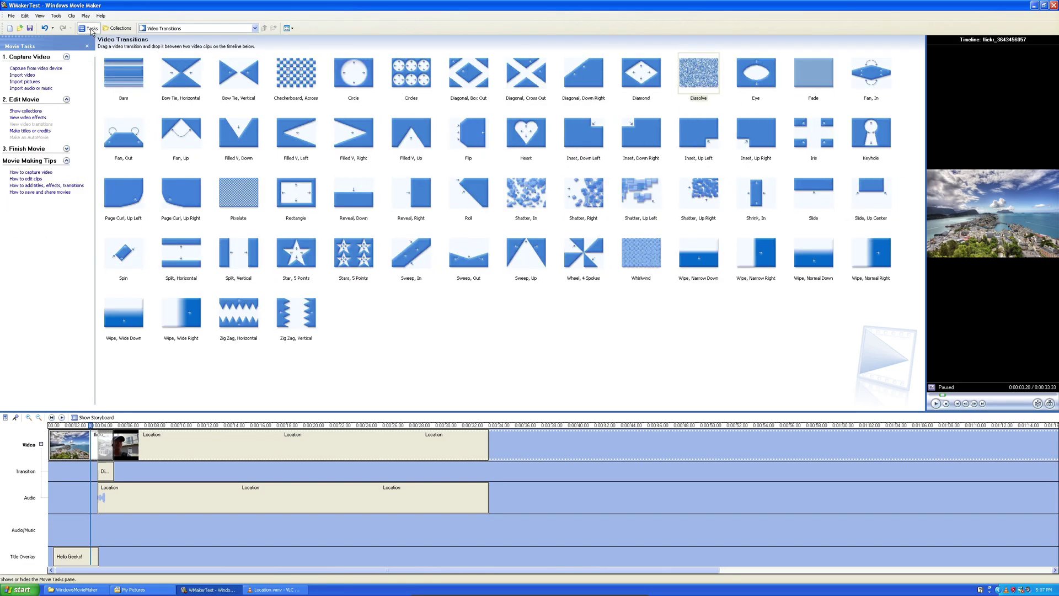
click(126, 28)
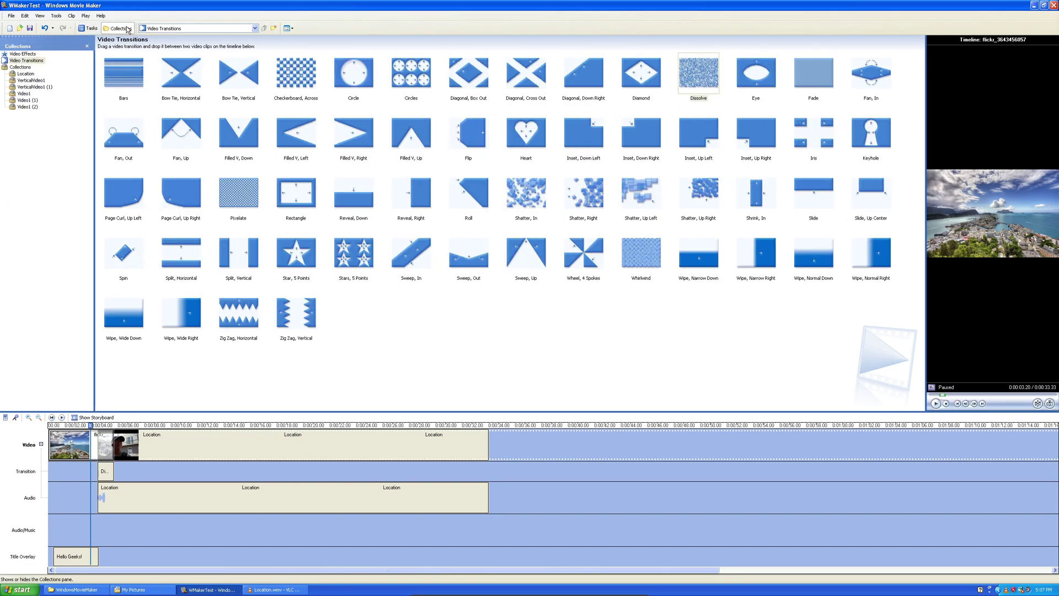
click(89, 28)
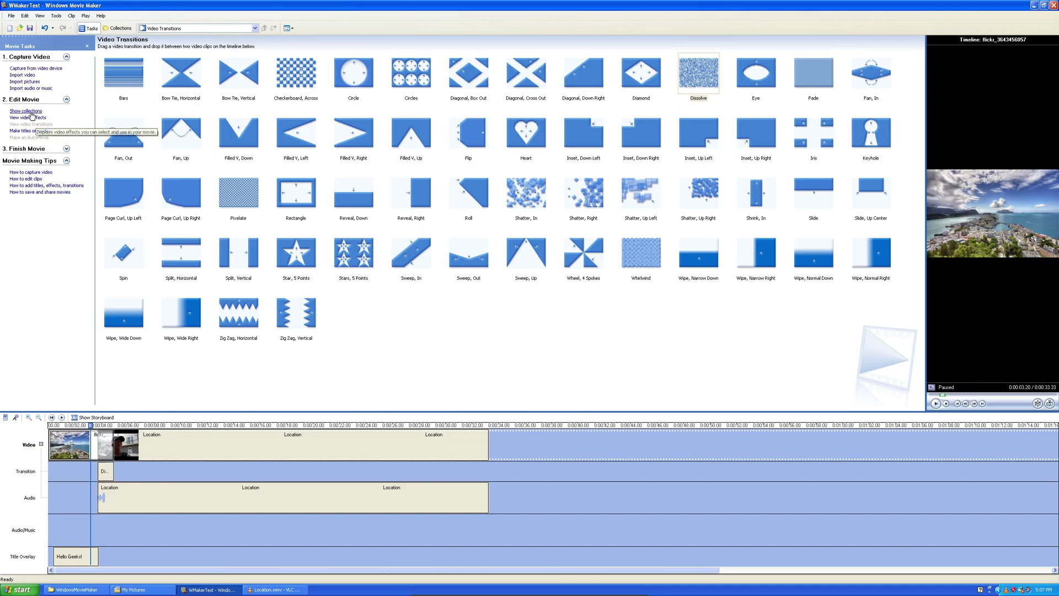
click(95, 418)
click(92, 417)
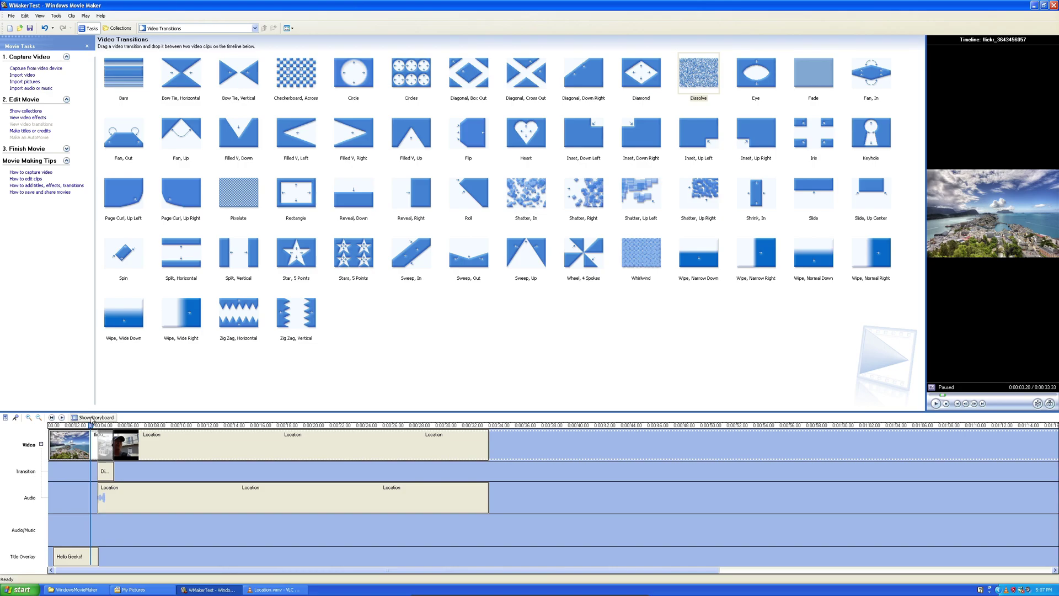
click(92, 417)
click(87, 418)
Dismiss the capture-device error, cancel picture import, and show the Location collection's clips
click(45, 69)
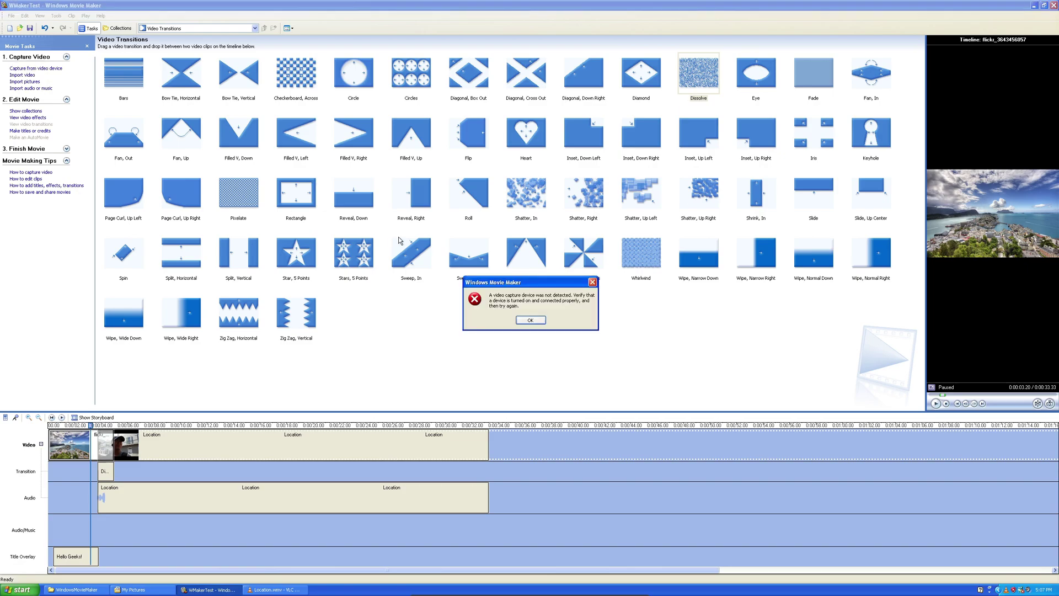
click(530, 320)
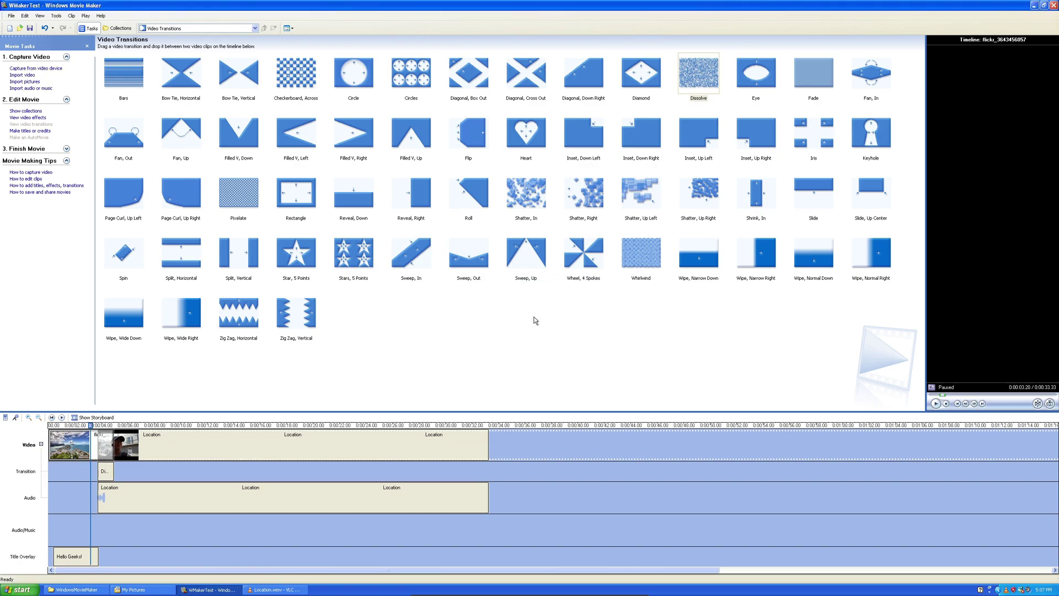
click(27, 83)
click(215, 177)
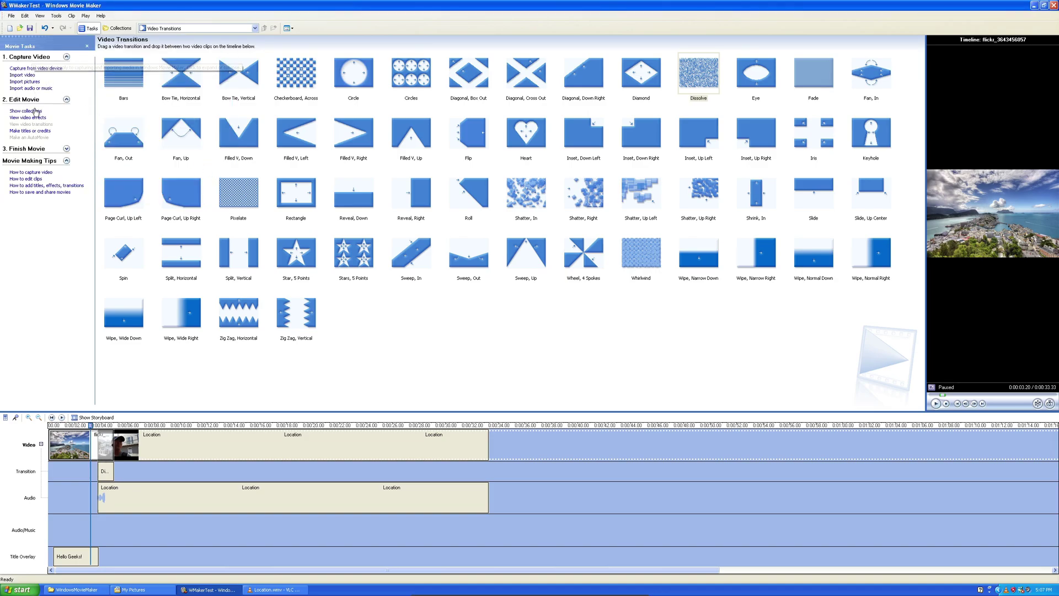
click(34, 112)
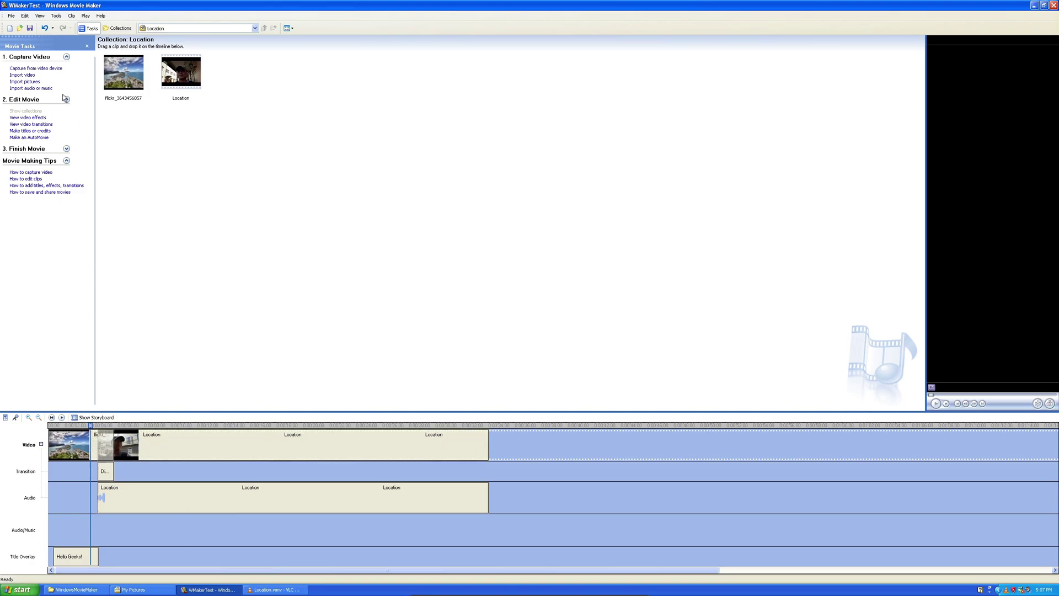
Stop the preview and trim the Location clip's end, shortening the movie to 0:00:14.67
click(62, 418)
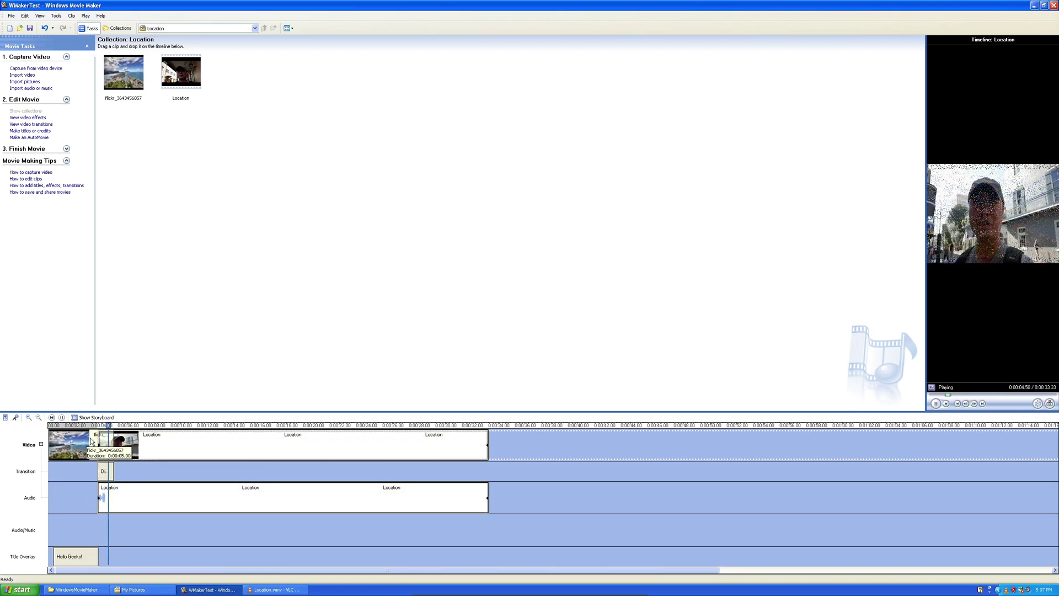
key(ctrl+w)
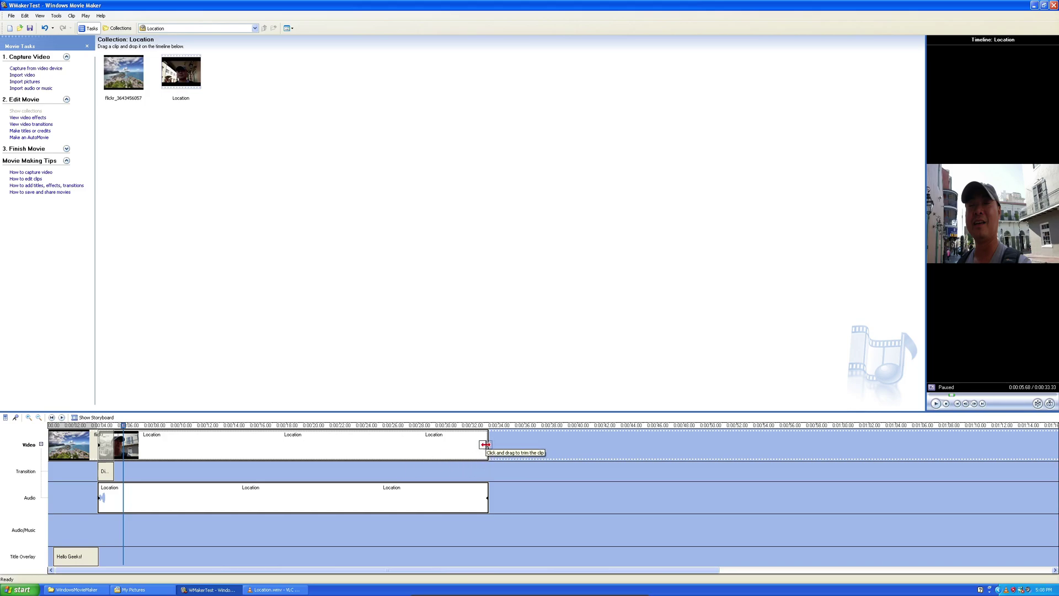
drag(486, 444, 279, 450)
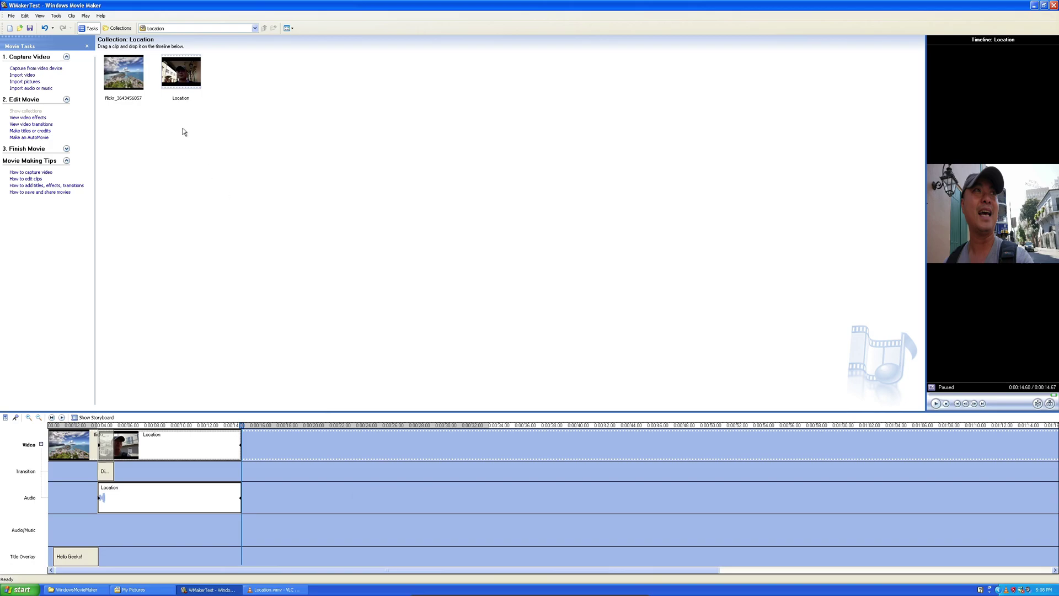
click(256, 29)
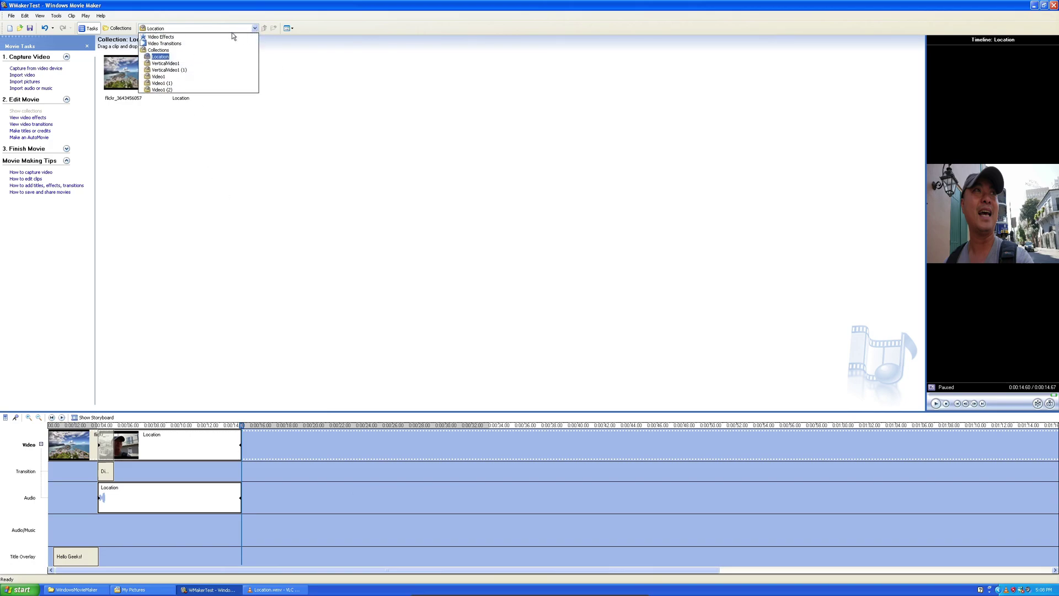
Switch to the Video1 (1) collection and place its clip on the timeline after Location
click(166, 77)
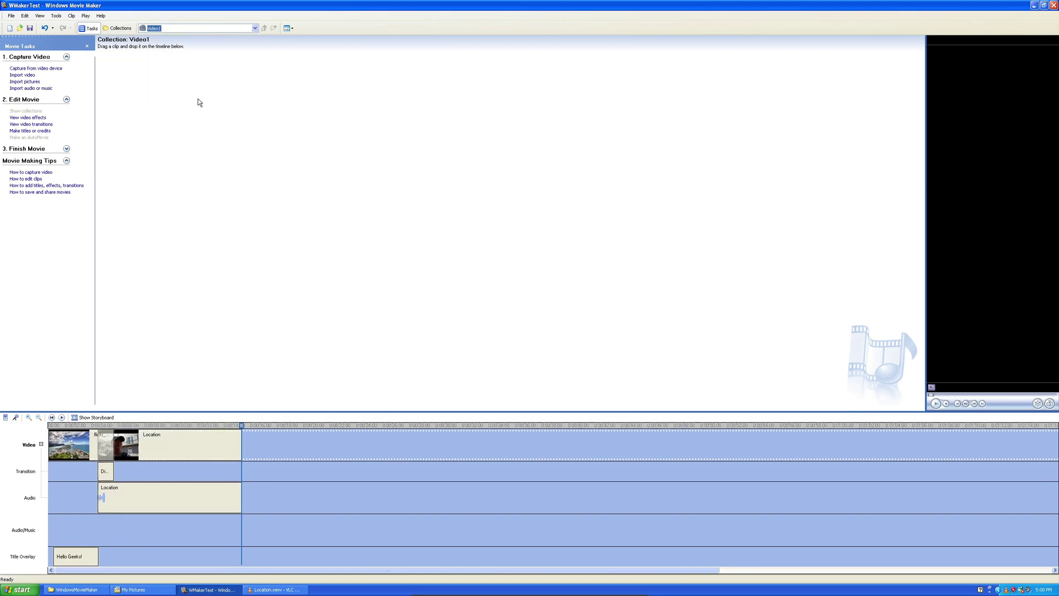
click(255, 29)
click(200, 81)
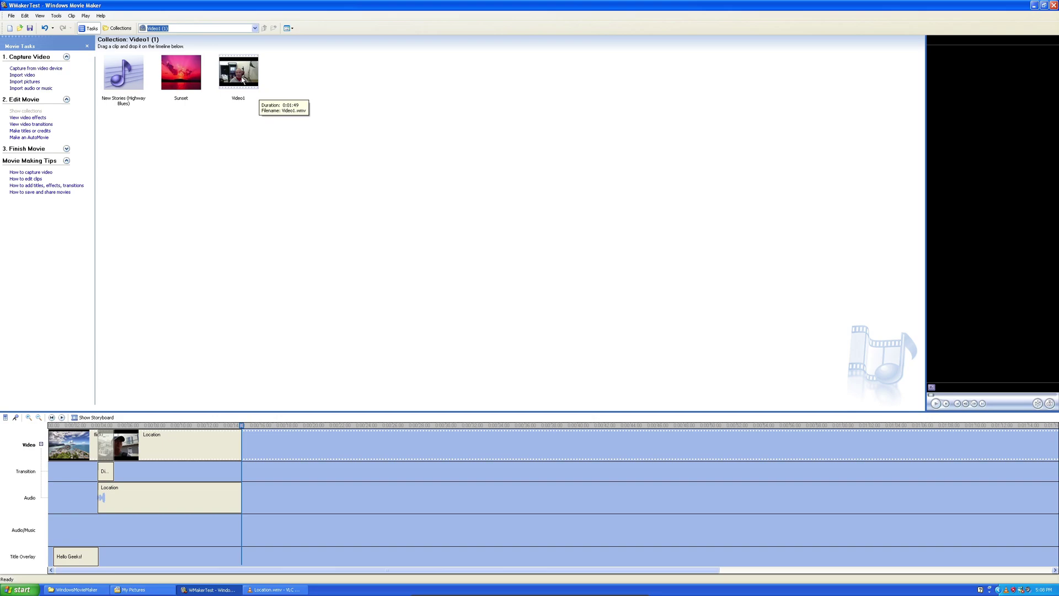
click(242, 79)
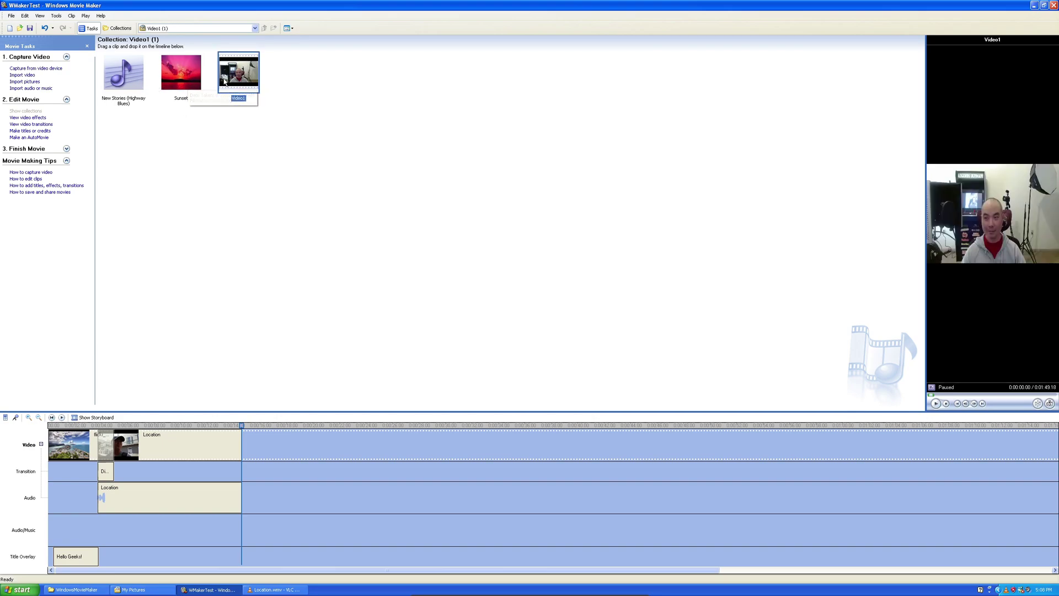
drag(232, 82, 257, 452)
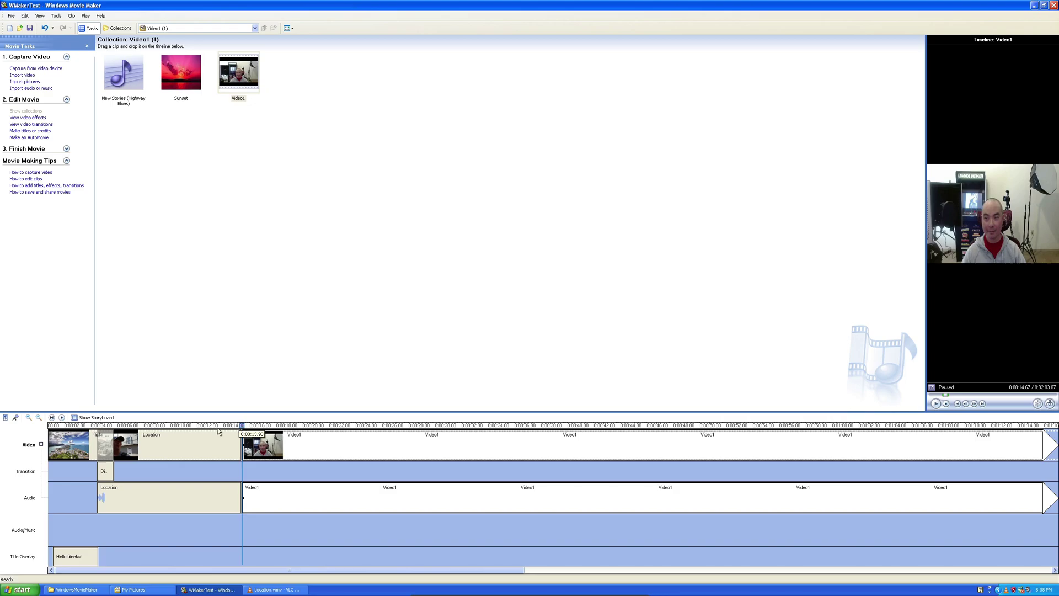
Play the movie from the Location clip into Video1, then pause near Location's end
click(219, 432)
click(63, 418)
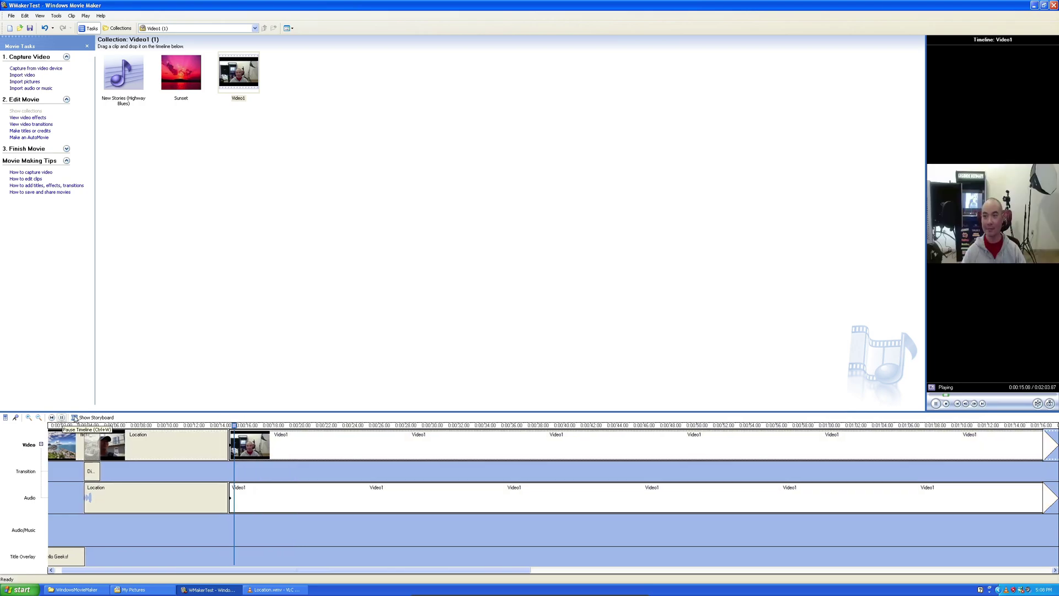
click(353, 444)
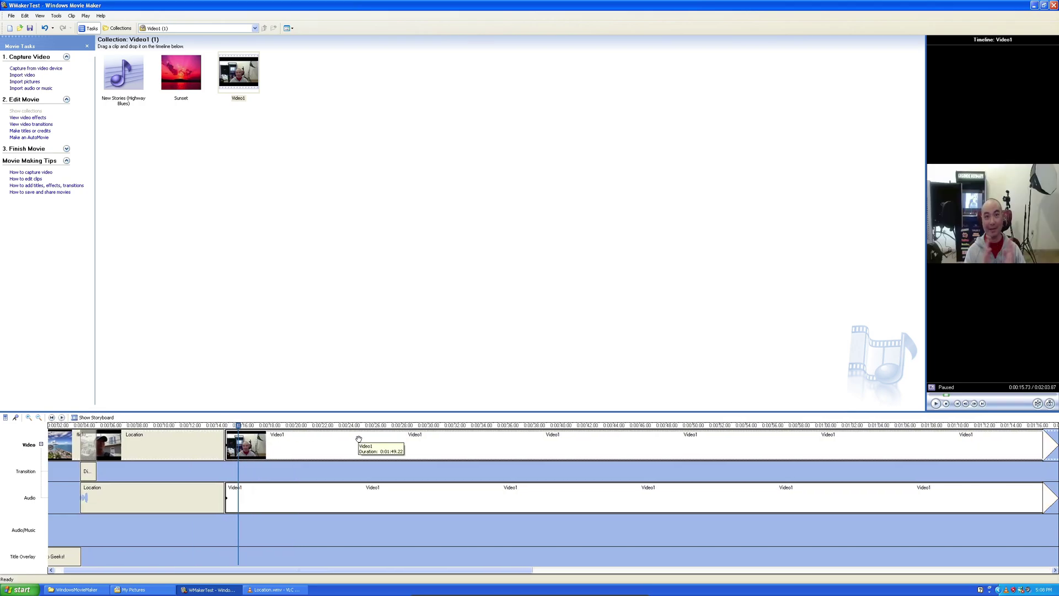
click(233, 427)
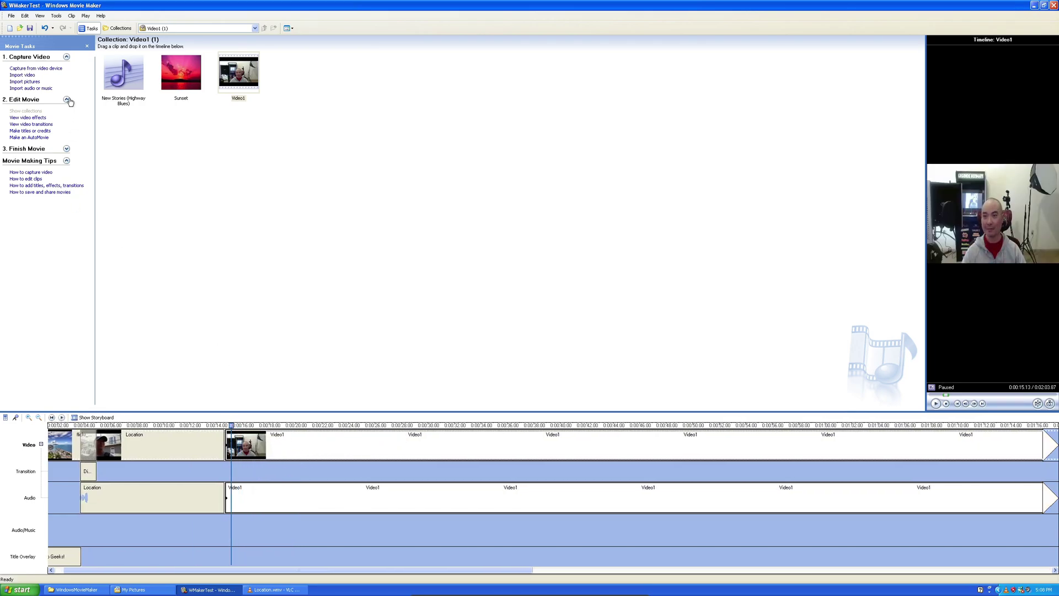
Drop the Wheel, 4 Spokes transition between the Location and Video1 clips, then return to the Video1 (1) collection
click(36, 124)
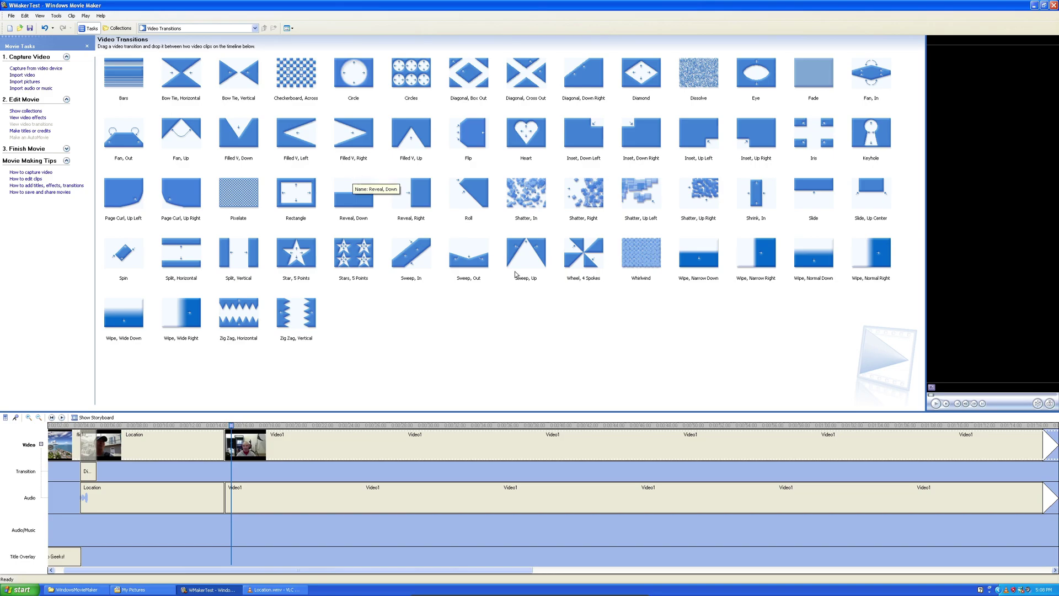
click(588, 260)
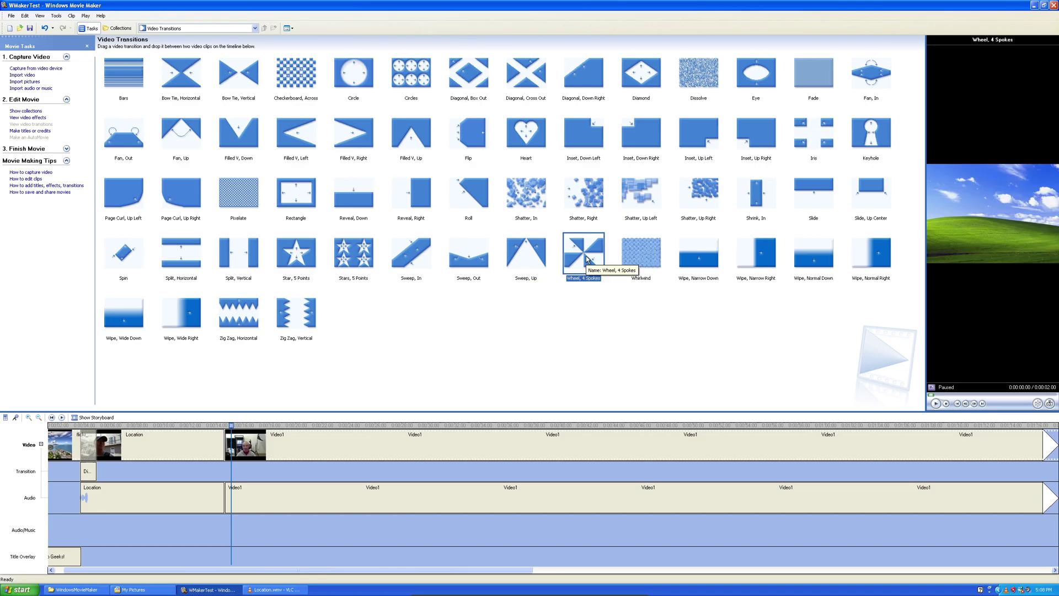
mouse_move(587, 259)
mouse_down()
mouse_move(337, 405)
mouse_move(237, 448)
mouse_up()
click(200, 427)
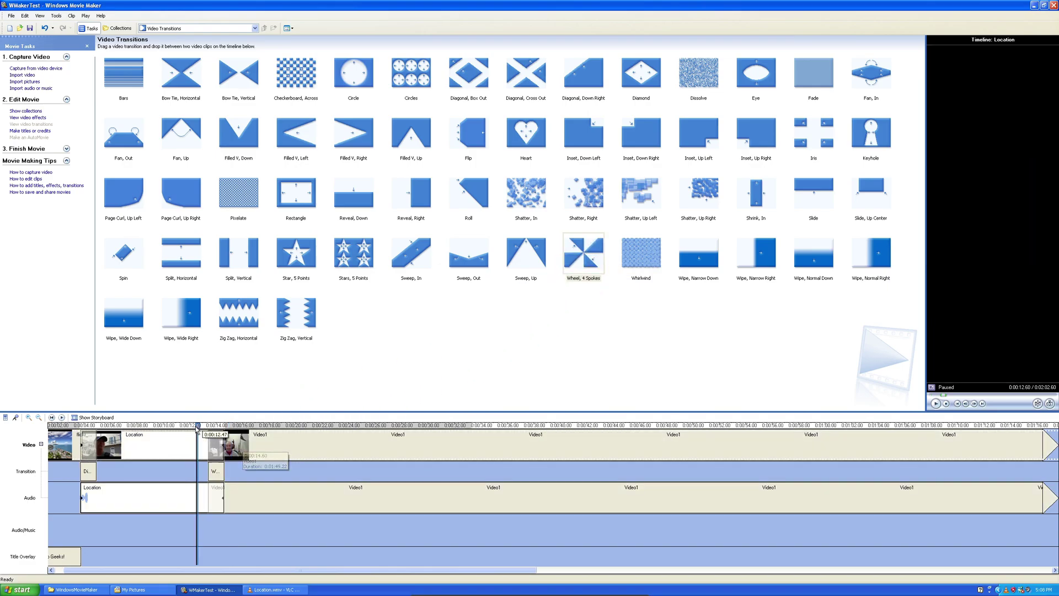
click(38, 111)
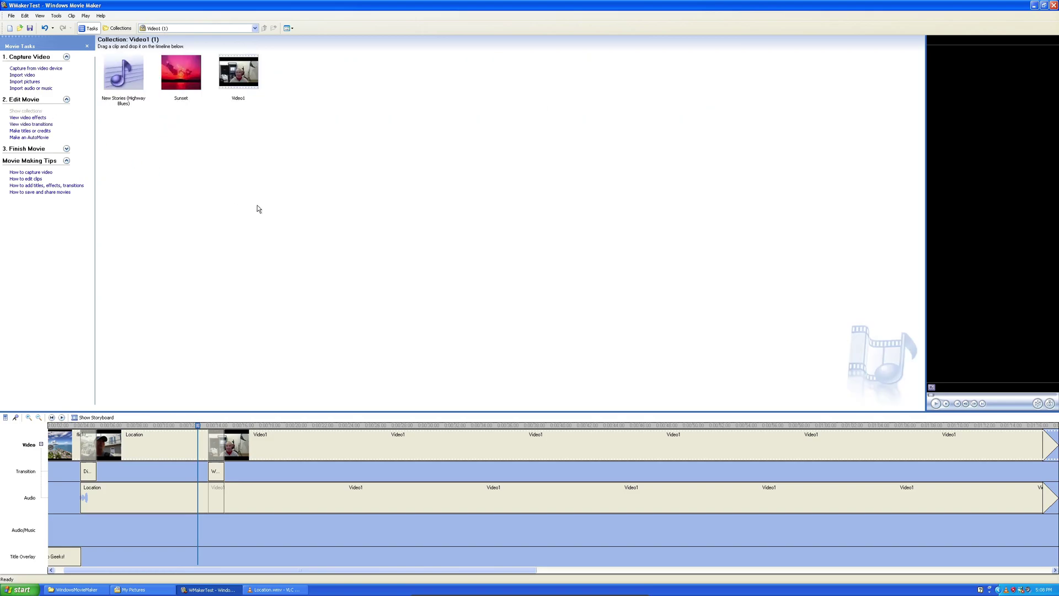
click(30, 118)
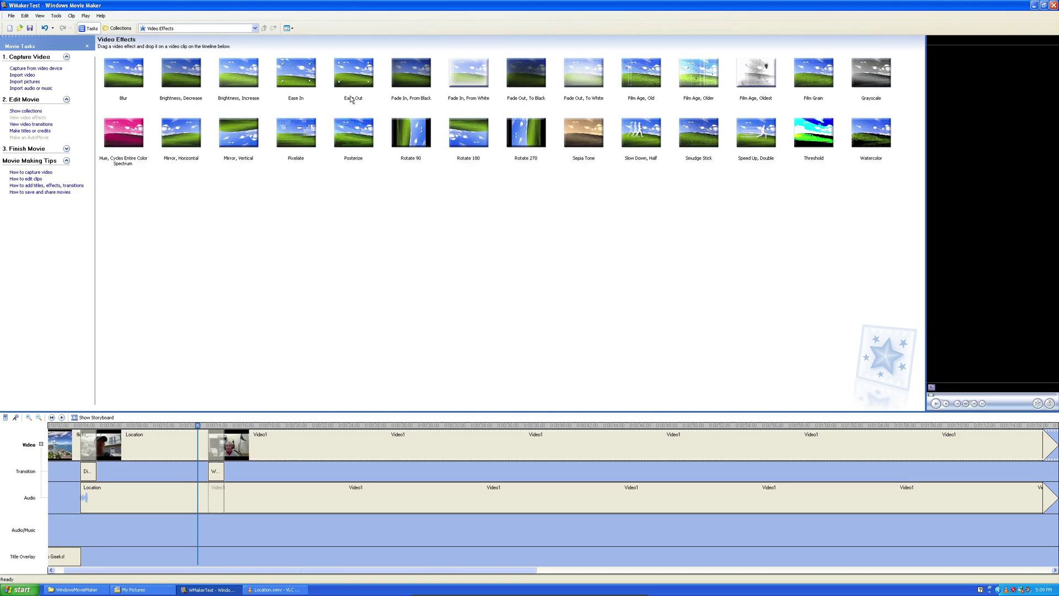
click(28, 111)
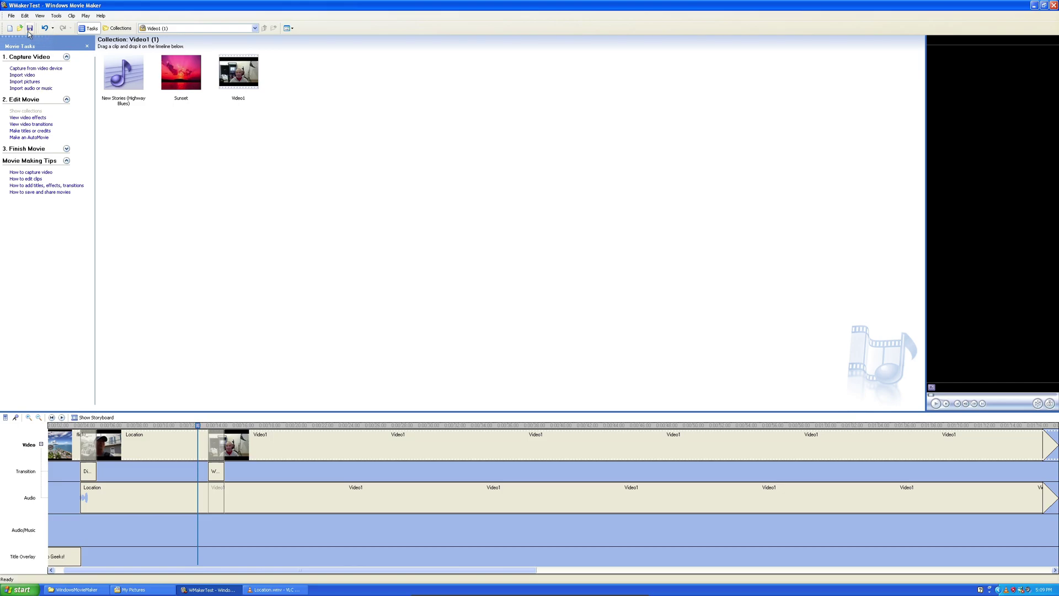
Preview from the Location clip and trim Video1's end so the movie runs 0:00:36.40
click(62, 417)
click(62, 418)
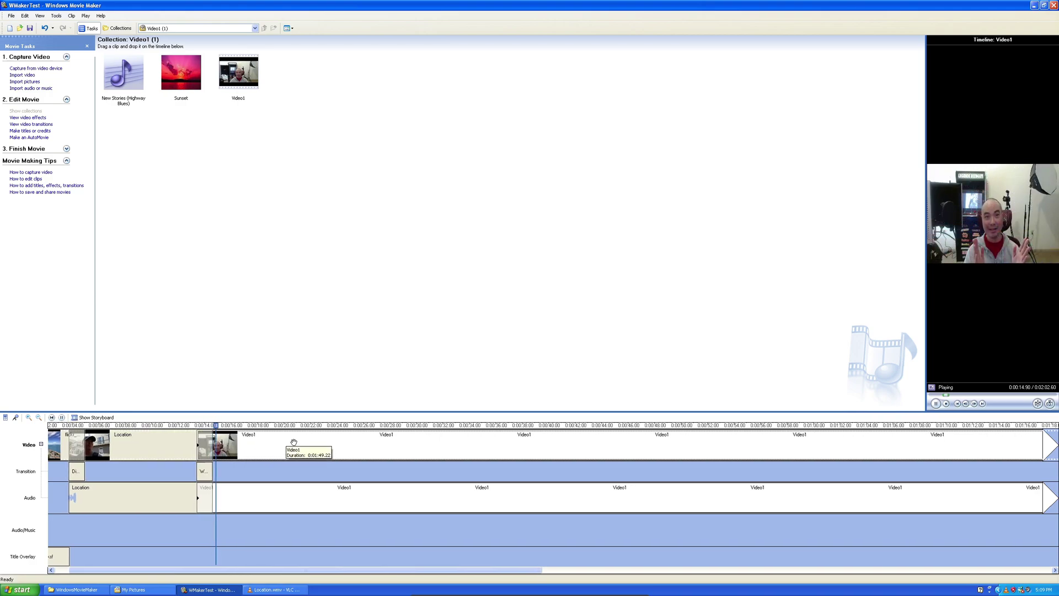
key(space)
click(335, 426)
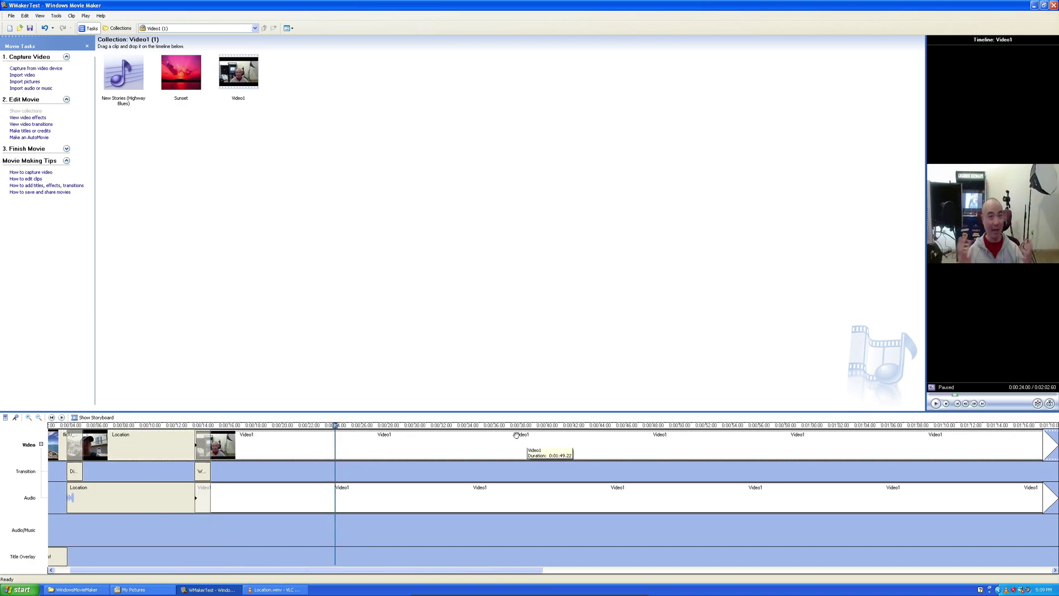
click(488, 426)
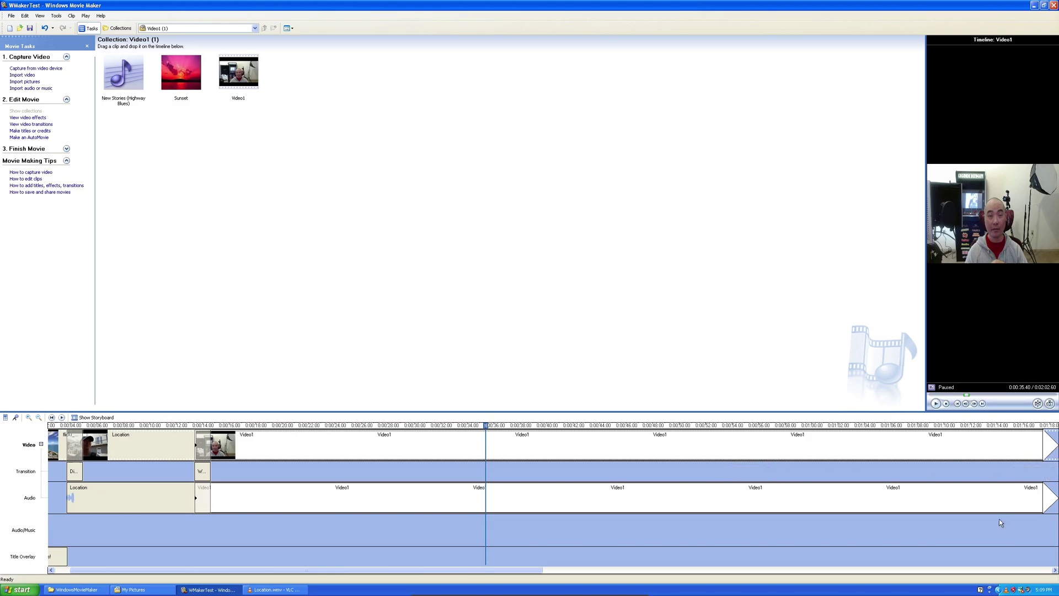
click(38, 418)
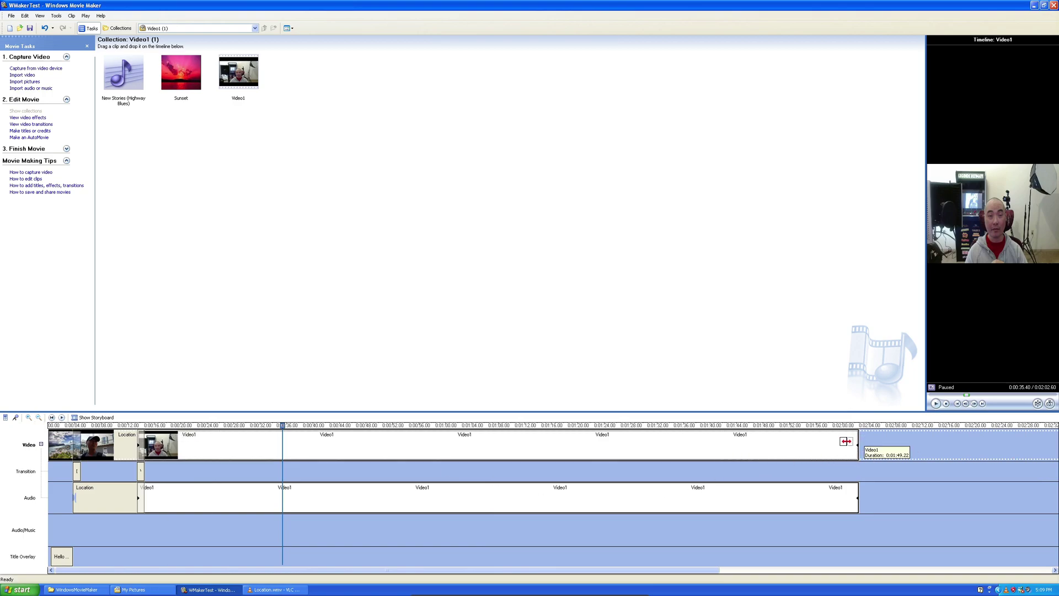
drag(856, 443, 288, 440)
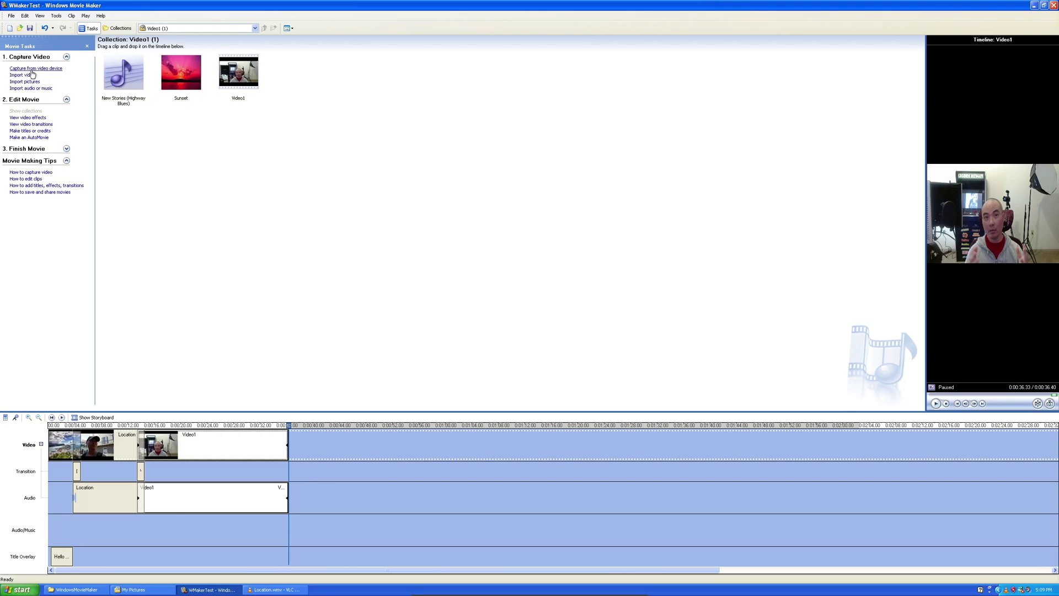
Switch the collections list to the Location collection
click(256, 29)
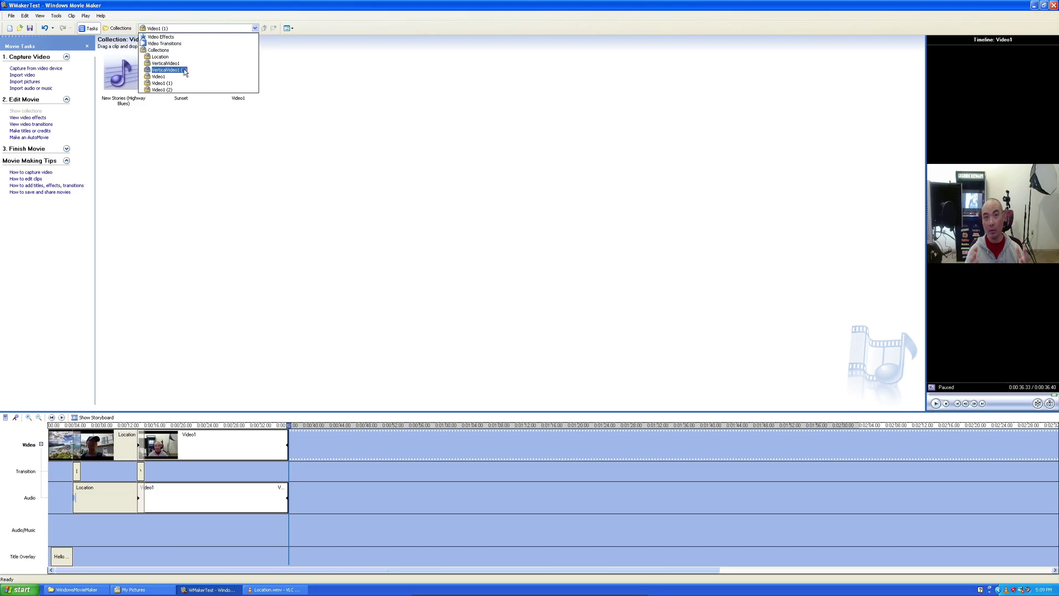
click(170, 58)
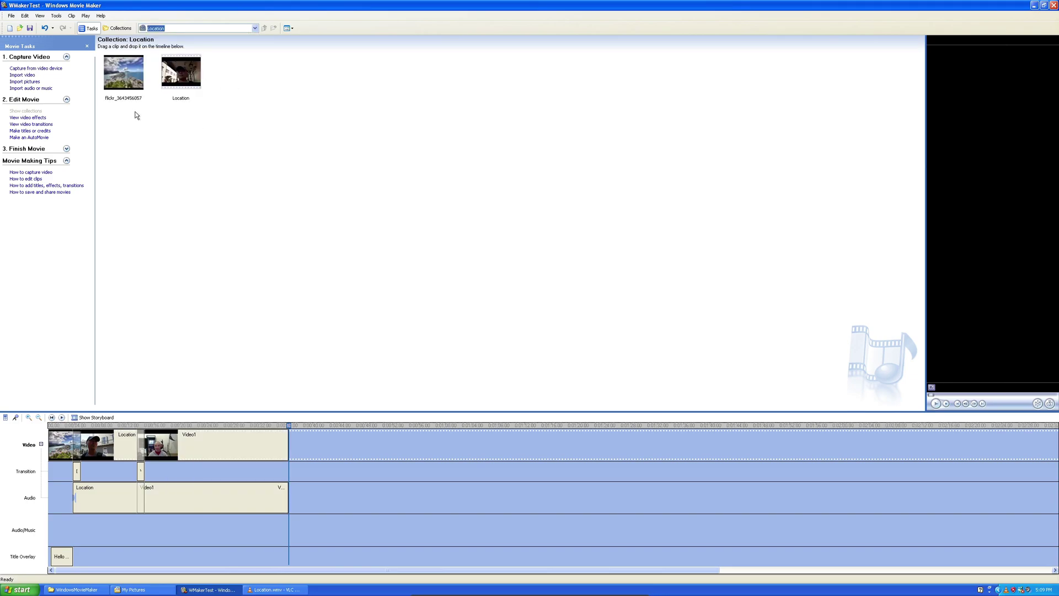
click(256, 28)
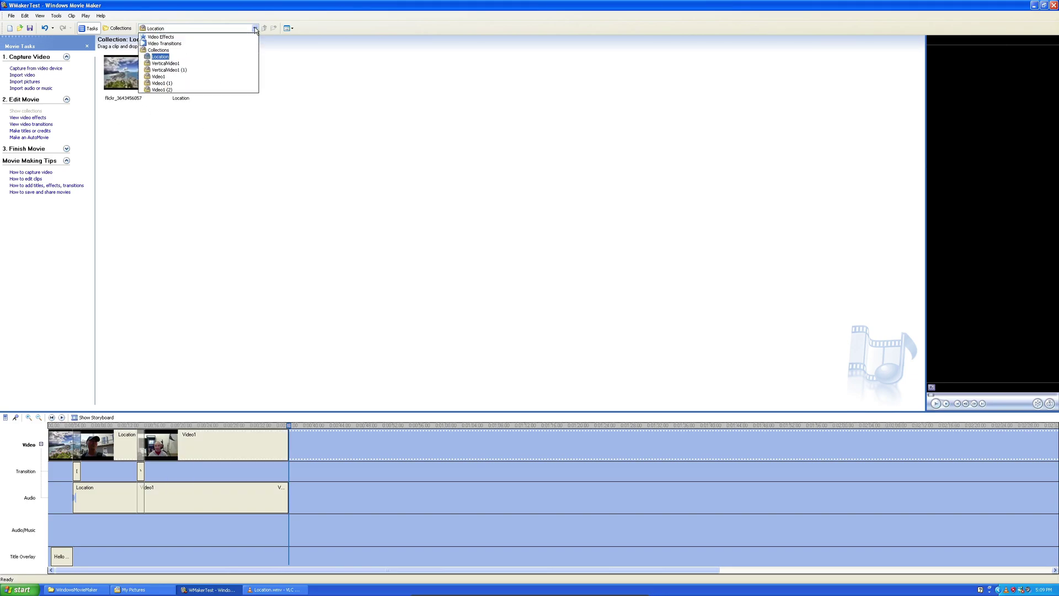
Place the VerticalVideo1 clip after Video1, extending the movie to 0:00:59.73
click(188, 64)
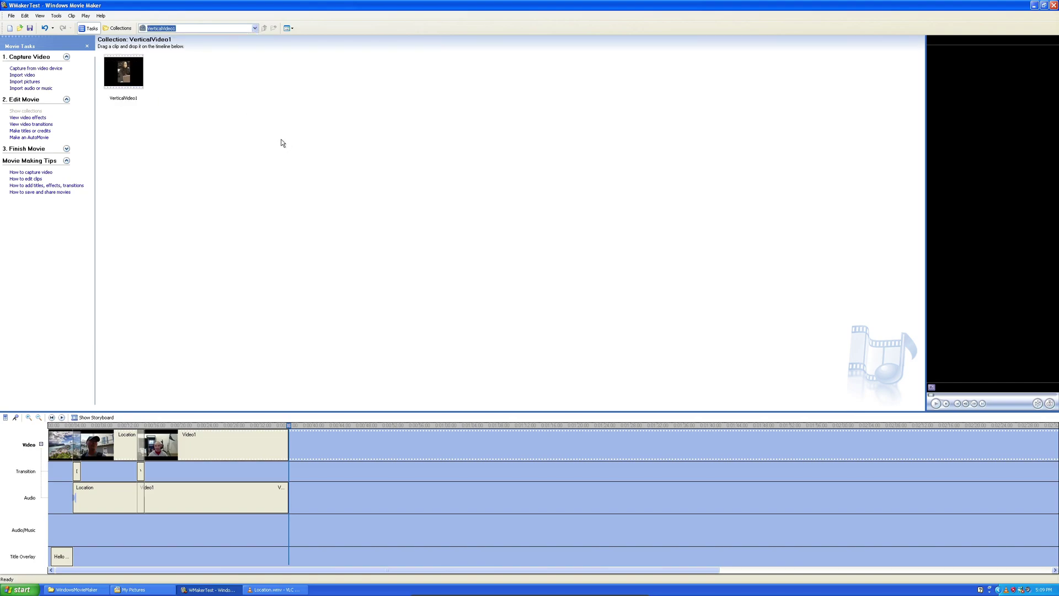
click(137, 90)
drag(132, 83, 337, 450)
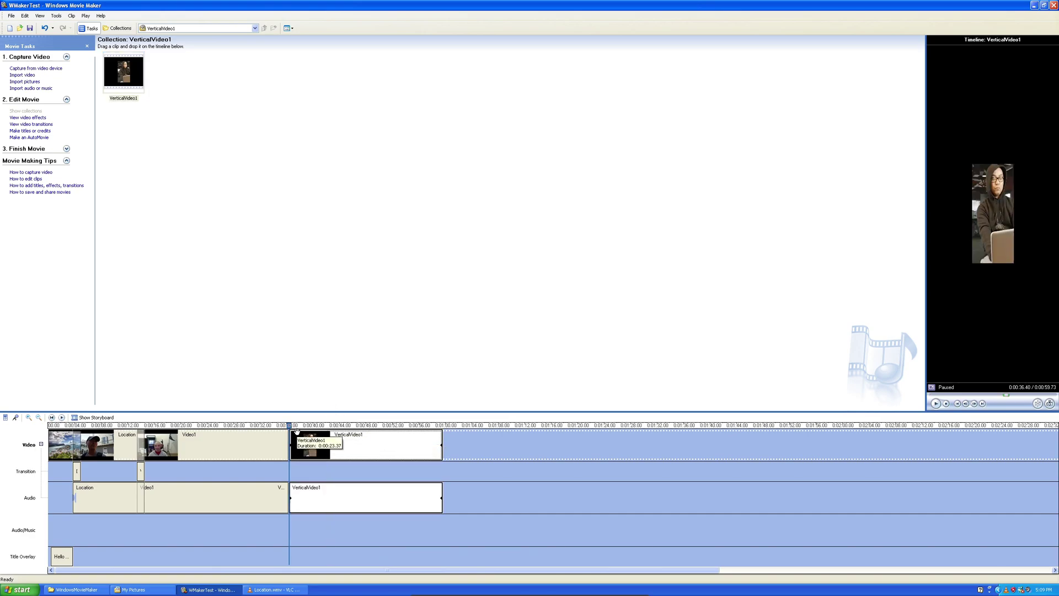
click(26, 125)
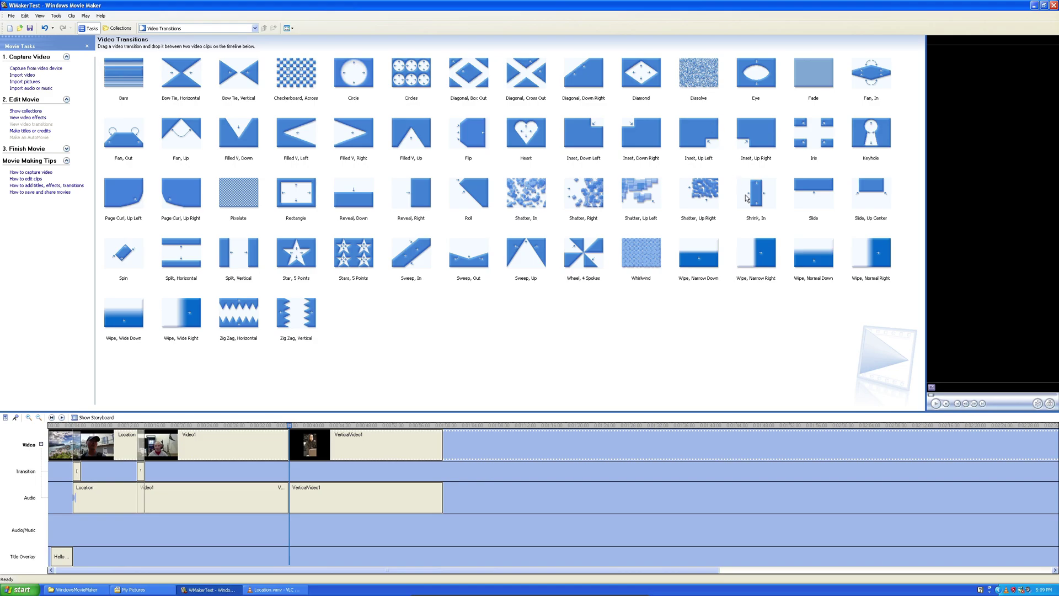
Insert a Shatter, In transition between Video1 and VerticalVideo1, making the movie 0:00:58.47
click(528, 197)
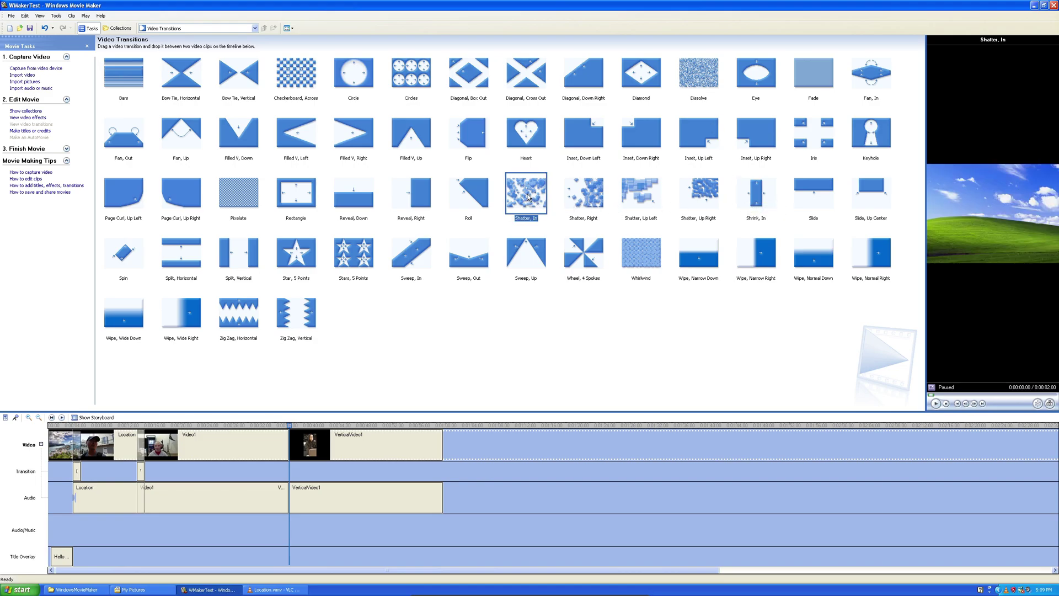
mouse_move(528, 196)
mouse_down()
mouse_move(318, 463)
mouse_move(301, 436)
mouse_up()
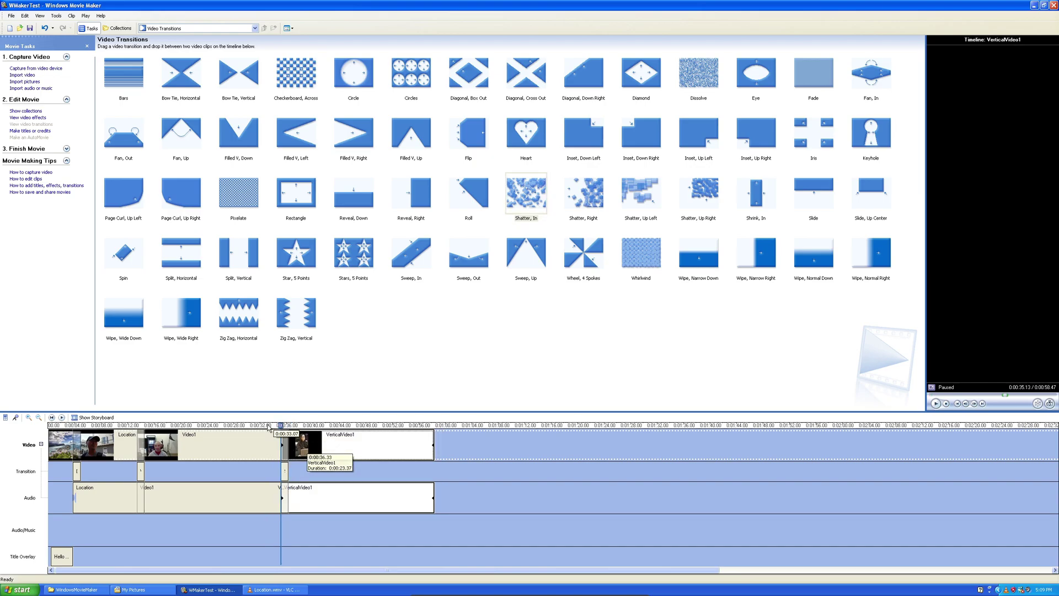
click(25, 111)
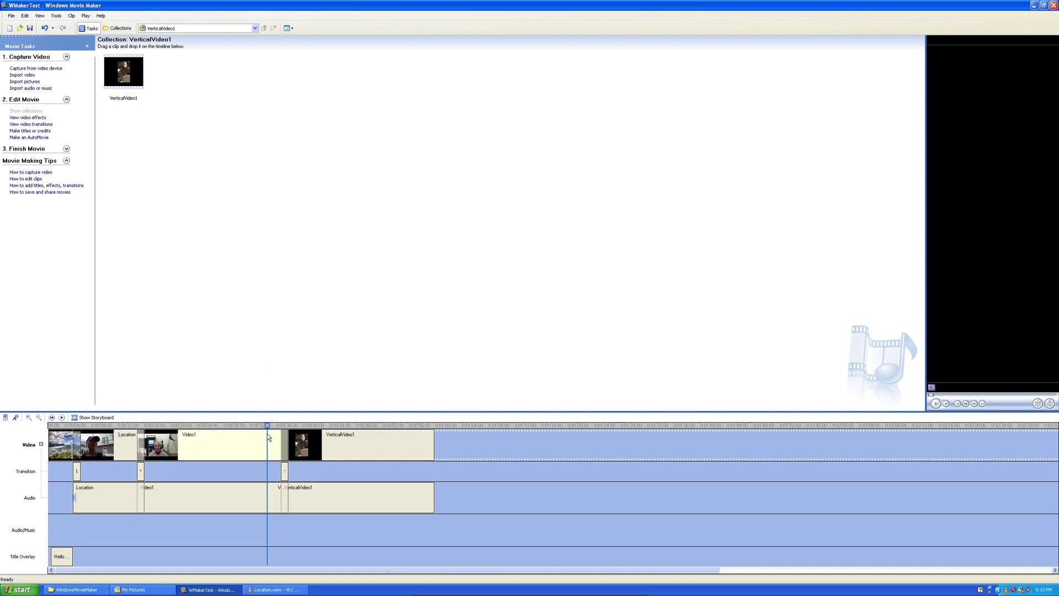
Play back the Shatter, In transition, then trim VerticalVideo1 to end near 50 seconds (movie 0:00:50.80)
click(61, 417)
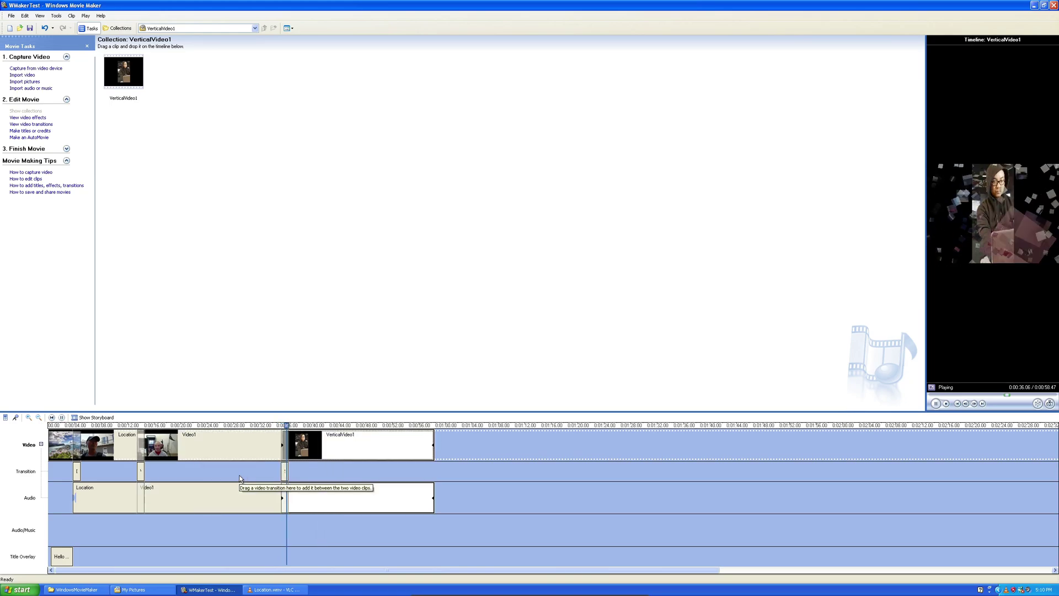
key(space)
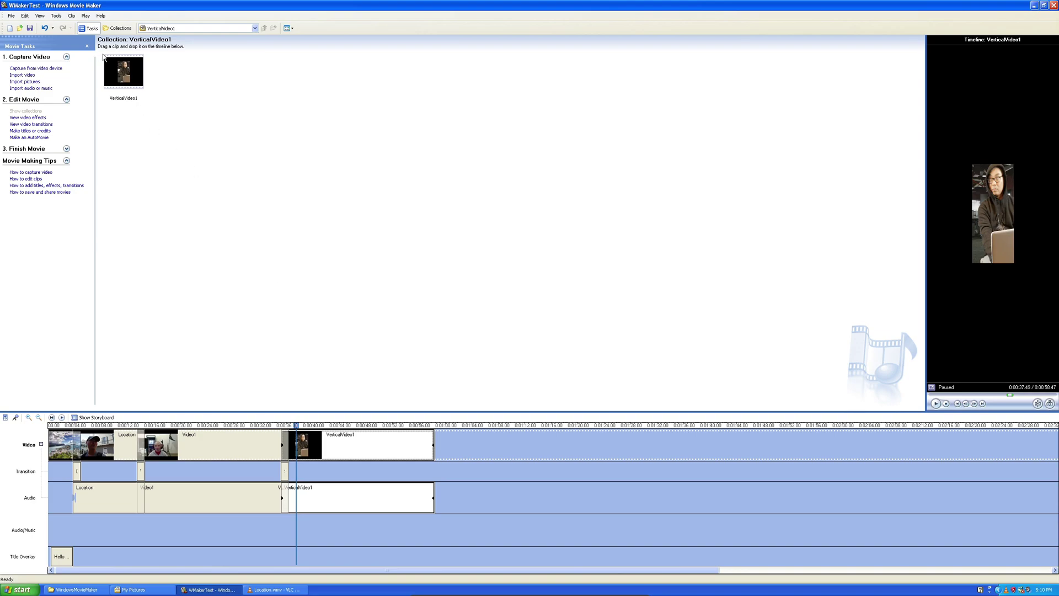
click(387, 448)
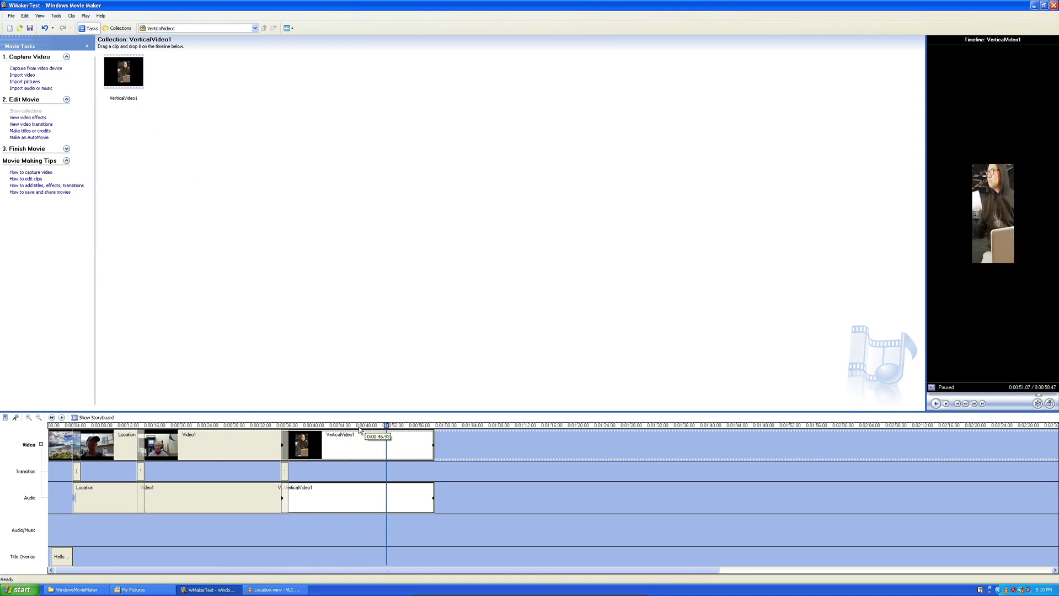
click(359, 431)
click(396, 431)
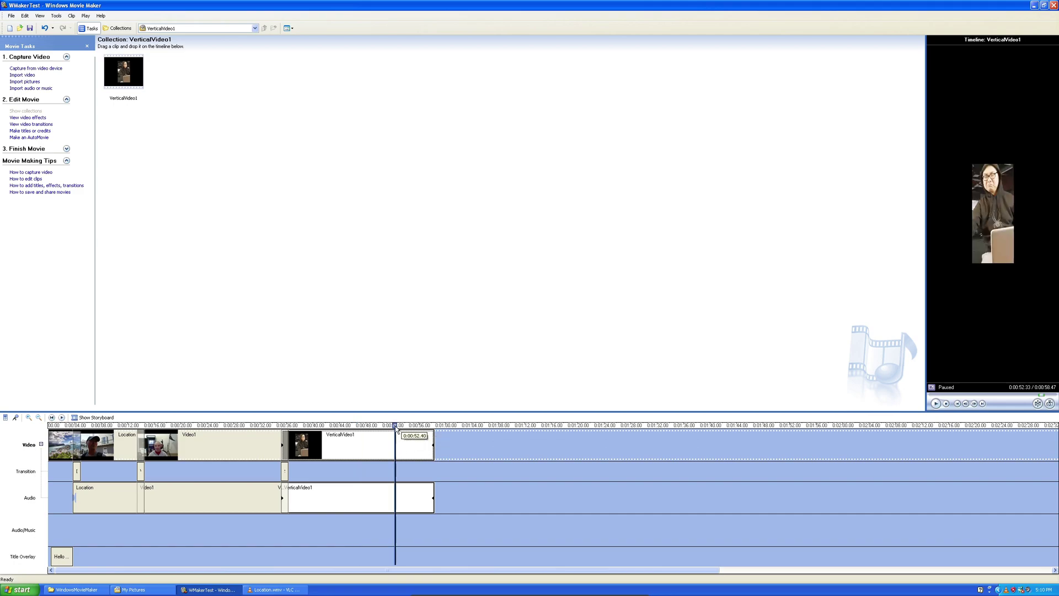
click(380, 431)
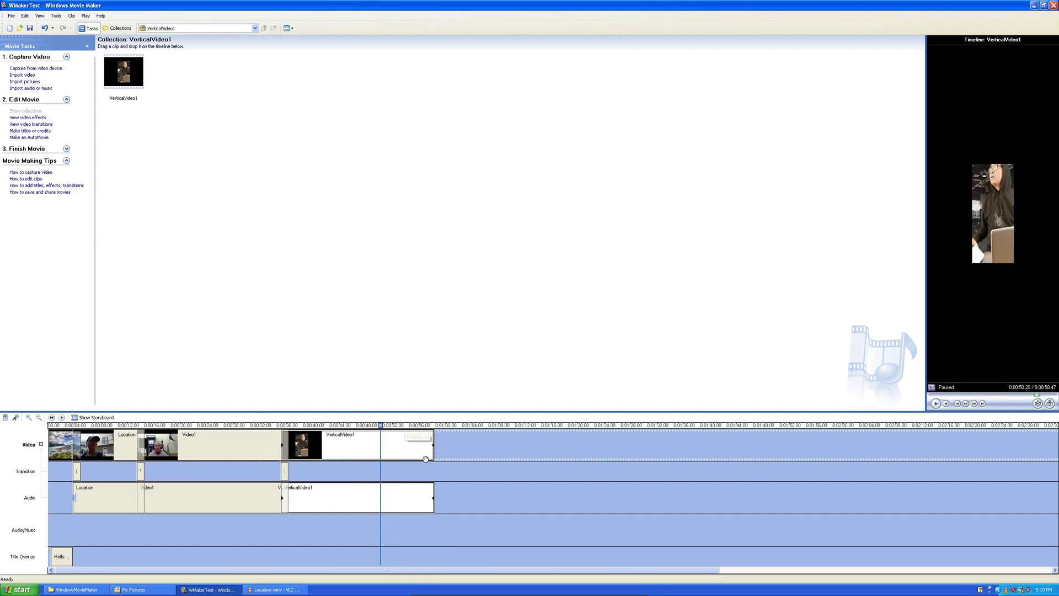
drag(431, 445, 384, 446)
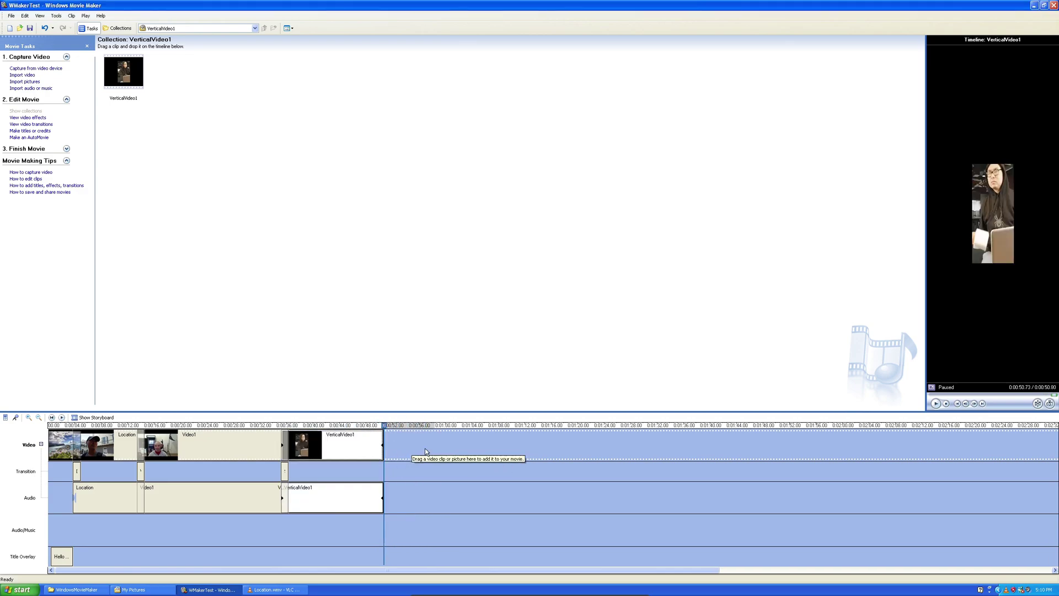
Add the Sunset picture from the Video1 (1) collection after VerticalVideo1, making the movie 0:00:55.80
click(254, 28)
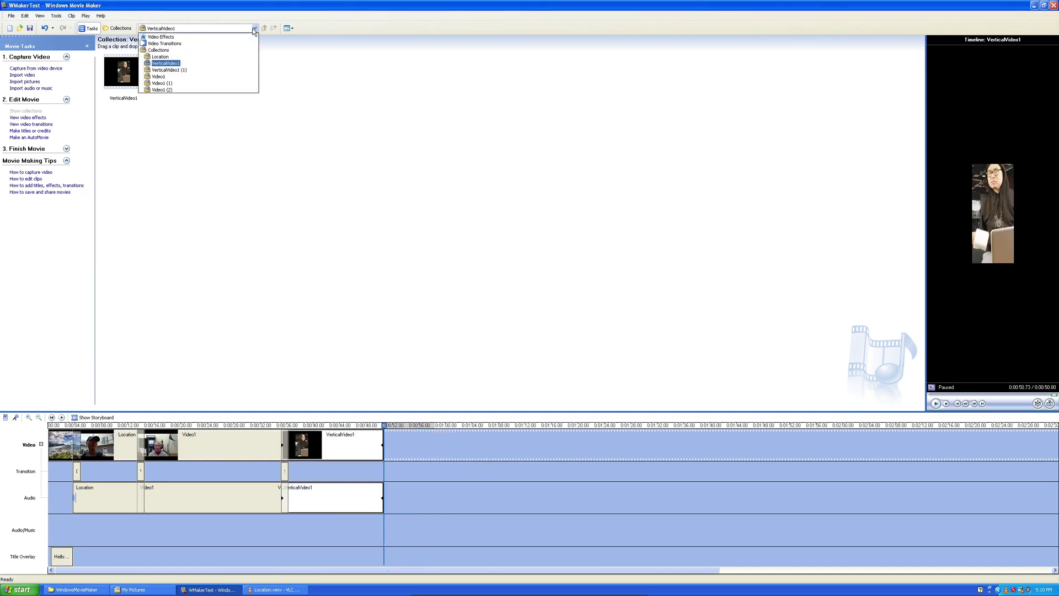
click(165, 77)
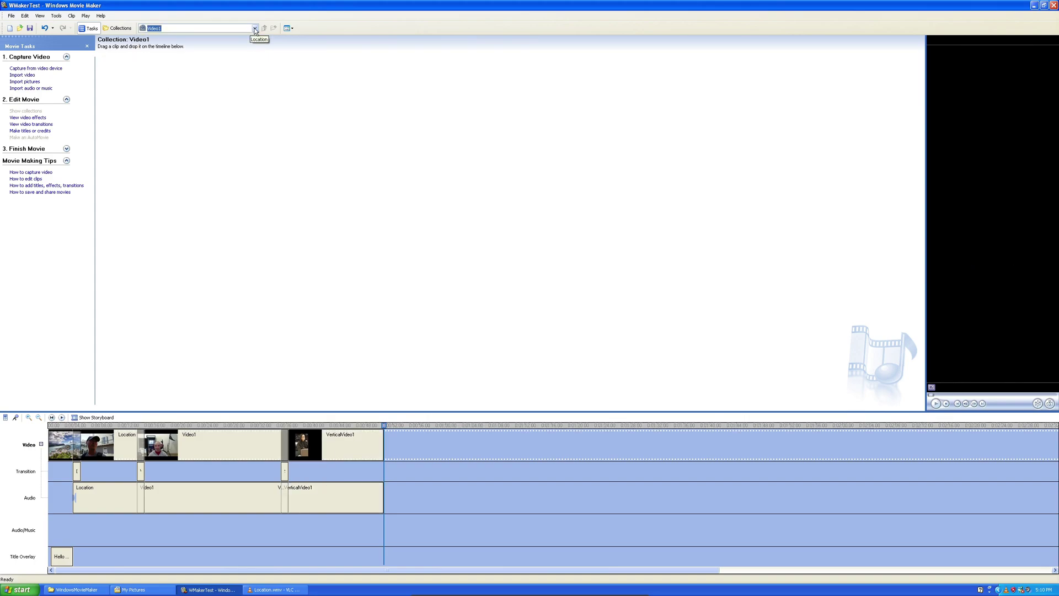
click(255, 28)
click(164, 83)
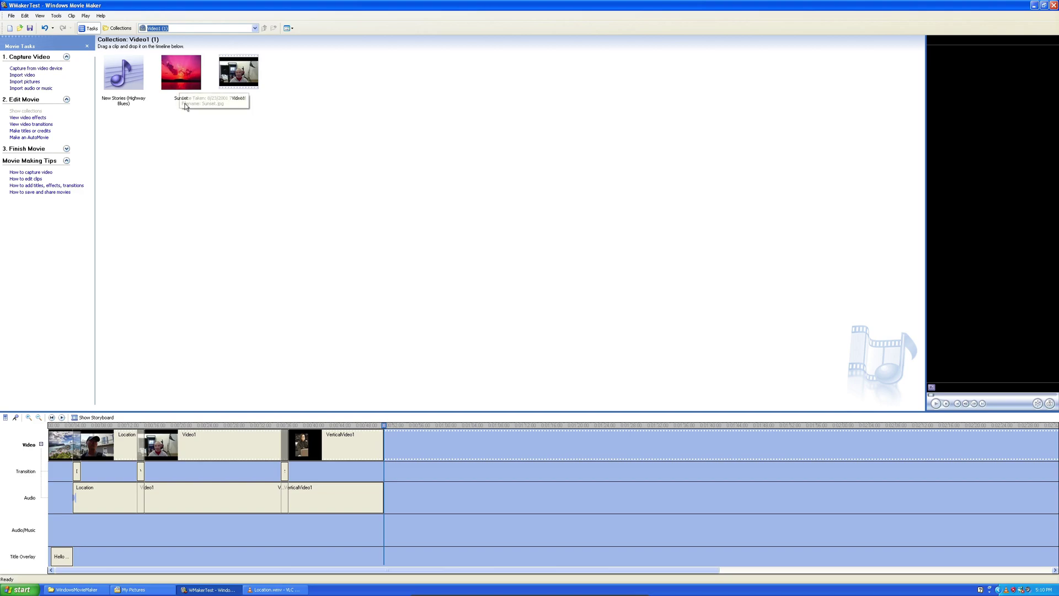
click(177, 81)
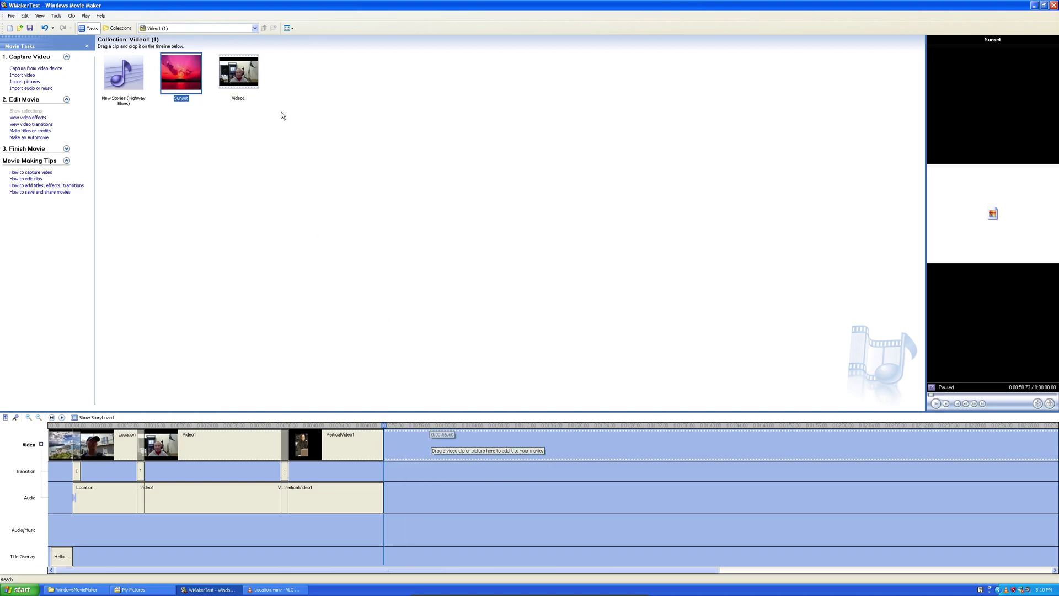
drag(180, 78, 404, 428)
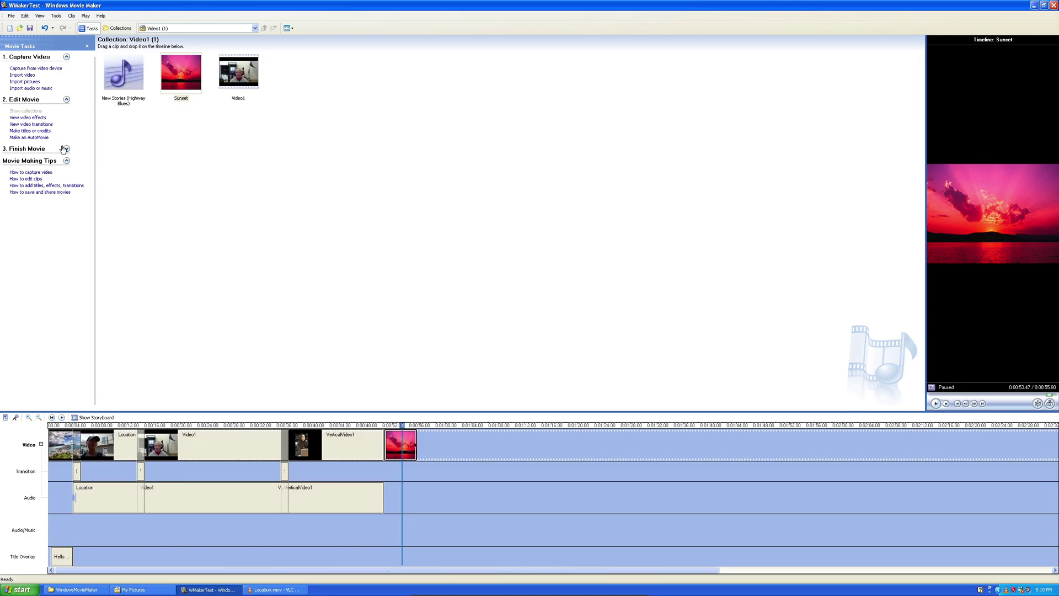
Start a title over the Sunset clip reading 'Bye Geeks!'
click(39, 132)
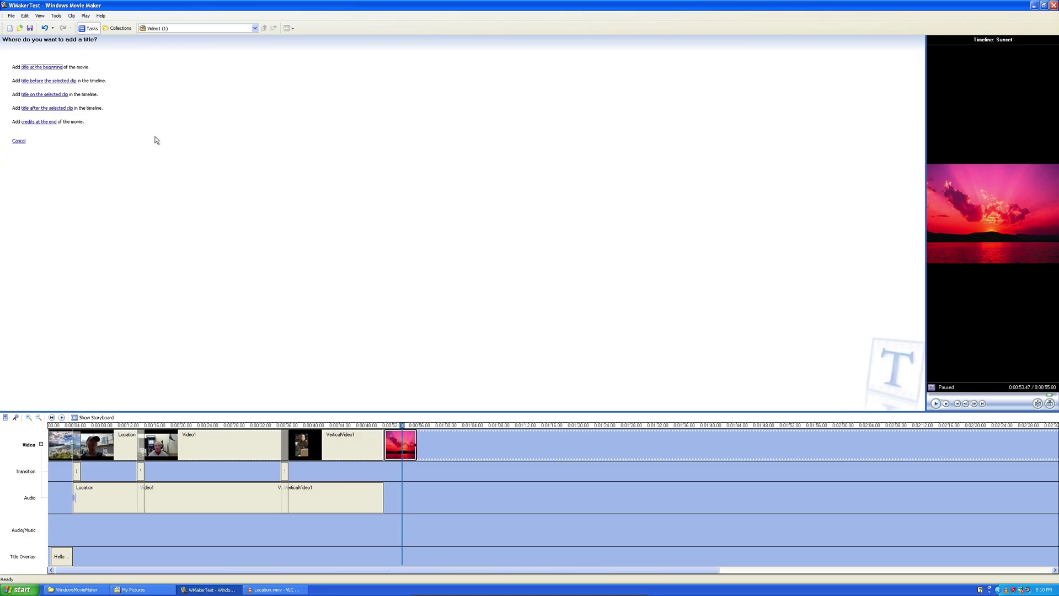
click(51, 96)
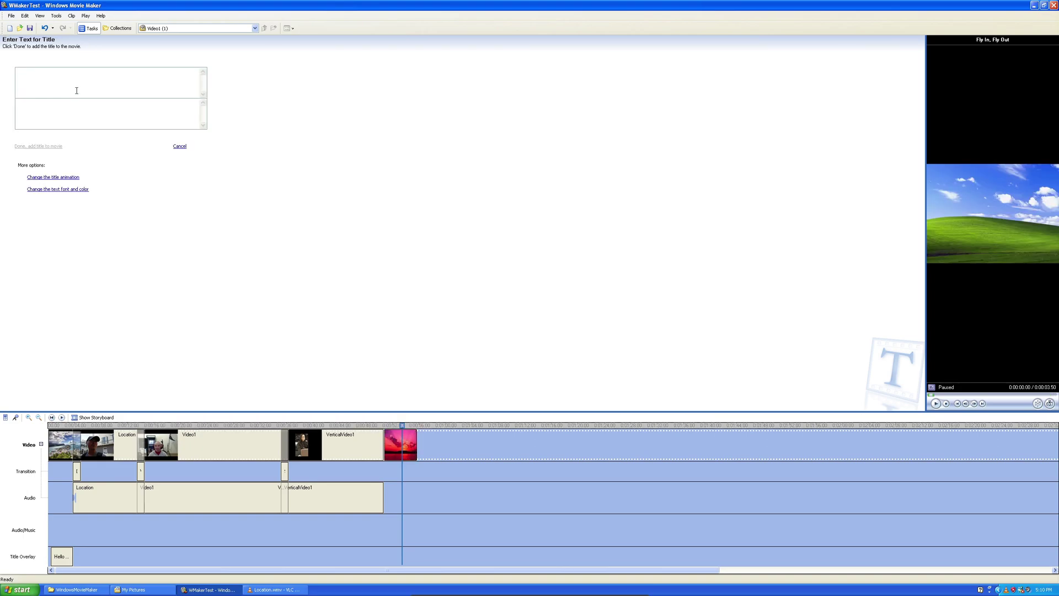
text(Bye Geeks!)
Give the title the Exploding Outline animation and bring up its font choices
click(71, 178)
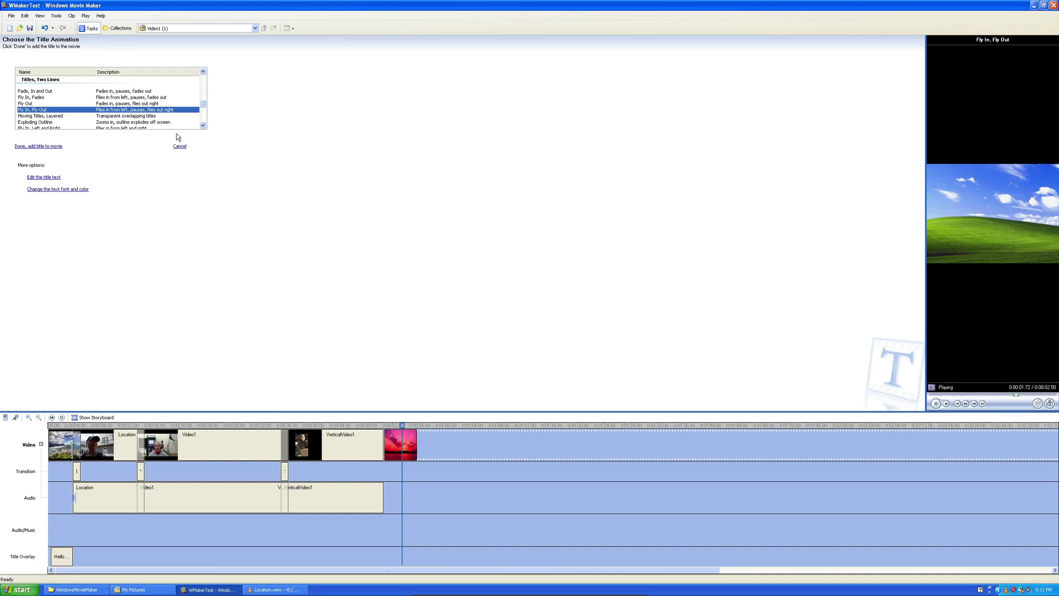
drag(203, 108, 203, 111)
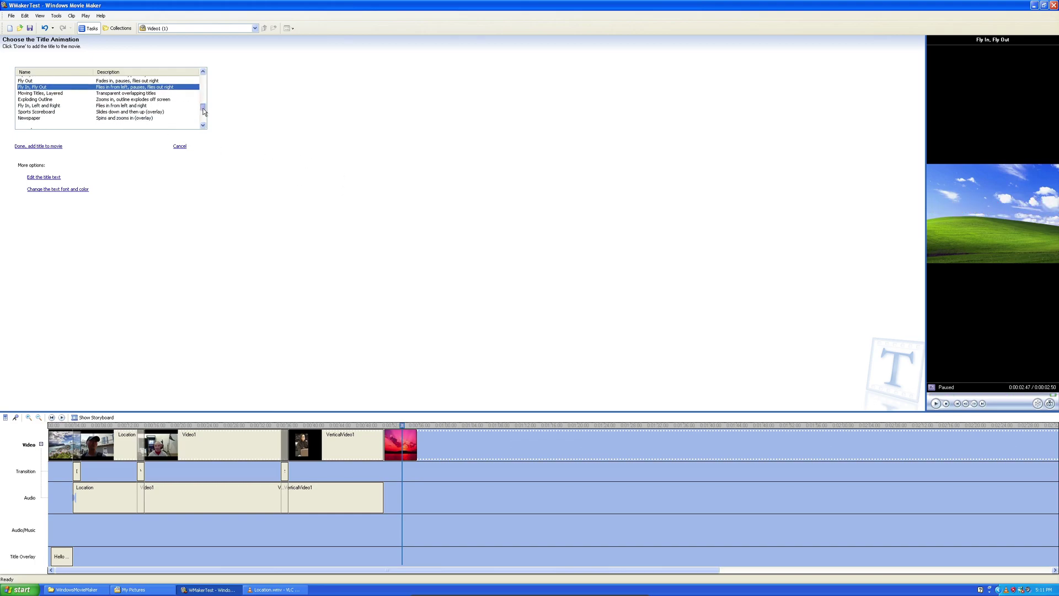
click(114, 100)
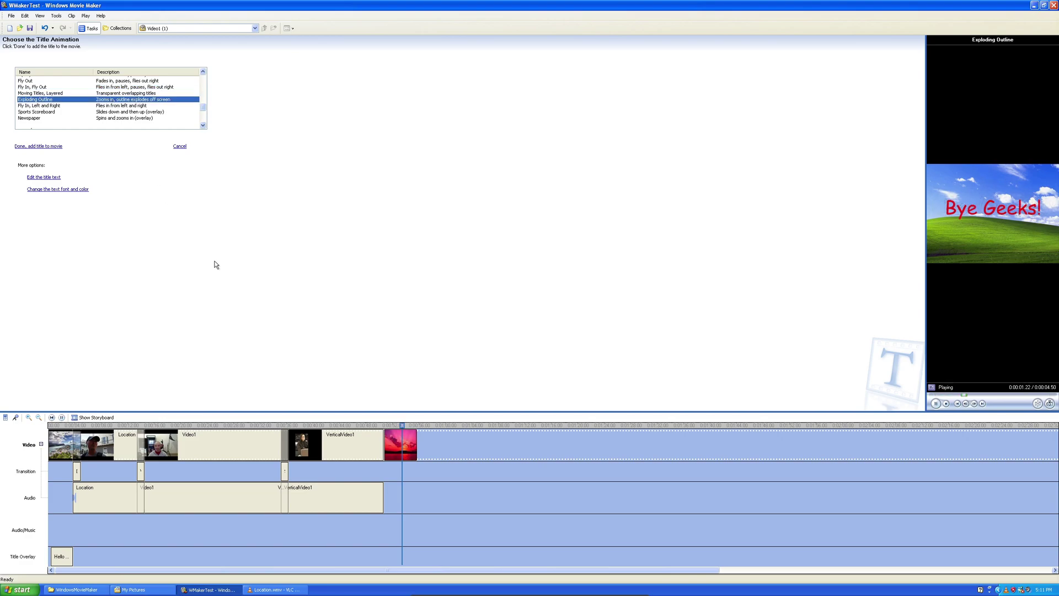
click(66, 190)
click(91, 78)
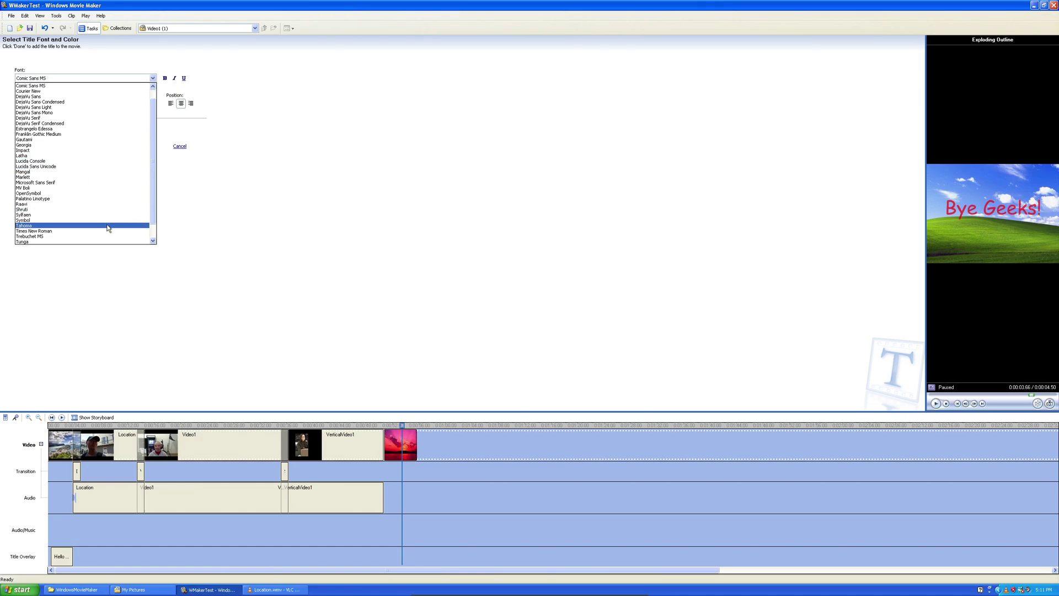
Set the title font to bold Microsoft Sans Serif
scroll(109, 229, up, 1)
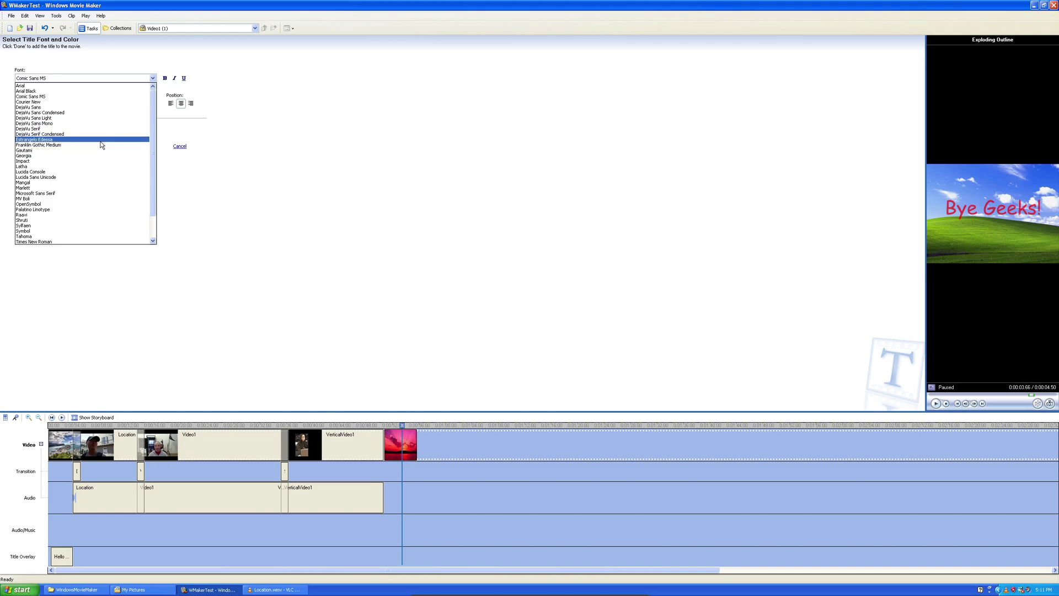
click(77, 102)
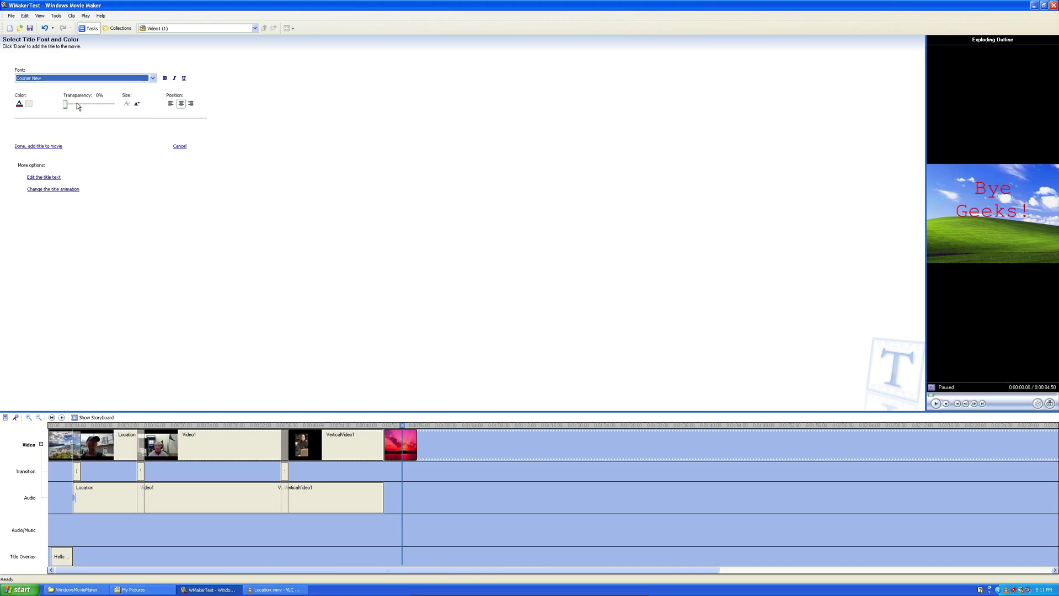
click(149, 82)
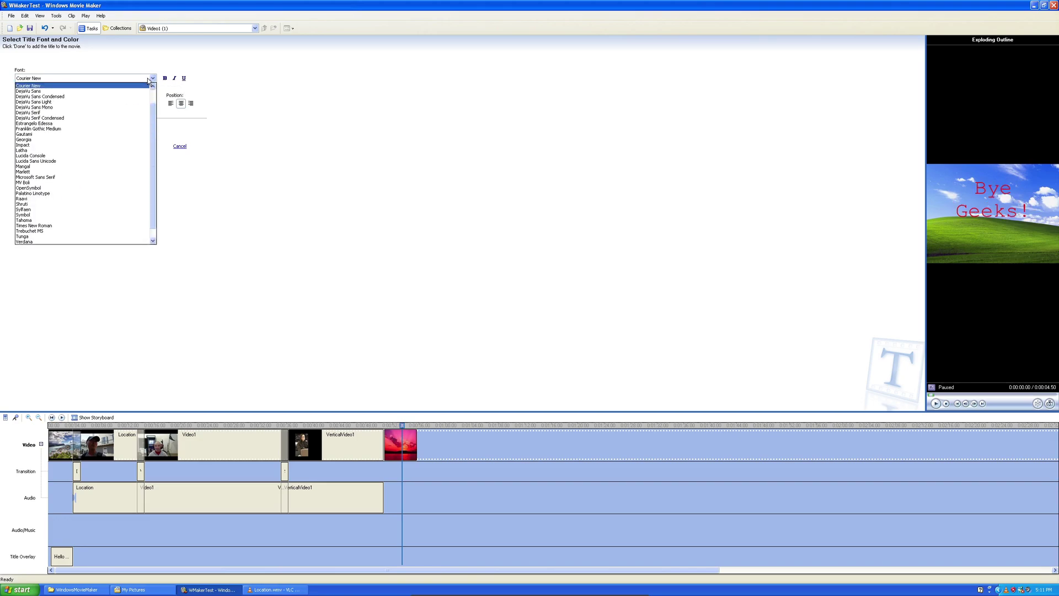
click(95, 178)
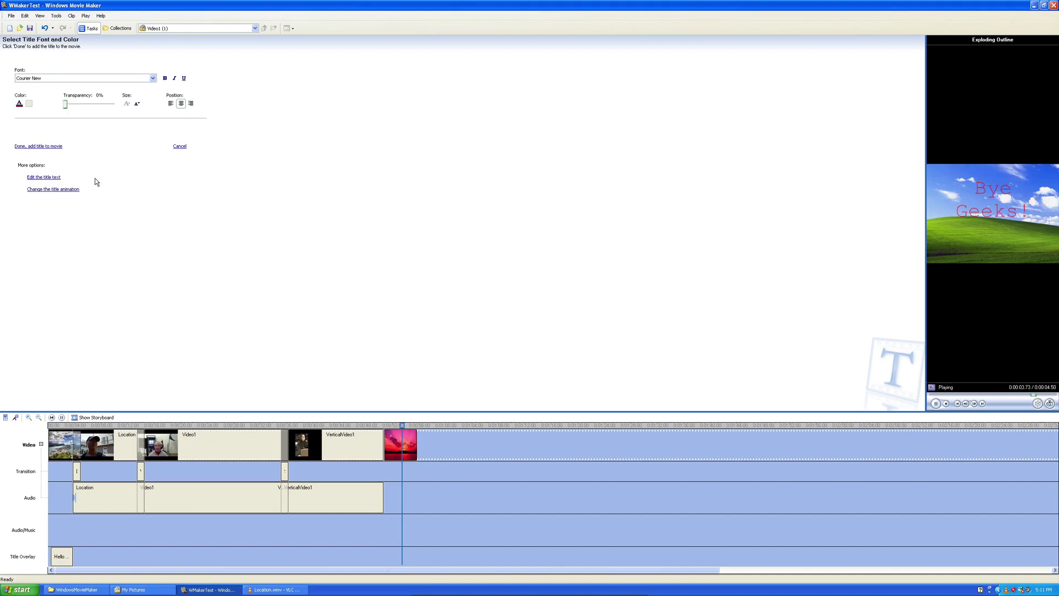
click(164, 80)
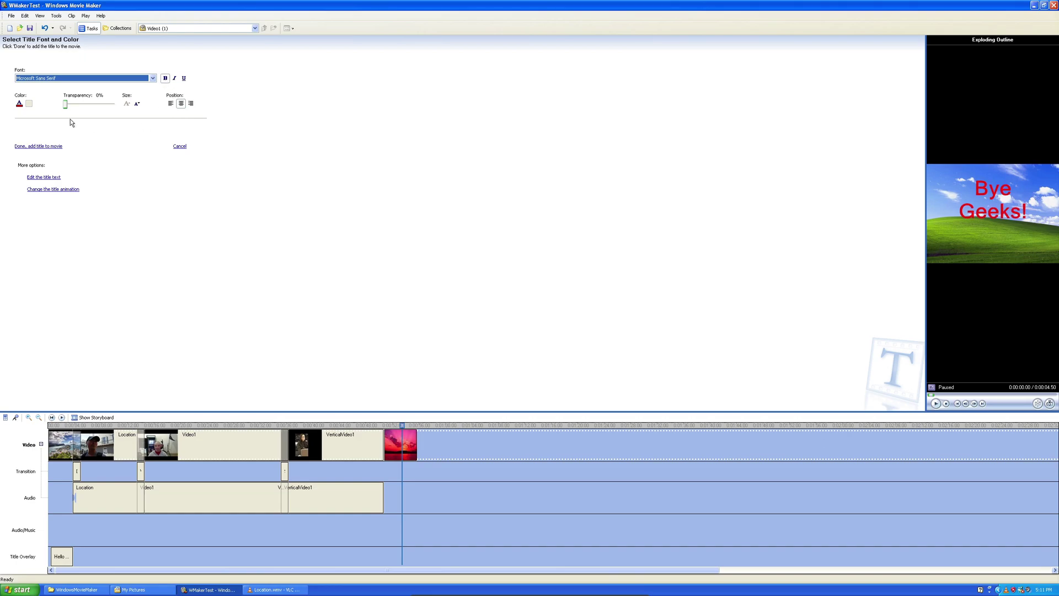
Colour the title text green and add Bye Geeks! to the title overlay track
click(19, 104)
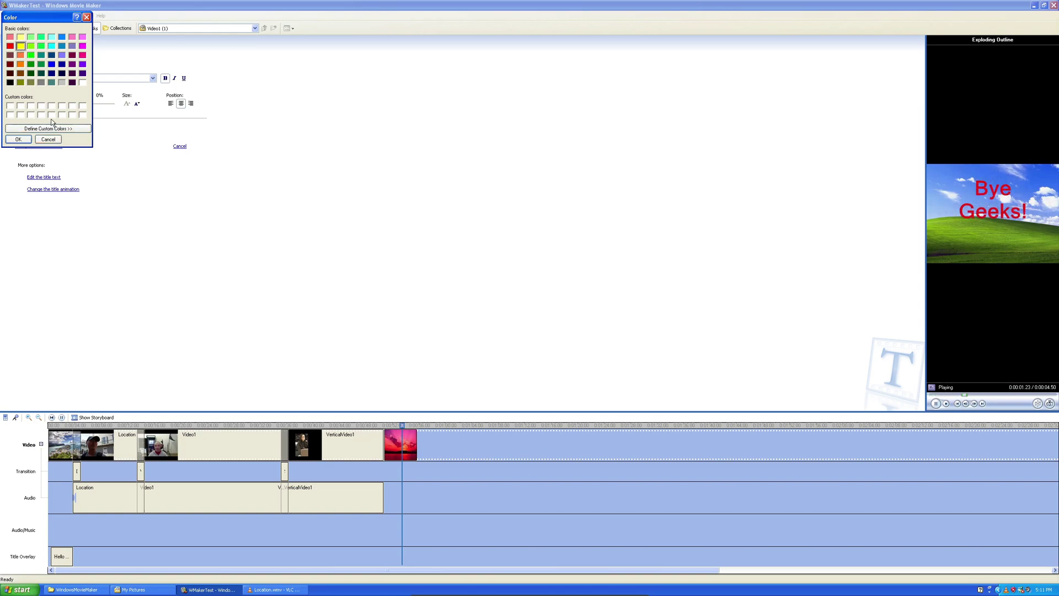
click(18, 139)
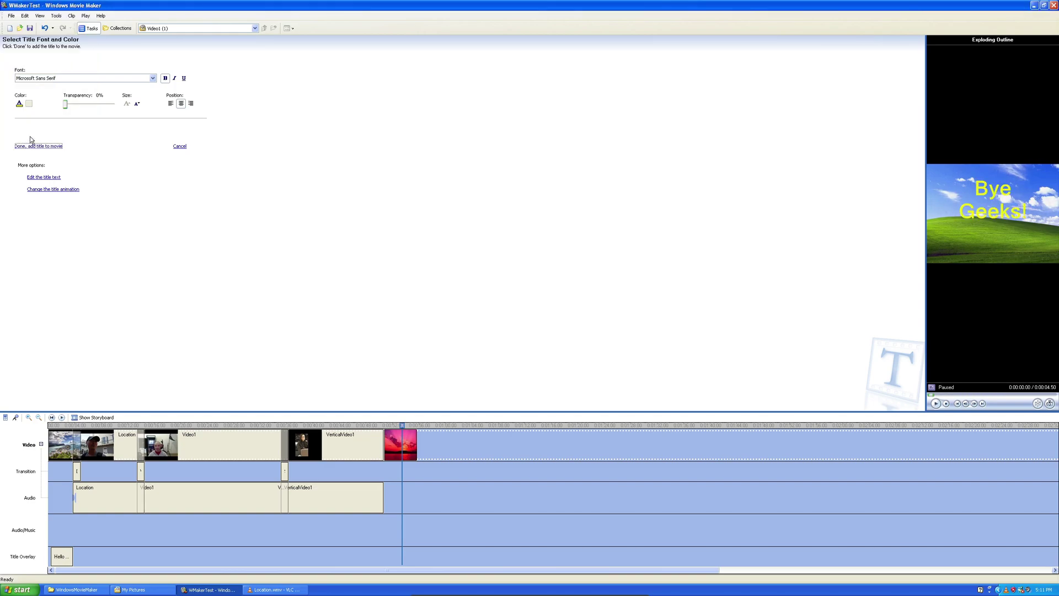
click(31, 107)
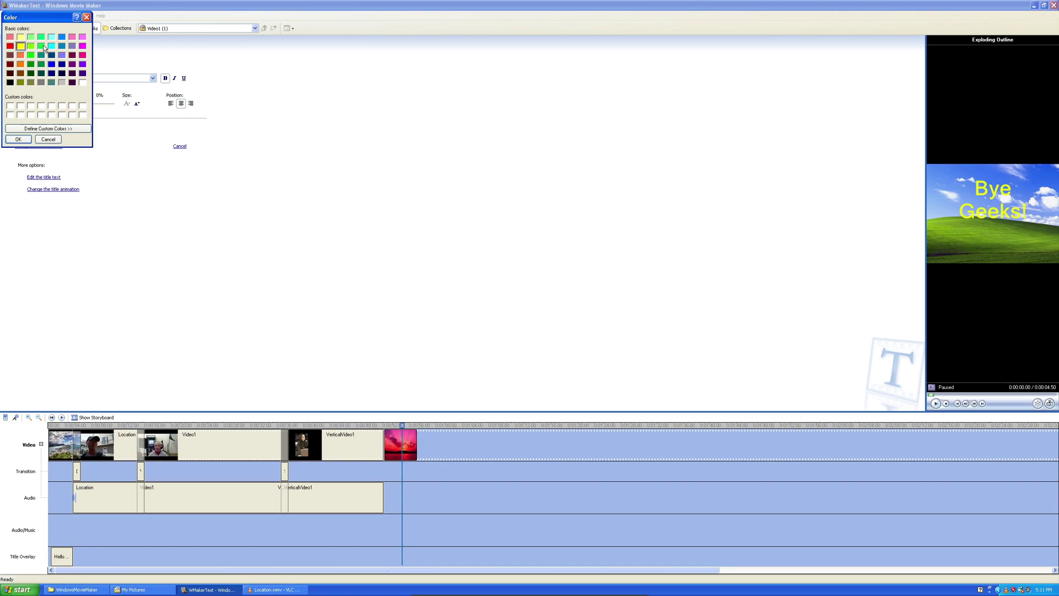
click(42, 46)
key(Return)
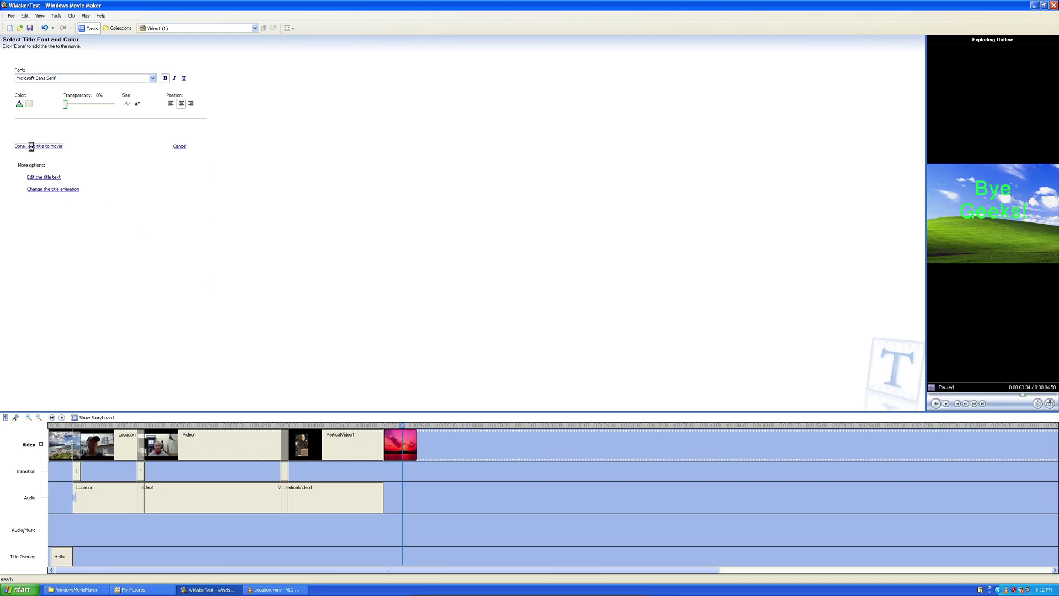
click(31, 146)
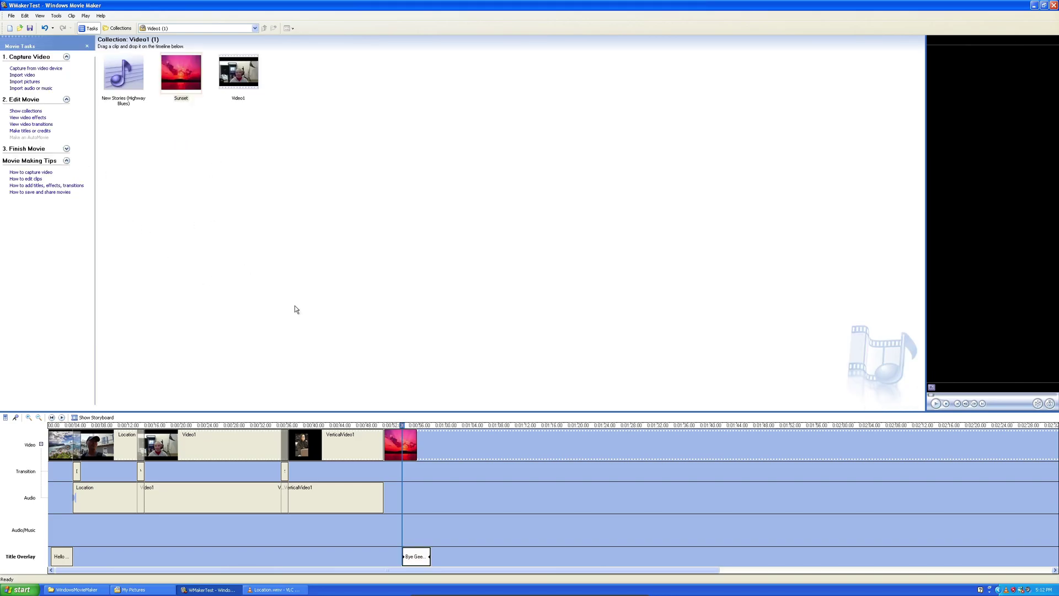
Play the ending from about 0:00:49 to check the title over Sunset
click(377, 425)
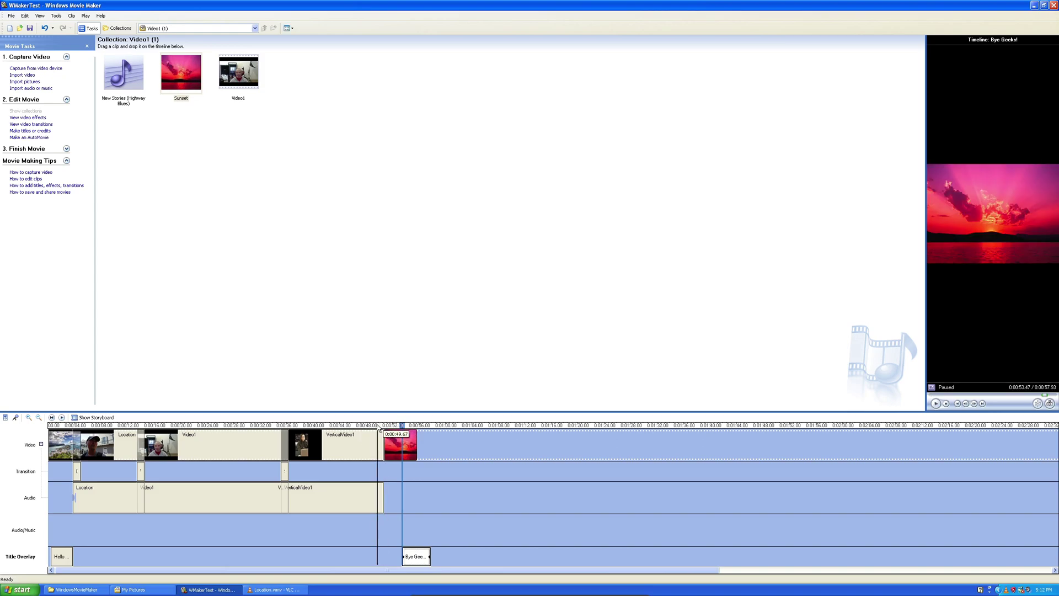
click(63, 418)
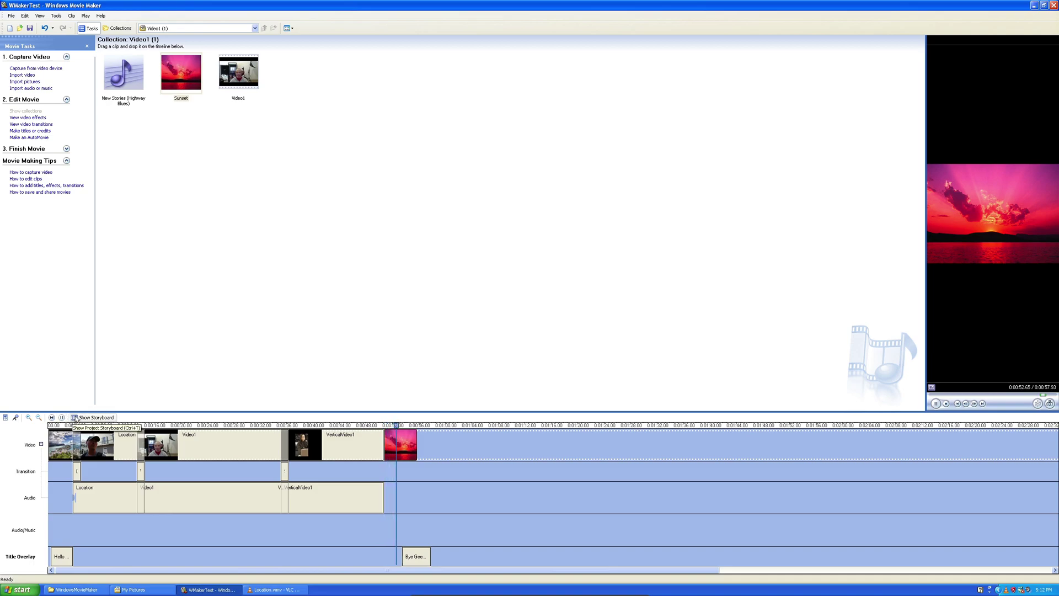
click(398, 446)
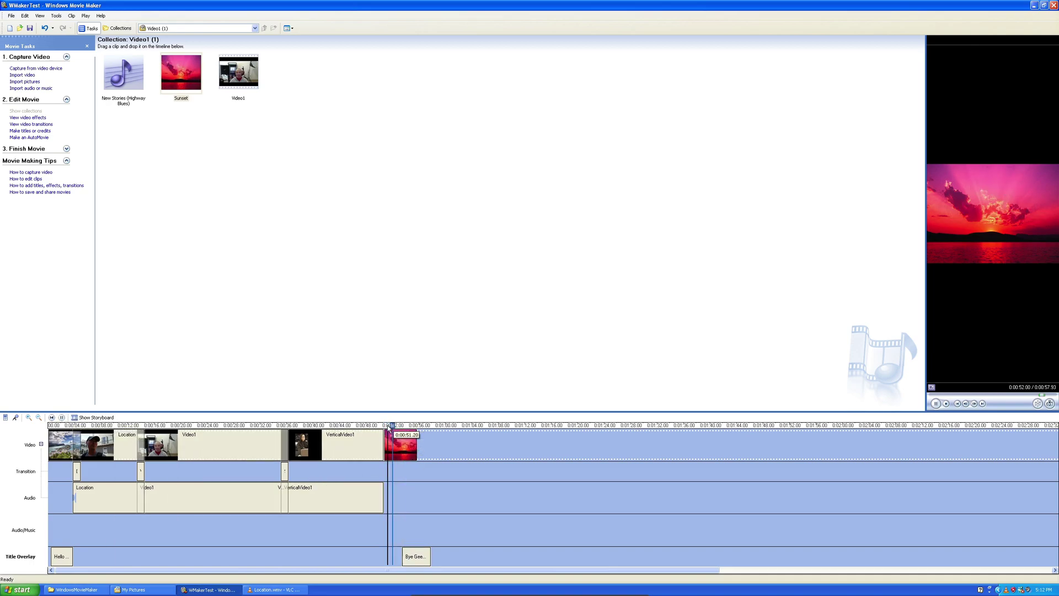
Move the Bye Geeks! title to start at 0:00:50.27 and replay it
click(419, 556)
drag(420, 564, 401, 560)
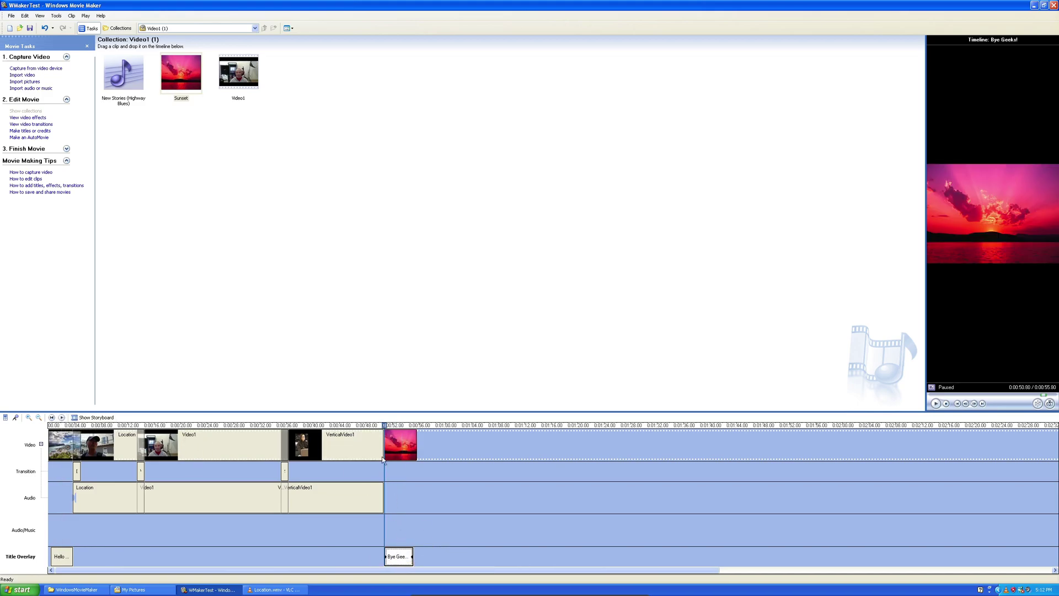
click(61, 418)
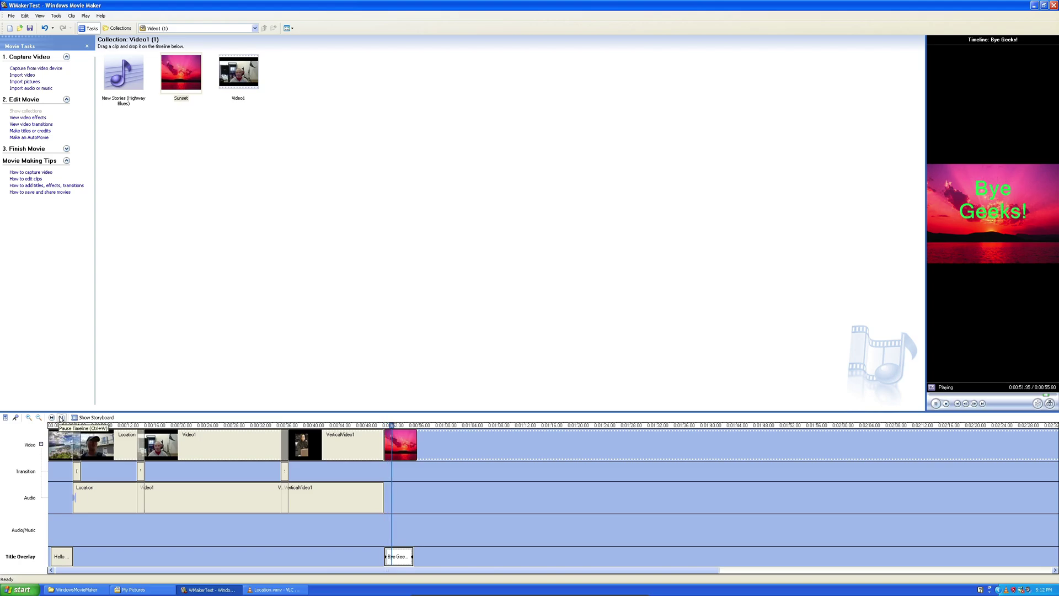
click(61, 417)
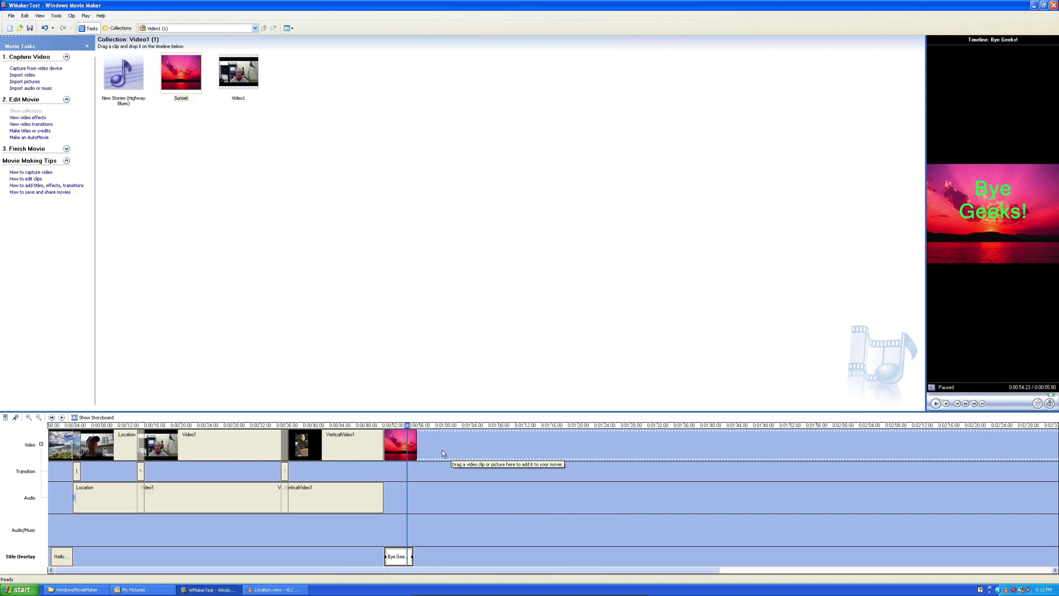
click(389, 433)
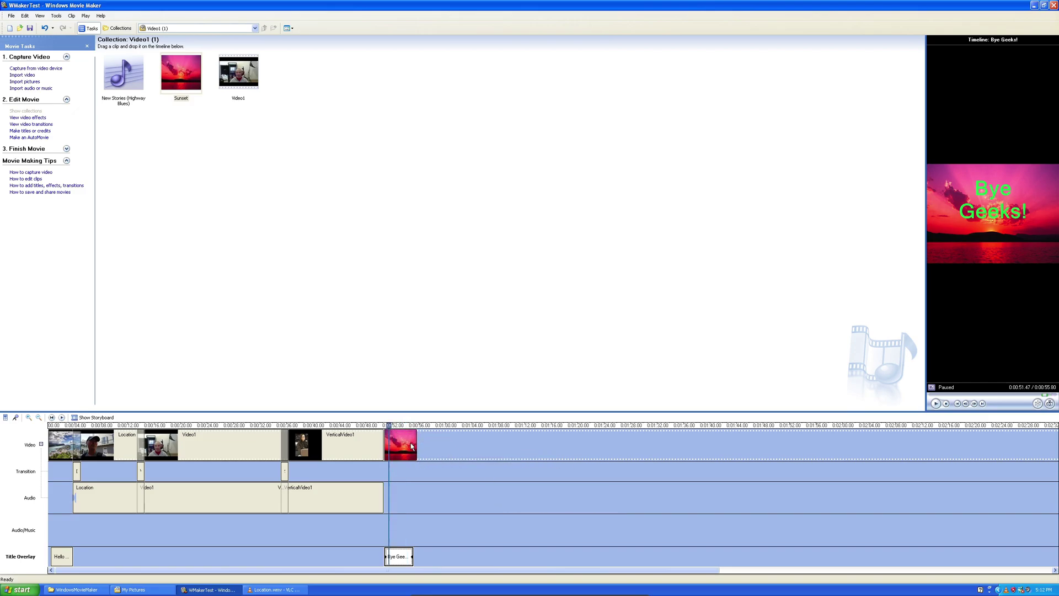
Apply the Film Age, Old effect to the Sunset image and play the ending
click(32, 118)
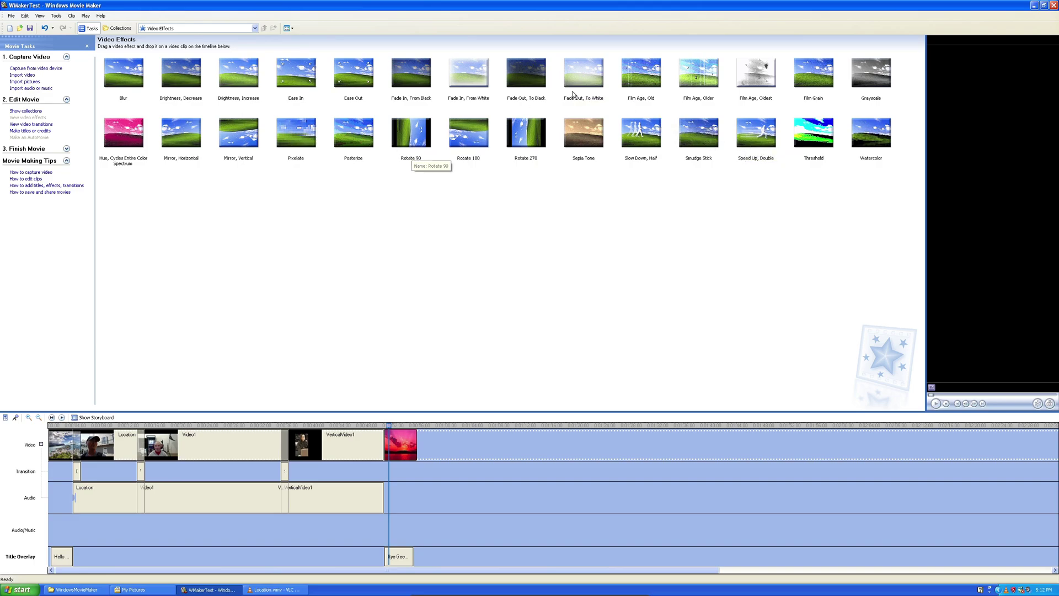
click(627, 74)
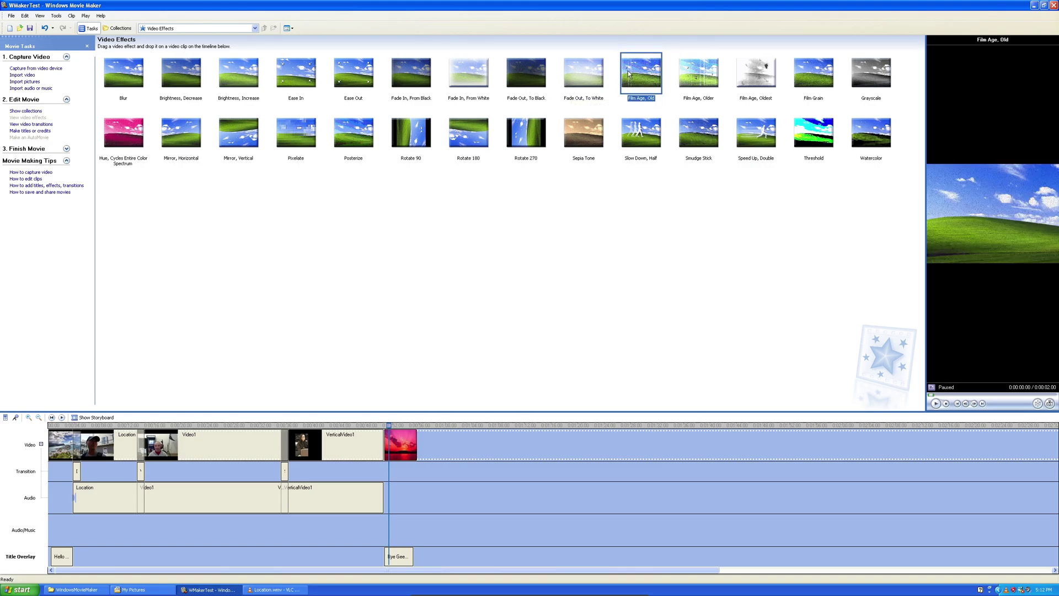
drag(628, 70, 431, 444)
click(378, 425)
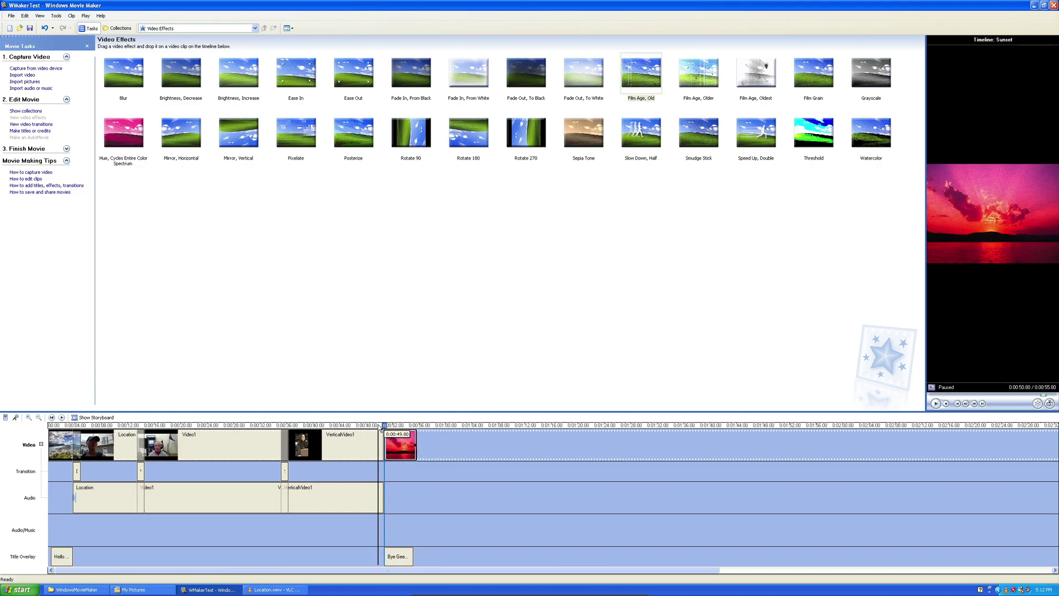
key(space)
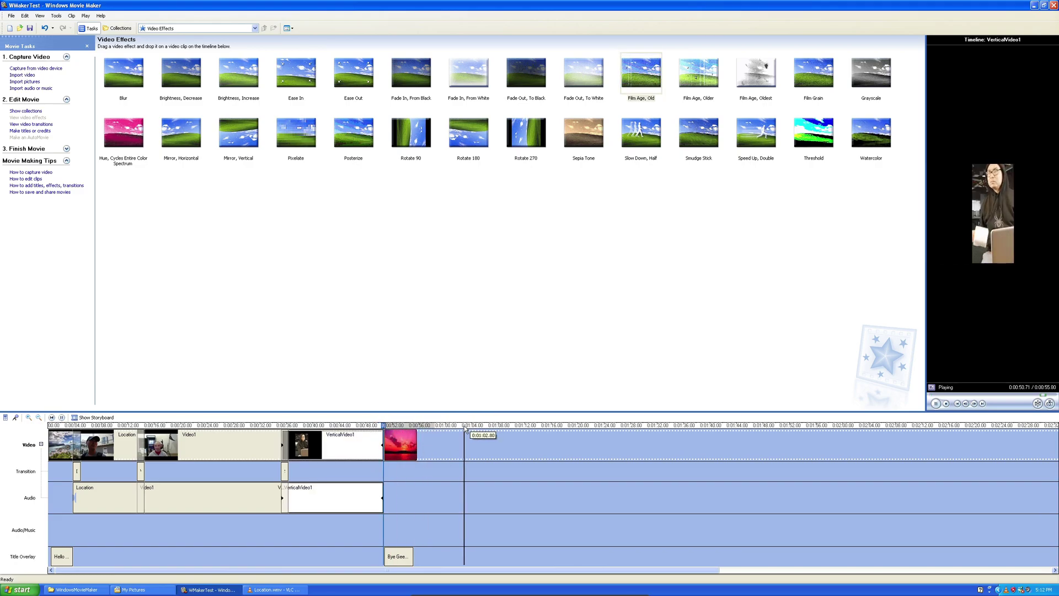
key(space)
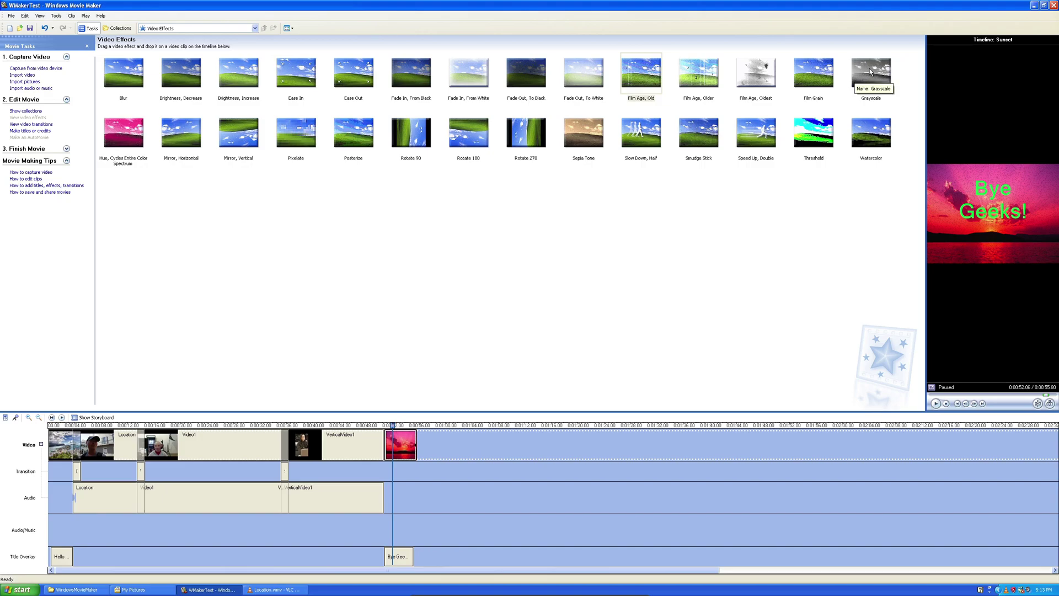
Add the Pixelate effect to Sunset and preview it behind the Bye Geeks! title
click(300, 78)
click(298, 136)
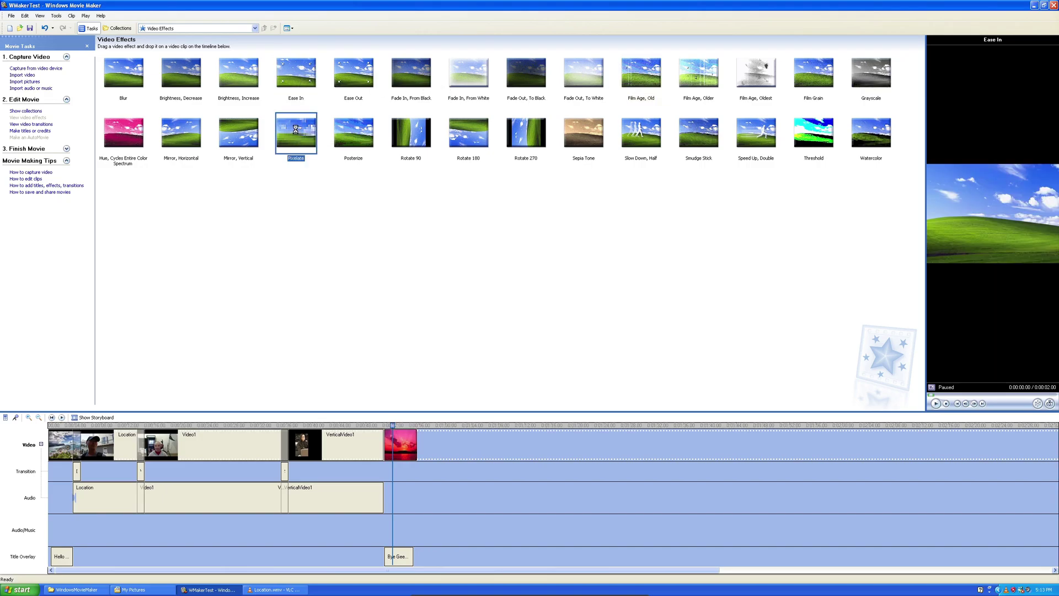
drag(297, 133, 398, 444)
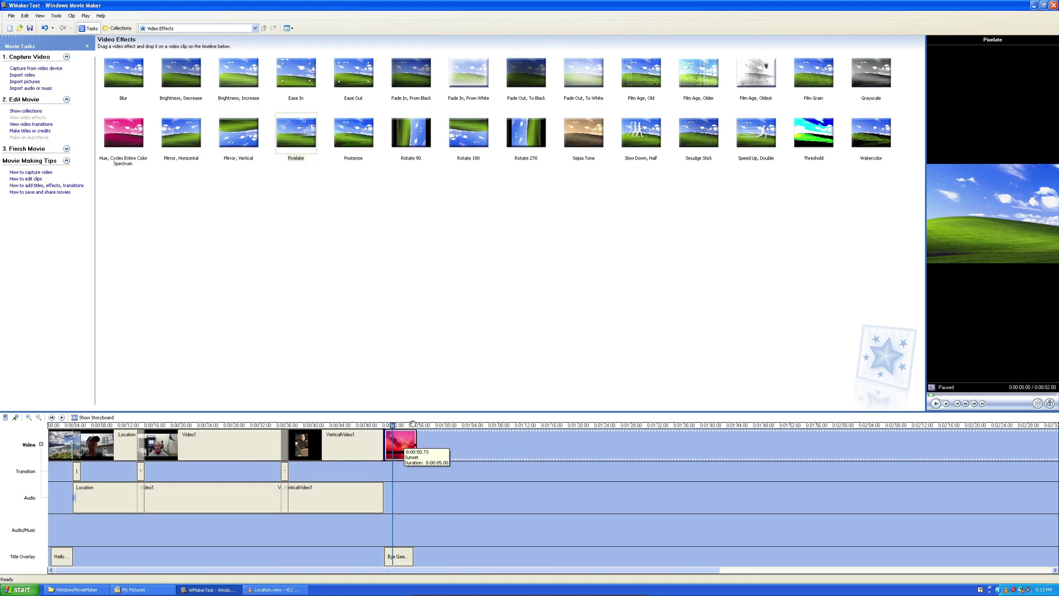
key(space)
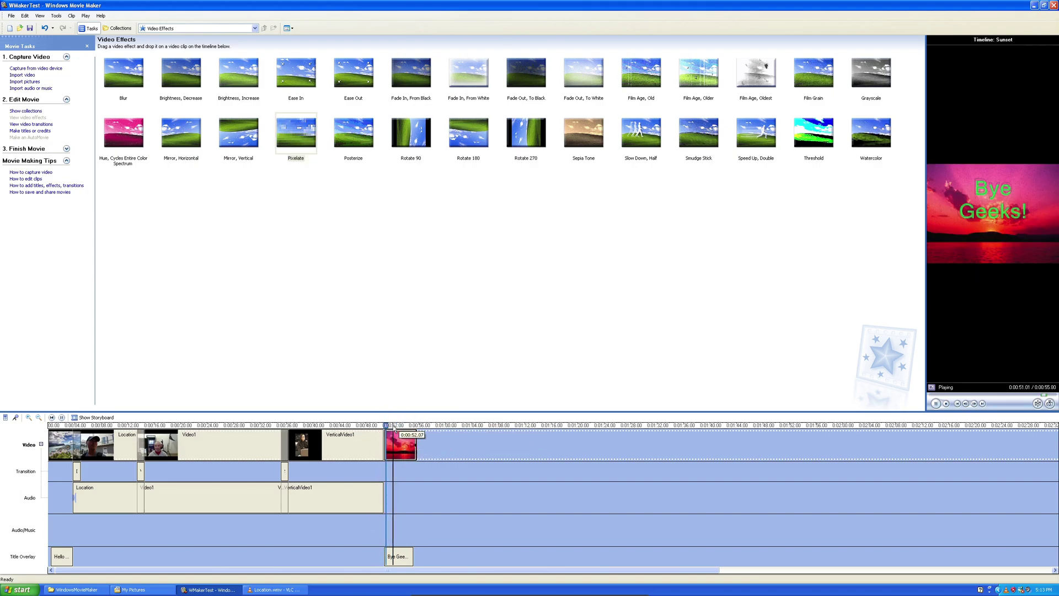
key(space)
drag(397, 426, 402, 430)
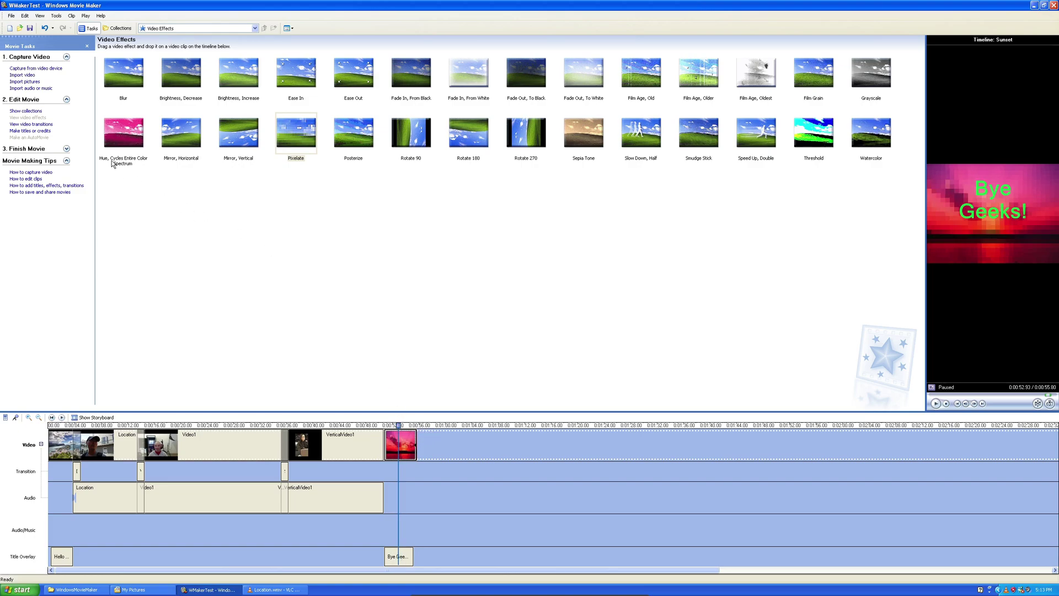
click(35, 111)
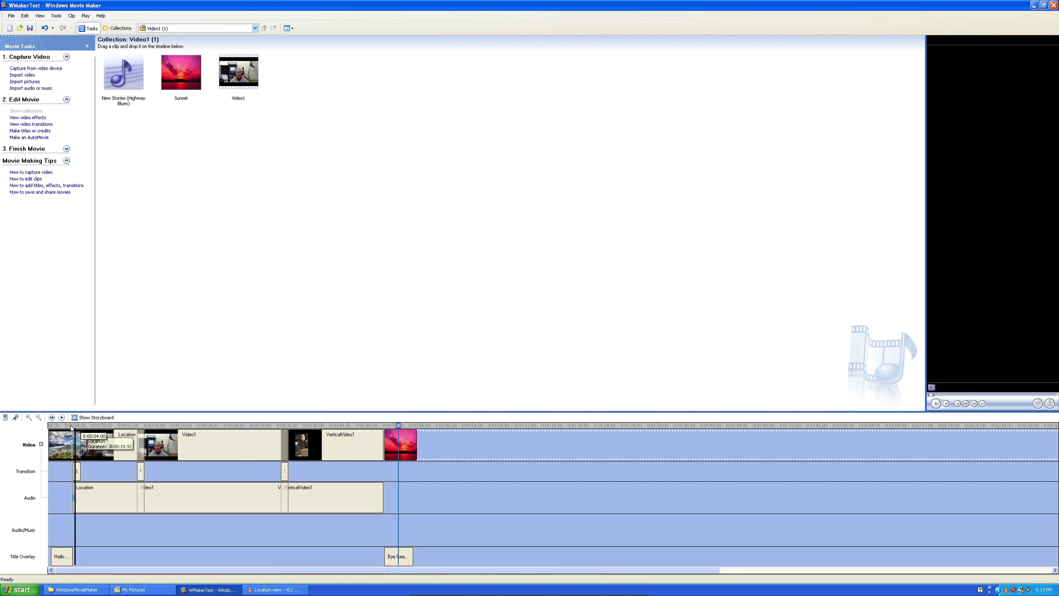
Rewind to 0:00, widen the preview monitor, and play the movie at Large (640x480) size
click(69, 426)
drag(42, 426, 45, 435)
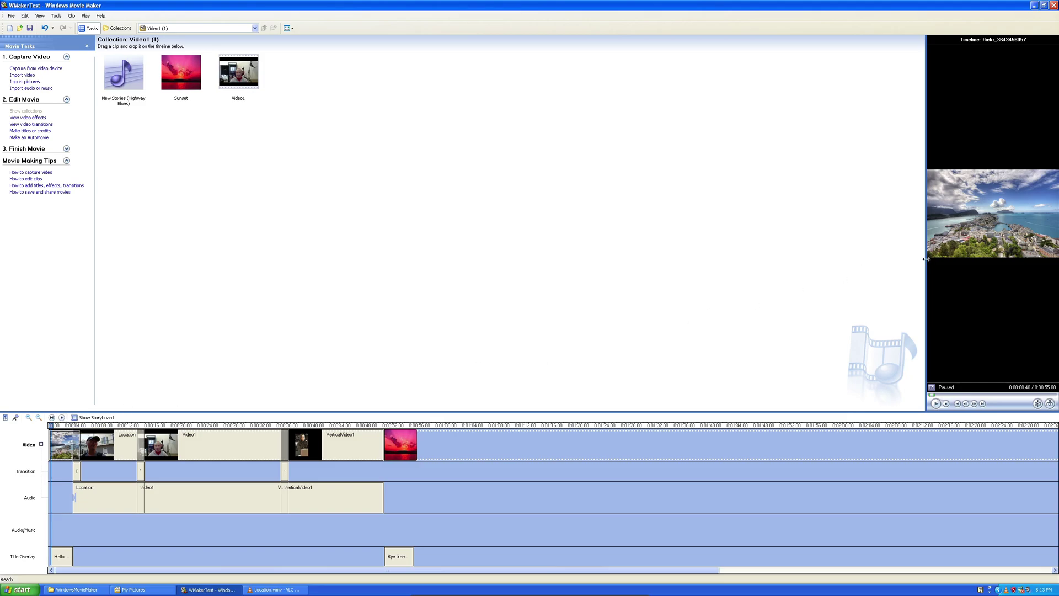
drag(926, 258, 615, 287)
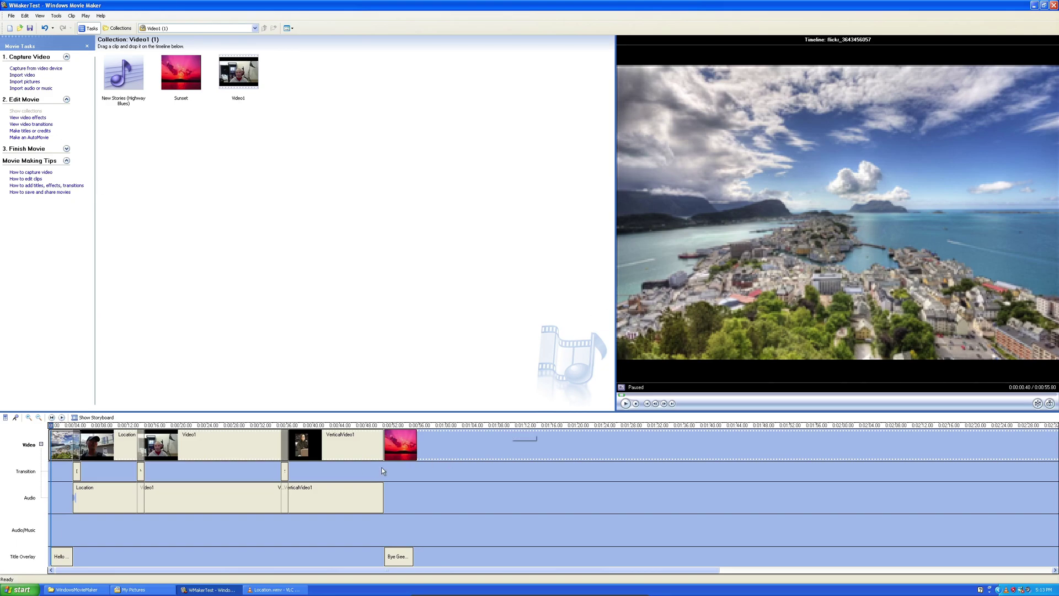
click(62, 418)
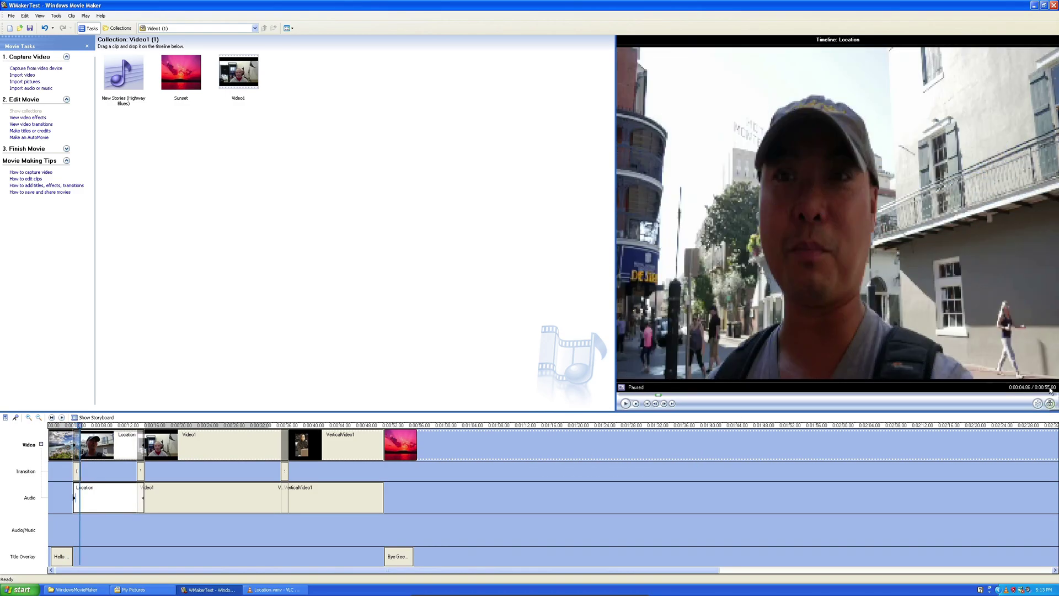
right_click(880, 286)
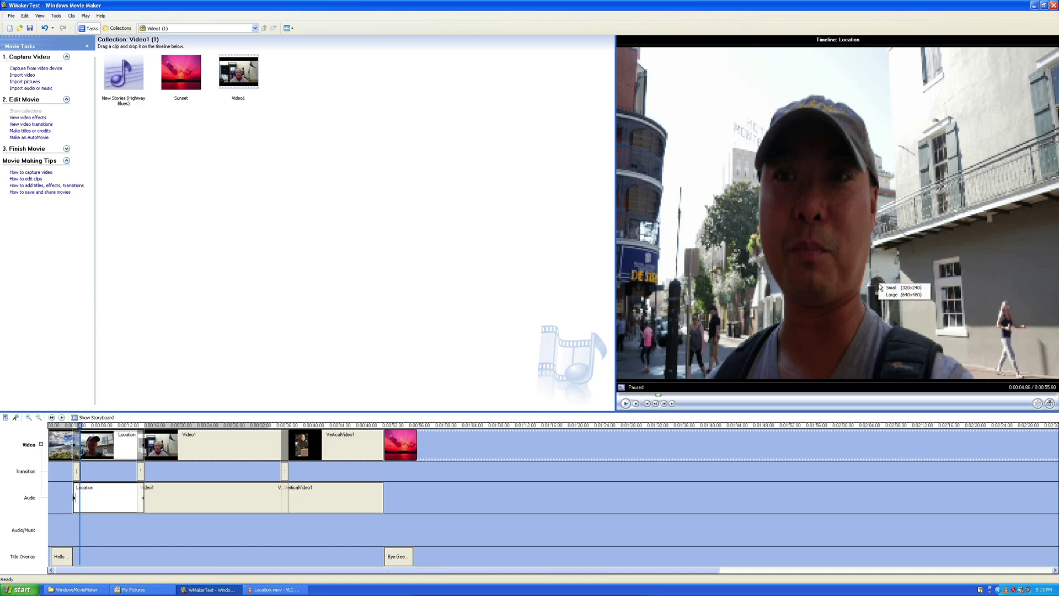
click(905, 295)
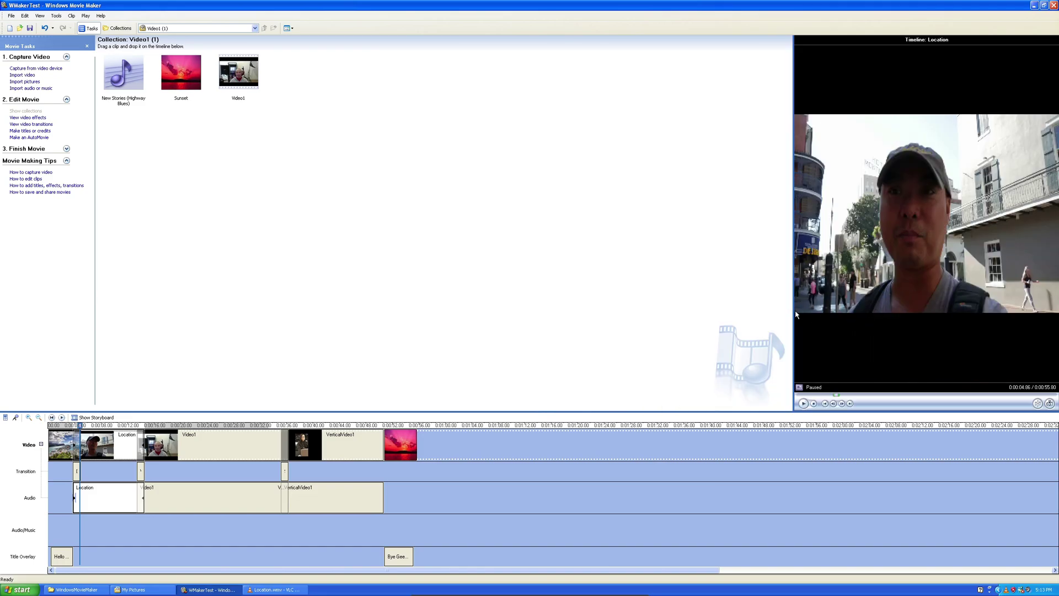
drag(792, 310, 587, 315)
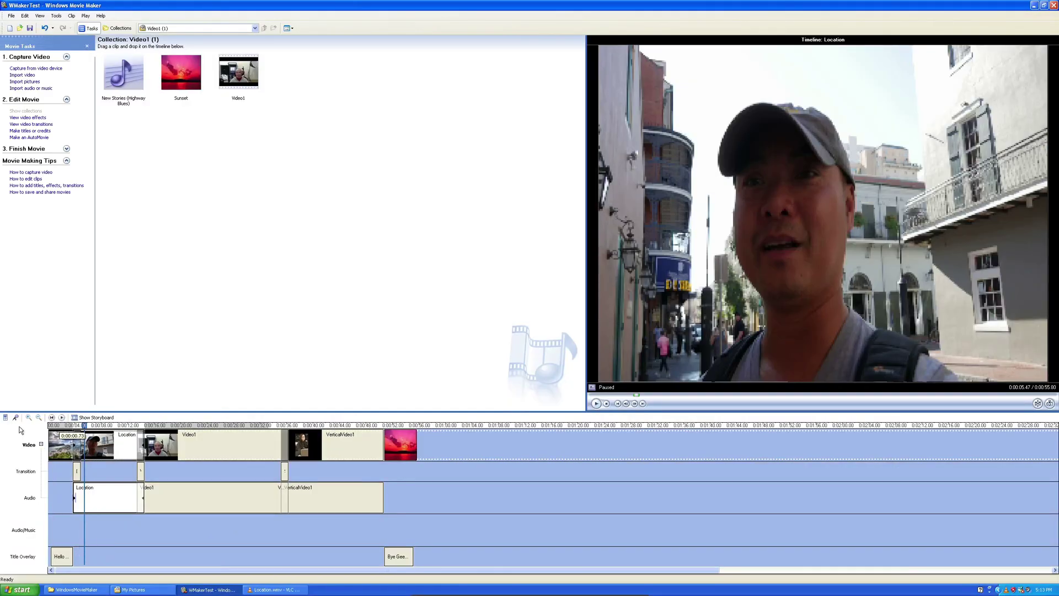
click(60, 425)
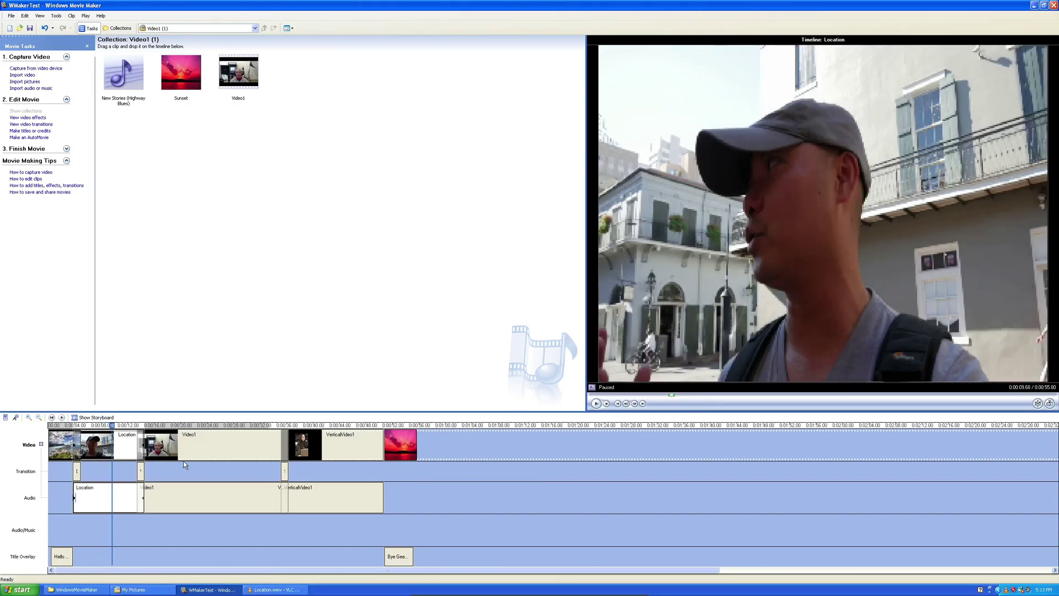
double_click(177, 438)
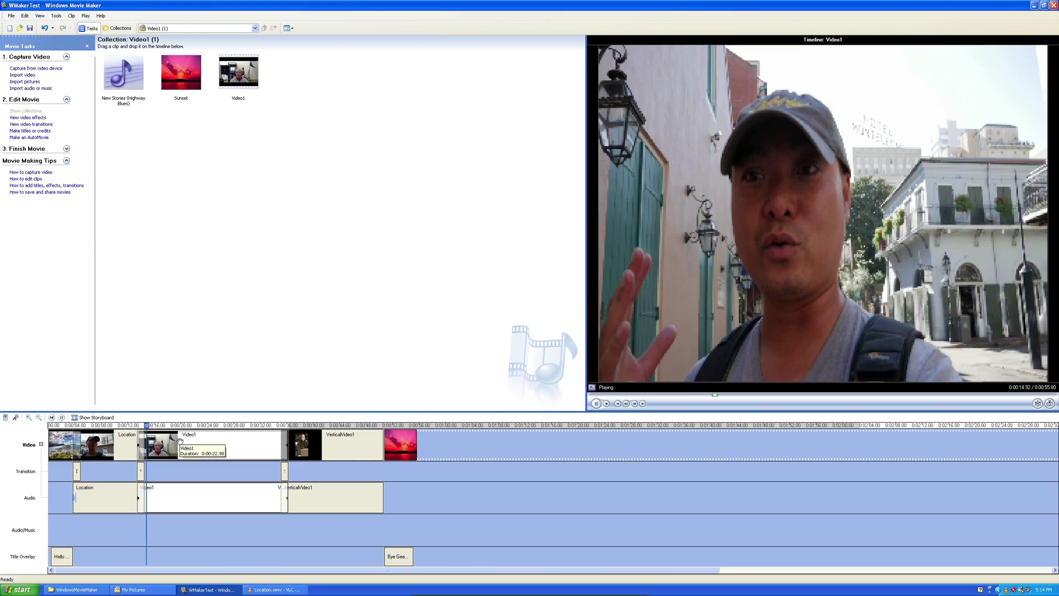
key(space)
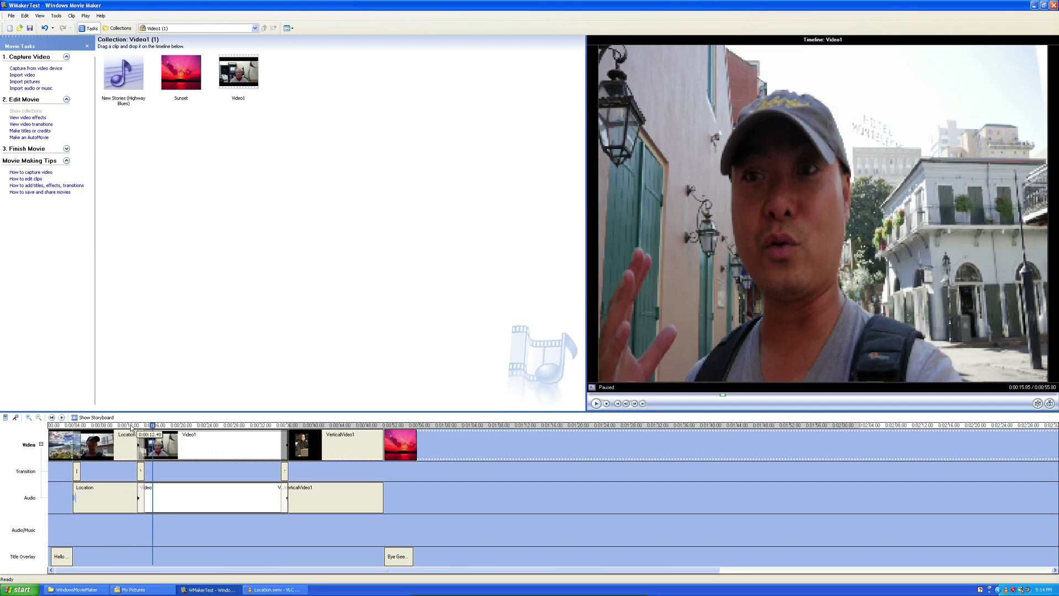
click(131, 428)
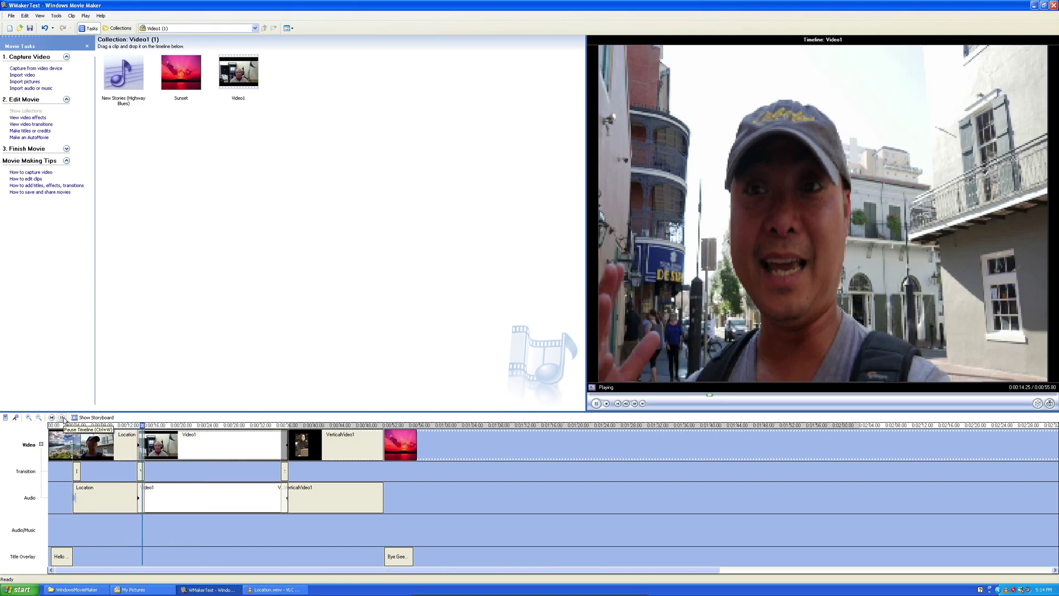
click(274, 430)
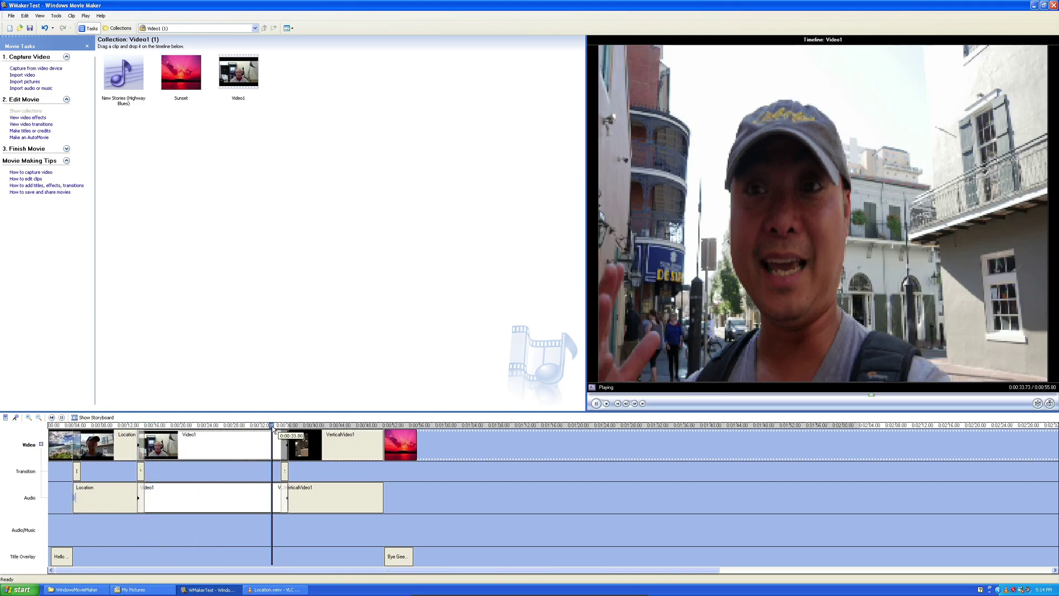
click(262, 510)
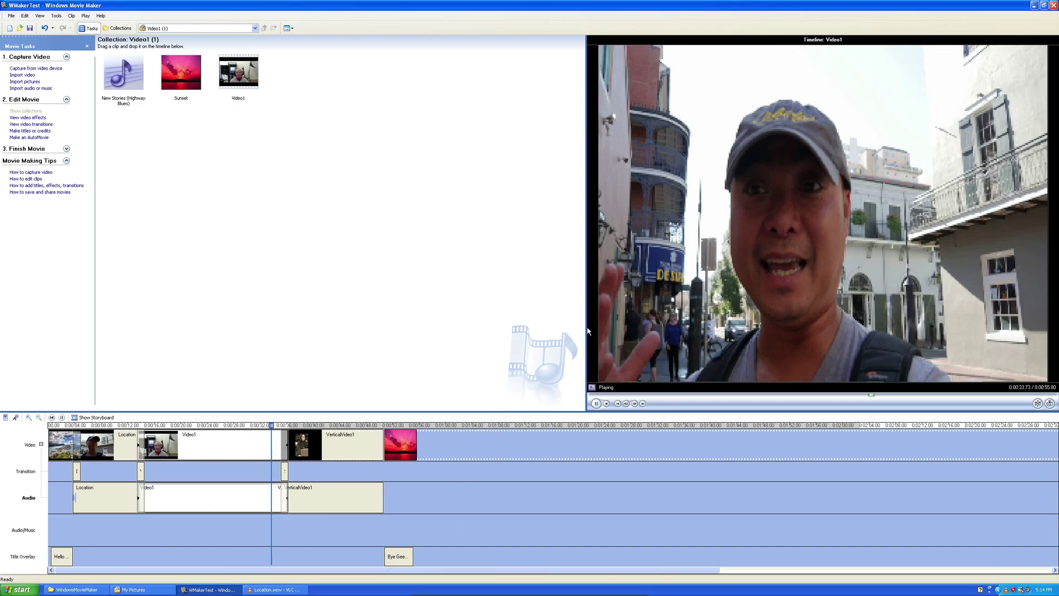
drag(587, 331, 820, 331)
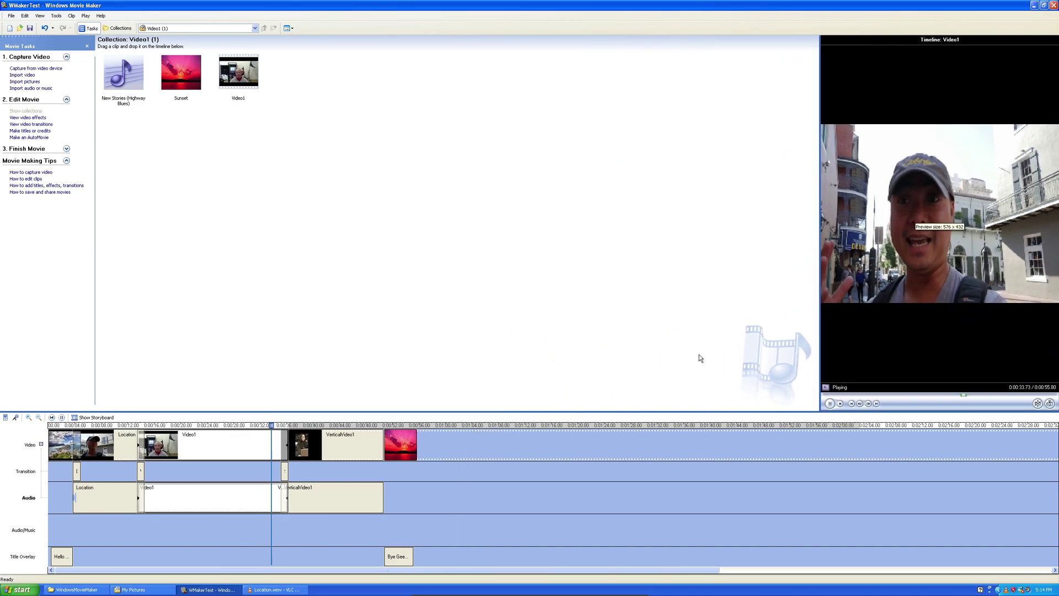
click(192, 445)
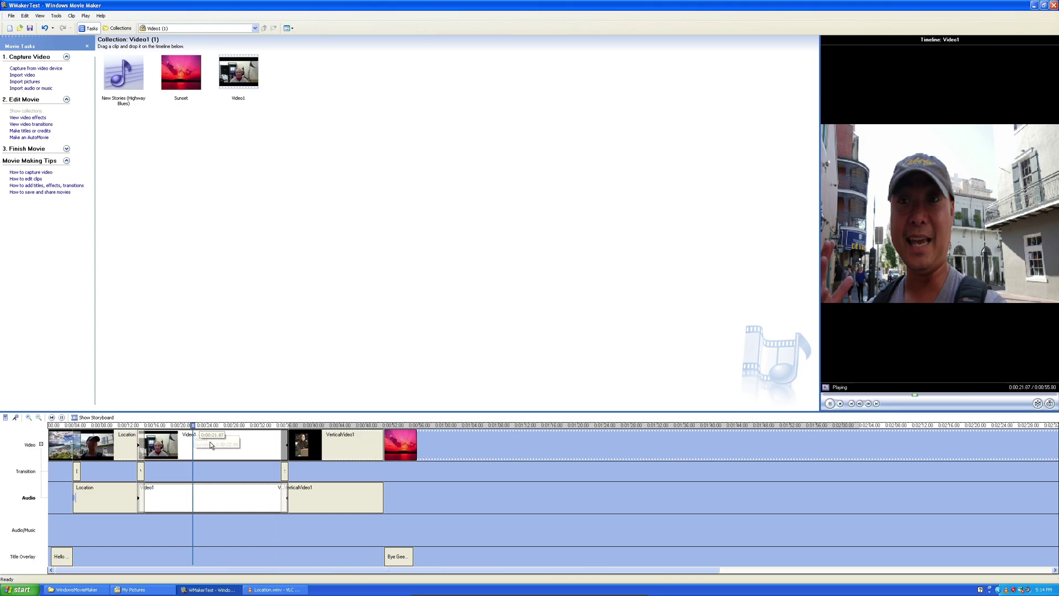
click(316, 429)
key(space)
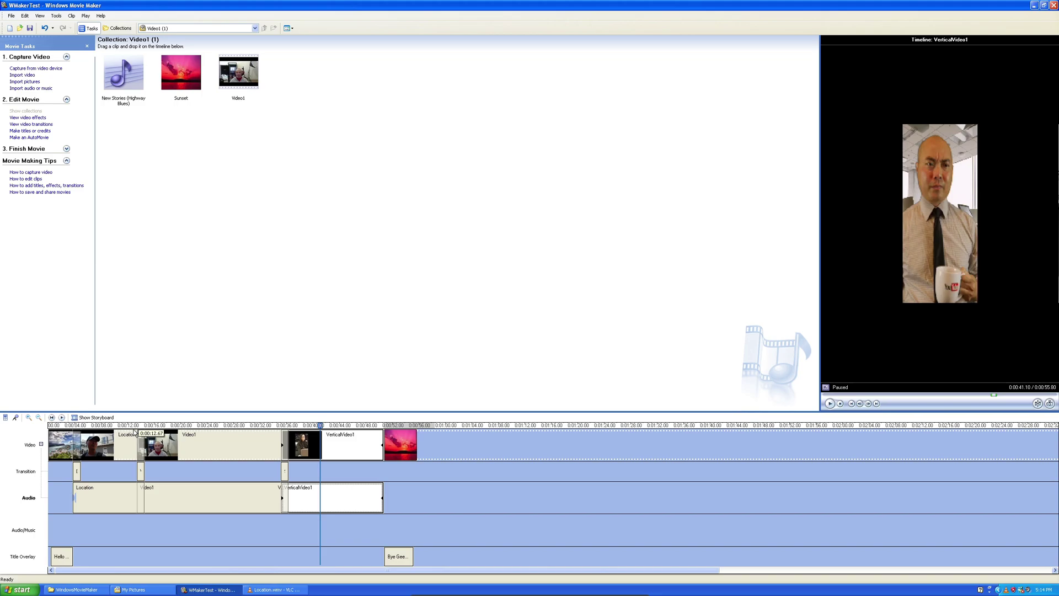
click(134, 432)
click(241, 433)
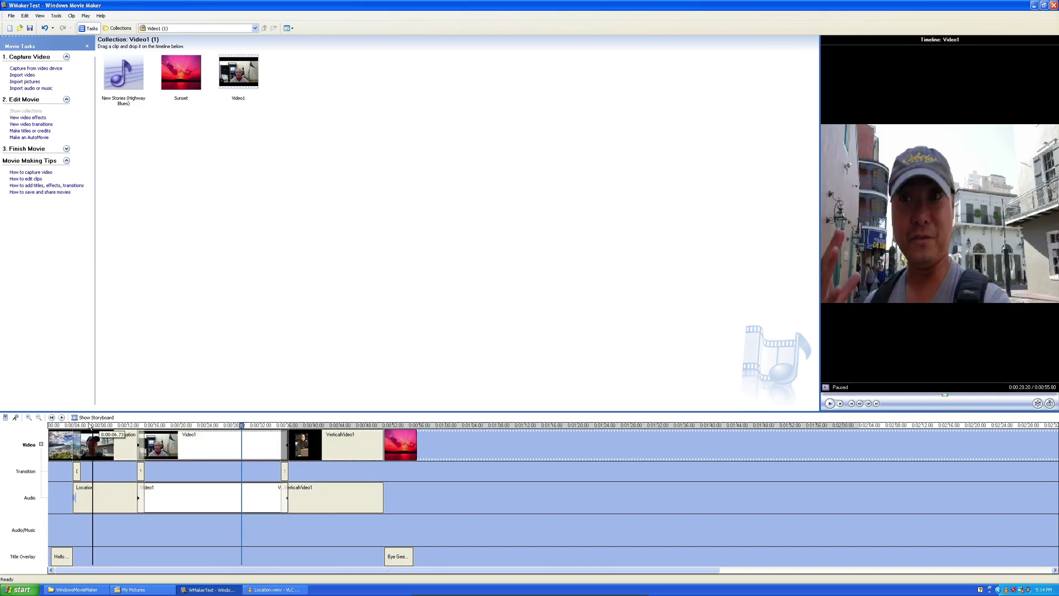
click(130, 432)
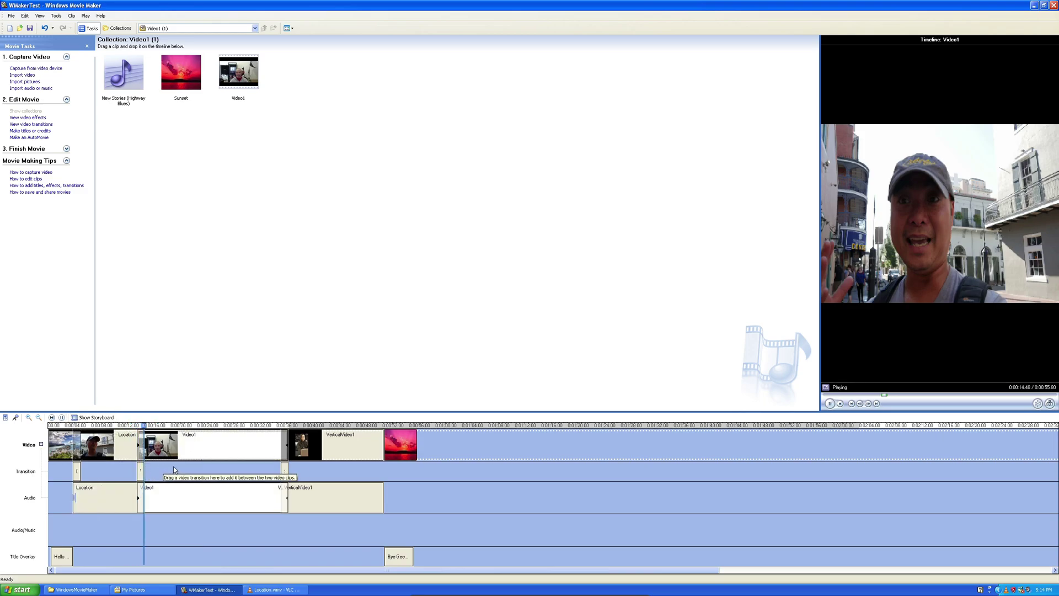
key(space)
mouse_move(280, 433)
mouse_down()
mouse_move(235, 435)
mouse_move(295, 427)
mouse_move(285, 426)
mouse_up()
key(space)
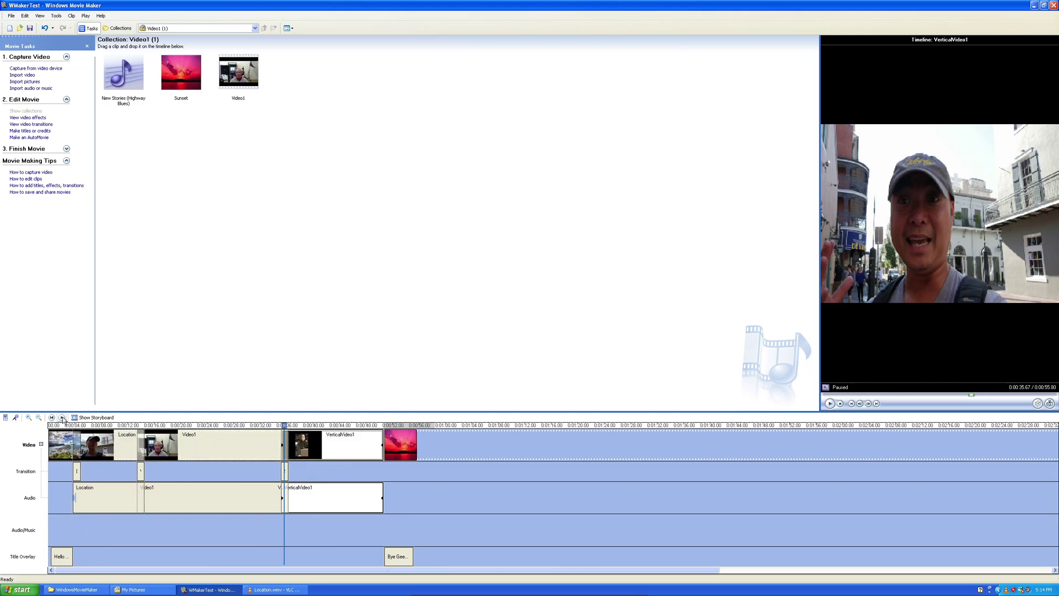
click(297, 426)
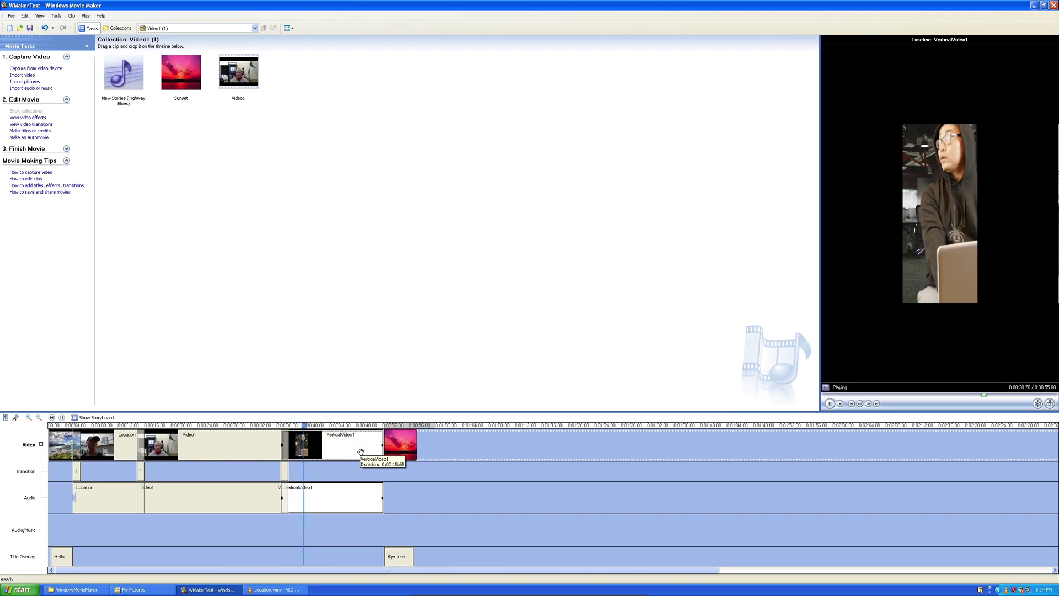
click(378, 426)
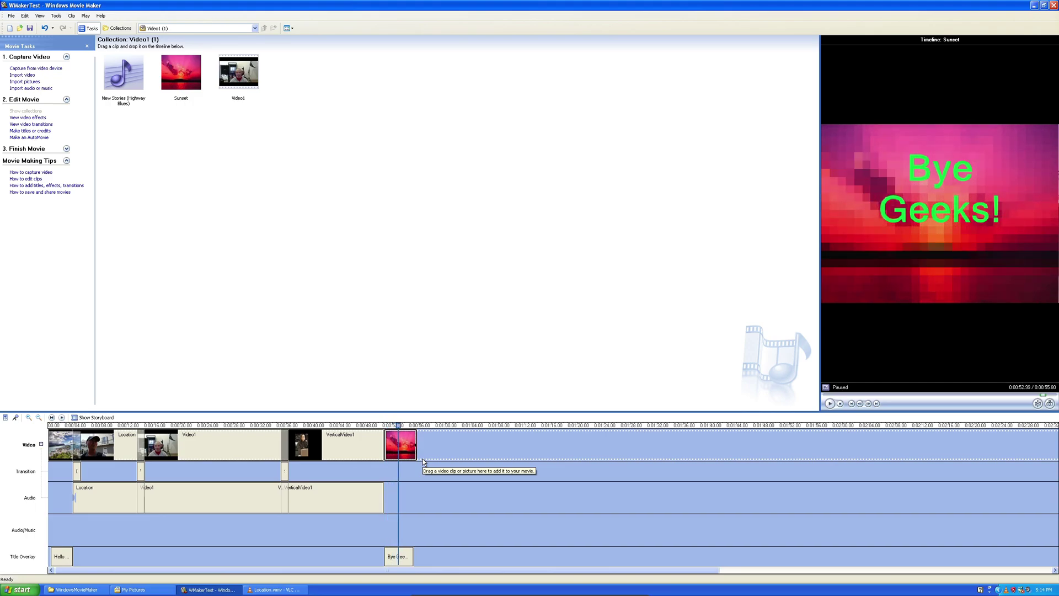
click(182, 437)
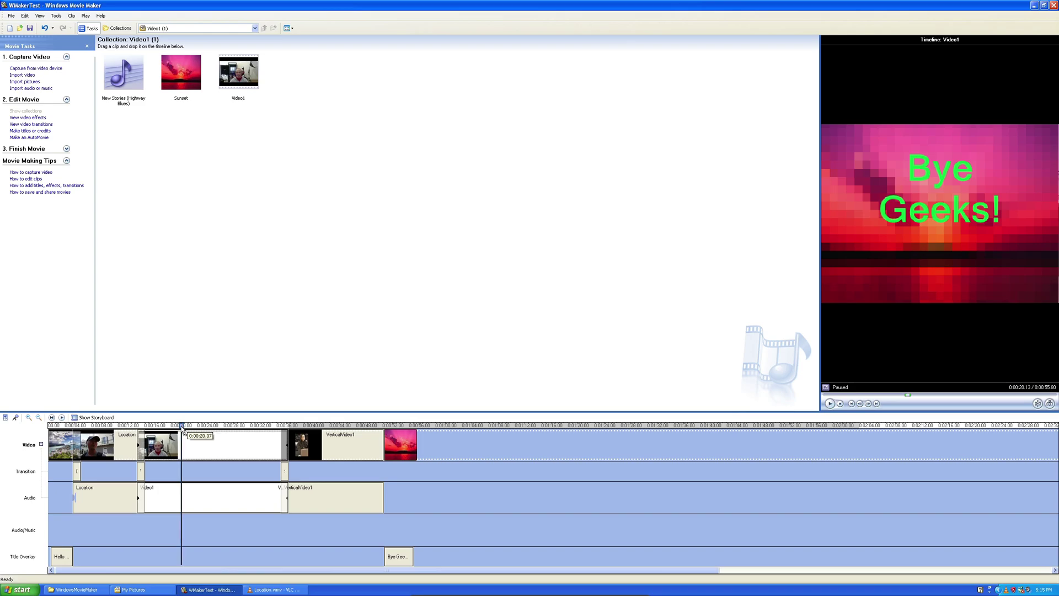
mouse_move(182, 425)
mouse_down()
mouse_move(213, 427)
mouse_move(180, 428)
mouse_up()
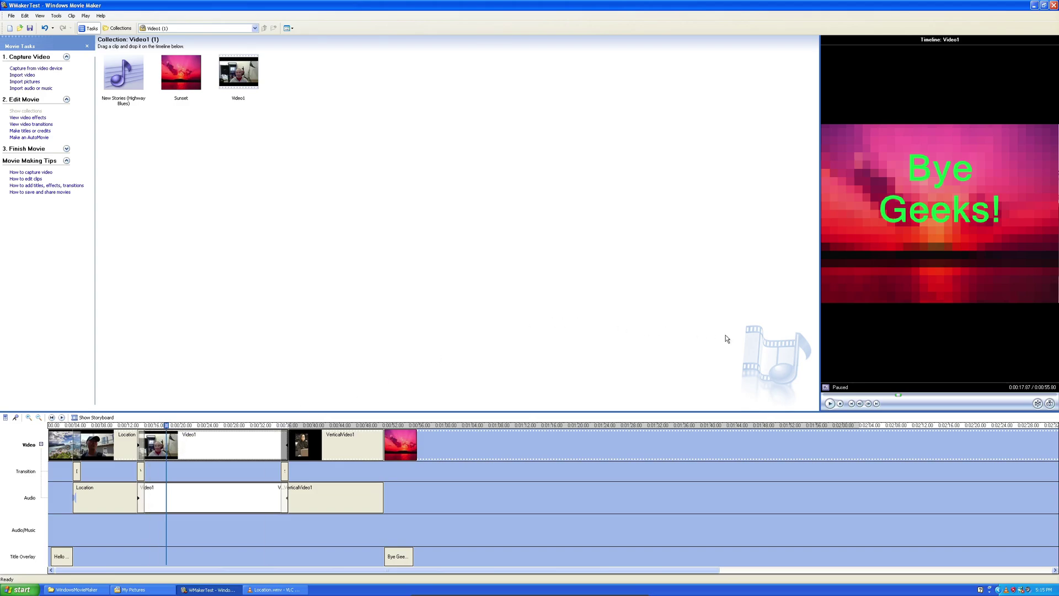
drag(819, 339, 612, 359)
click(301, 433)
drag(301, 427, 321, 427)
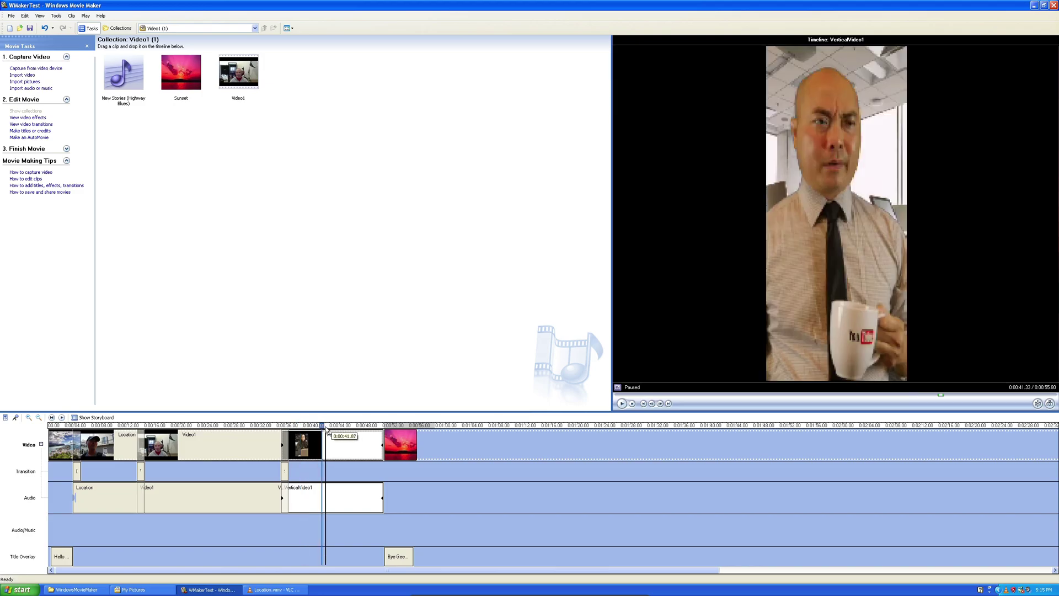
click(55, 429)
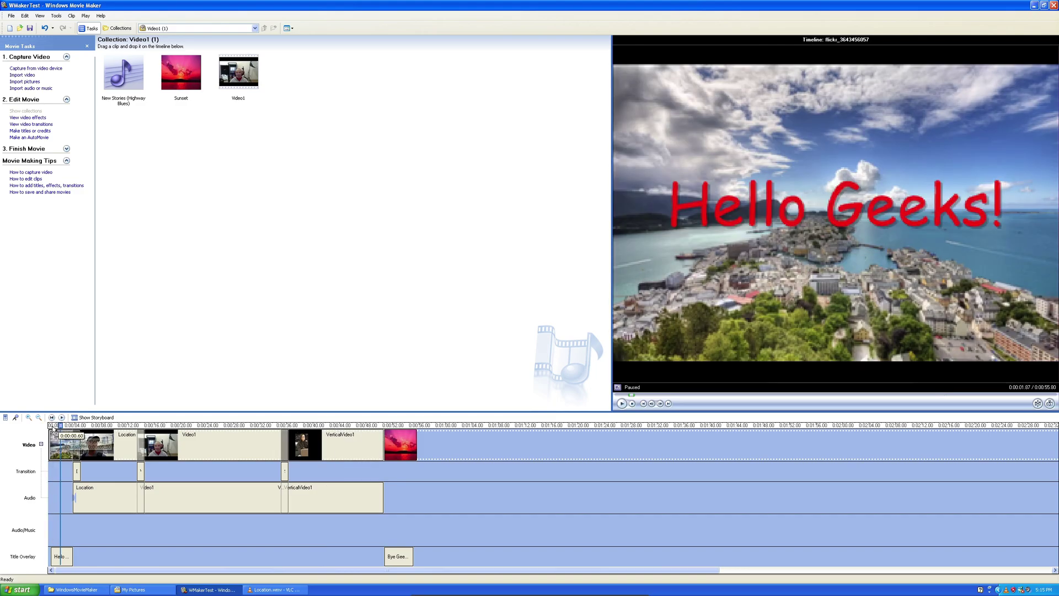
click(99, 430)
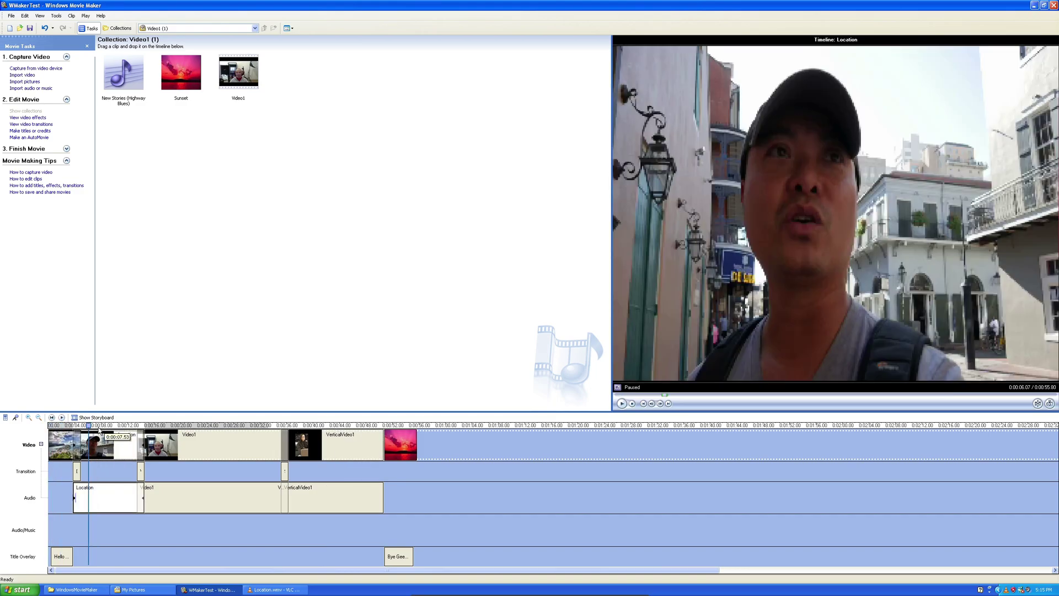
click(110, 429)
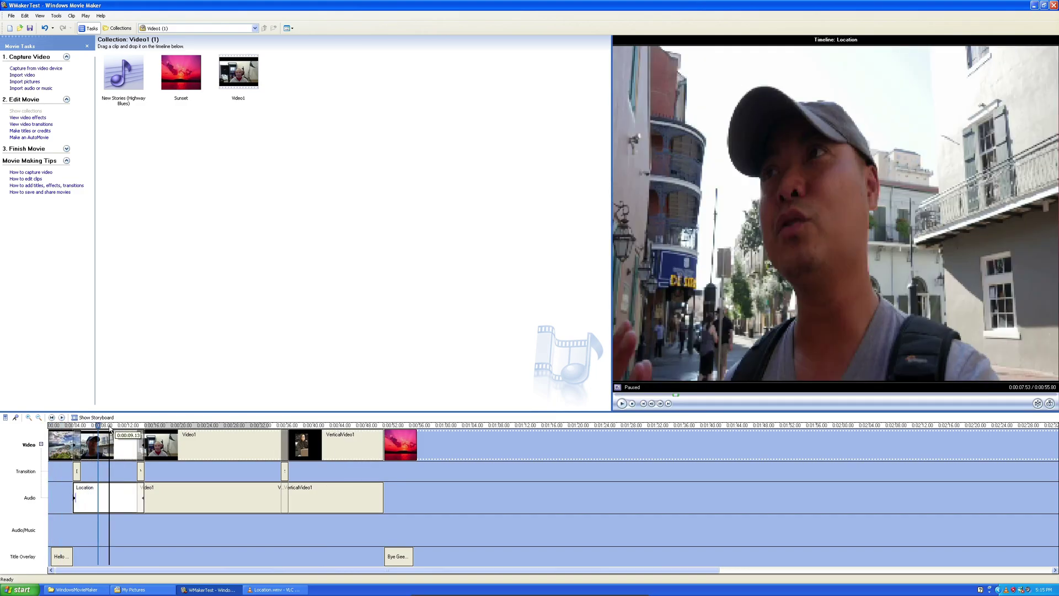
click(169, 428)
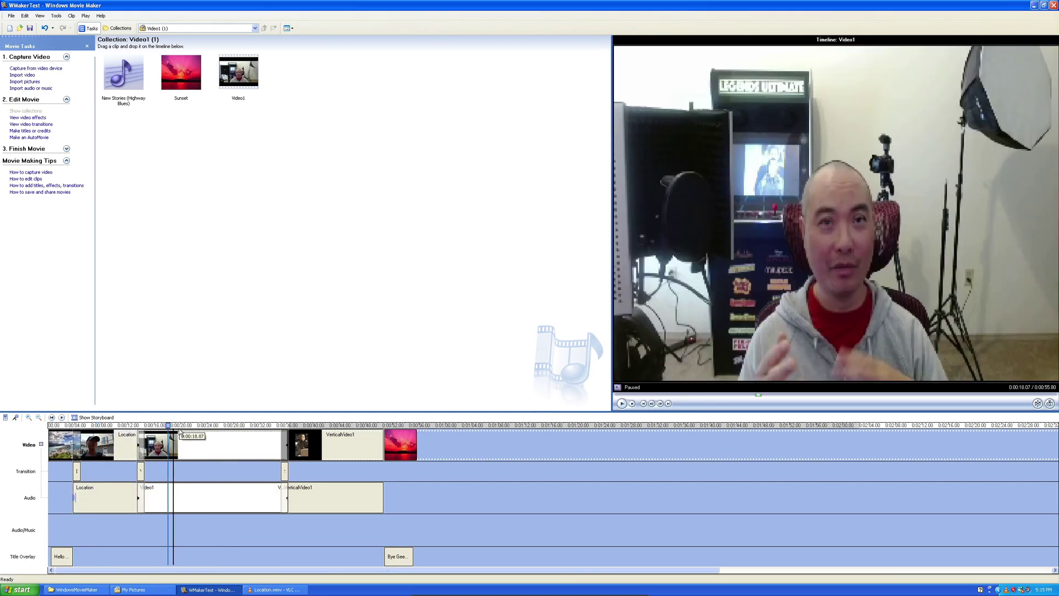
click(129, 429)
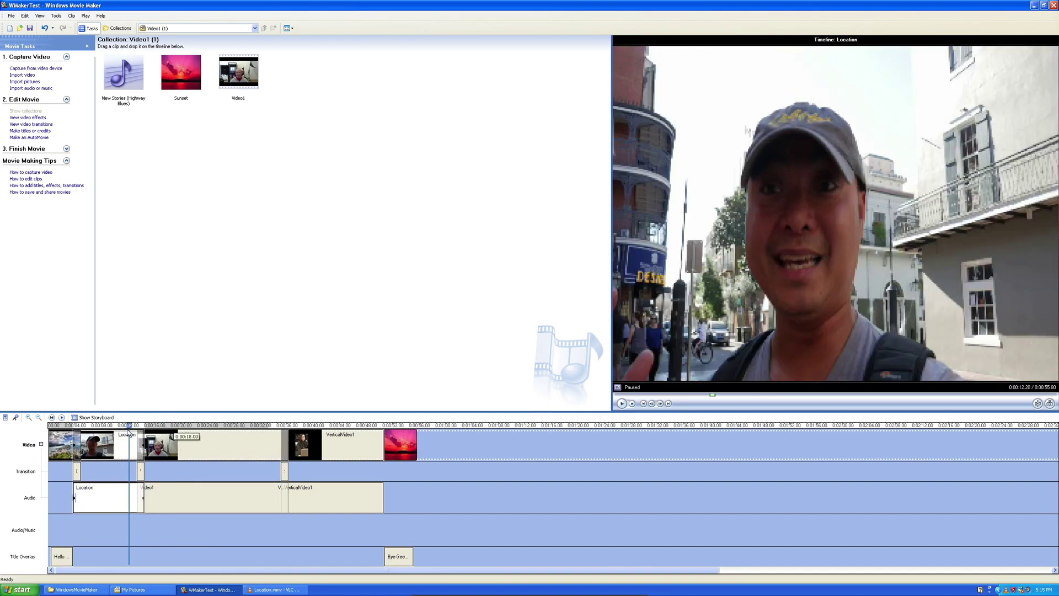
click(62, 417)
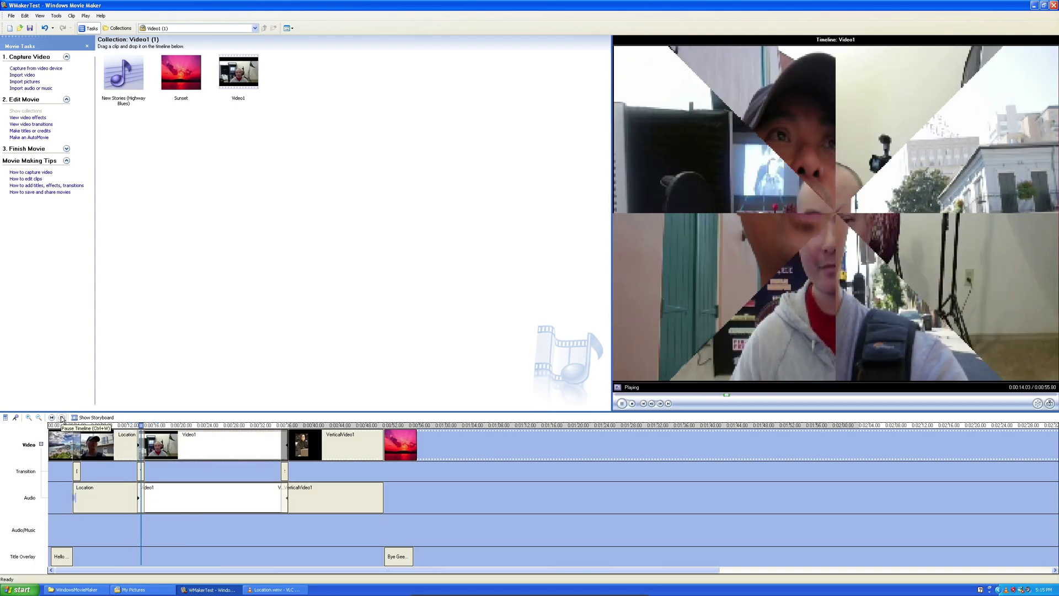
key(space)
click(276, 428)
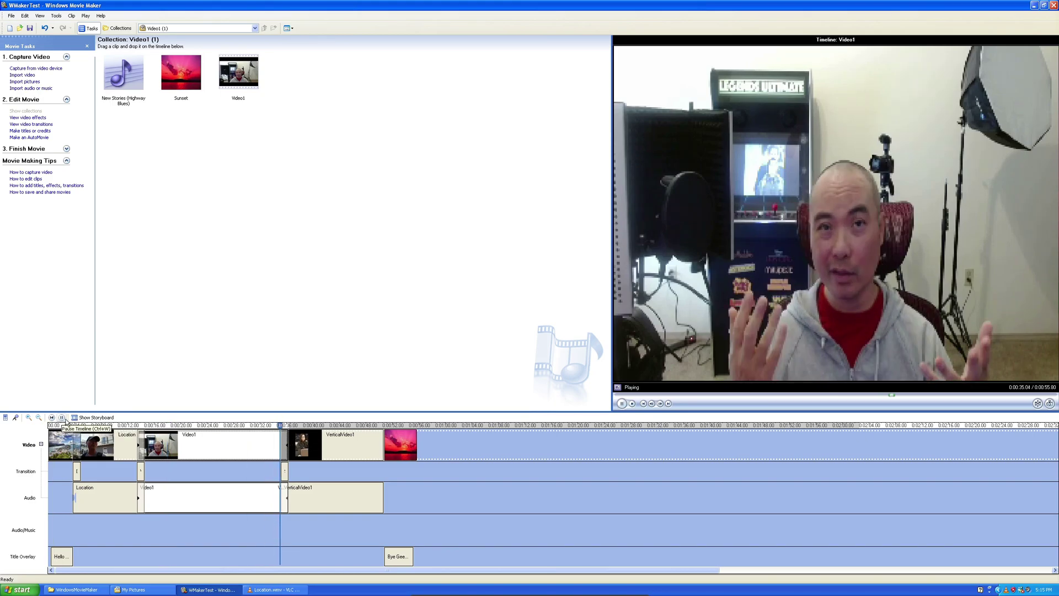
key(space)
click(306, 427)
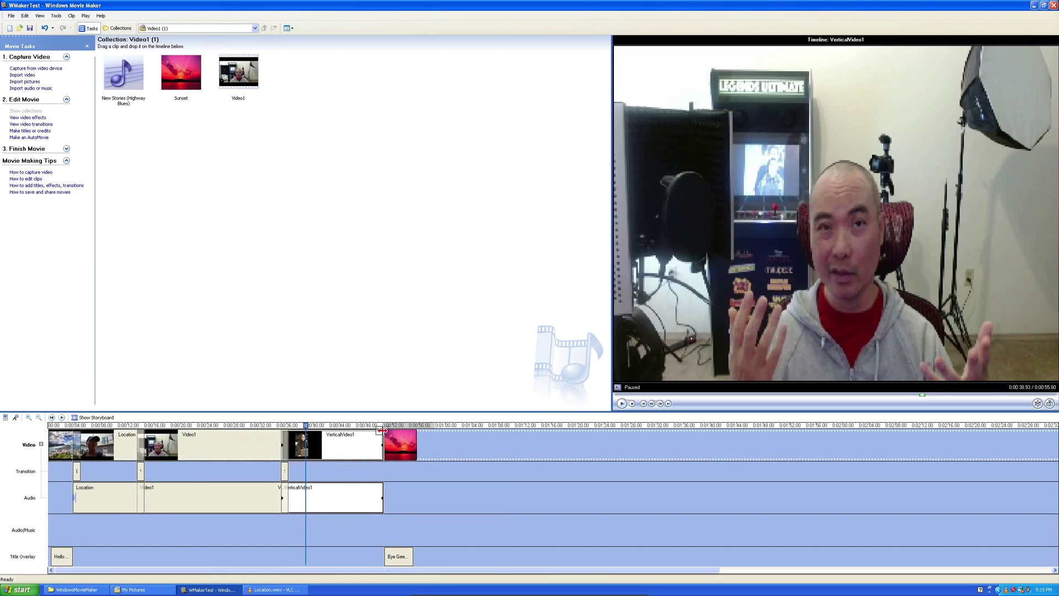
mouse_move(381, 430)
mouse_down()
mouse_move(335, 428)
mouse_move(370, 429)
mouse_up()
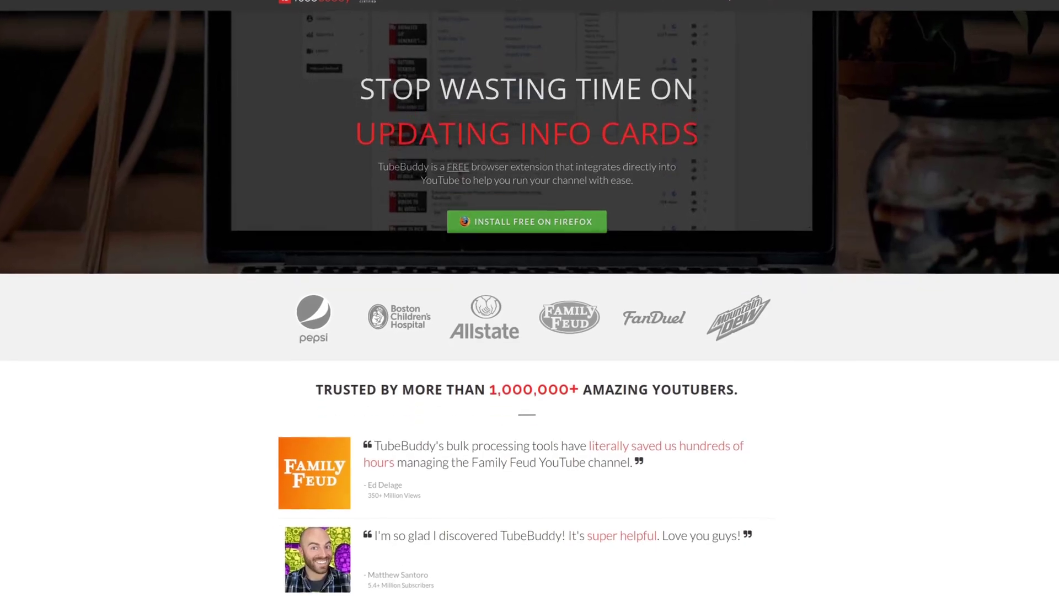
Scroll the TubeBuddy homepage past the testimonials to the 'Work within YouTube' section
scroll(529, 298, down, 3)
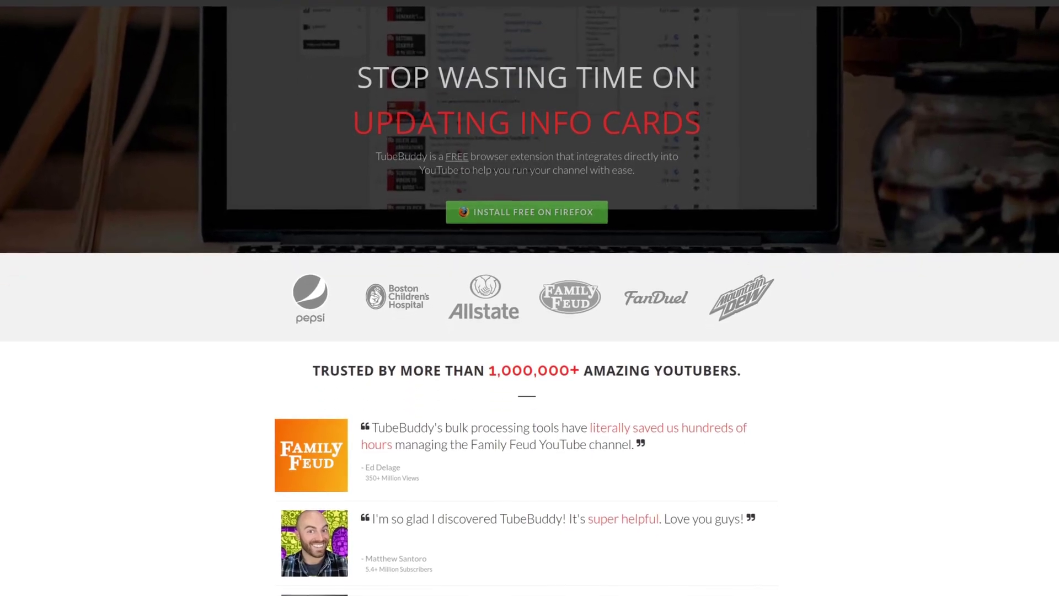
scroll(529, 298, down, 3)
scroll(529, 298, down, 3)
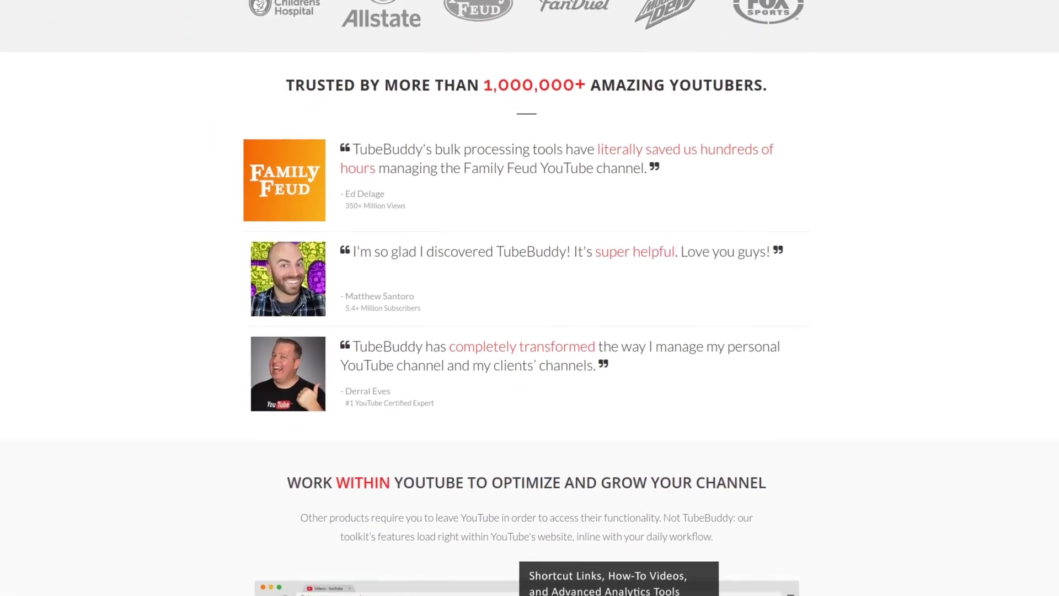
scroll(529, 297, down, 3)
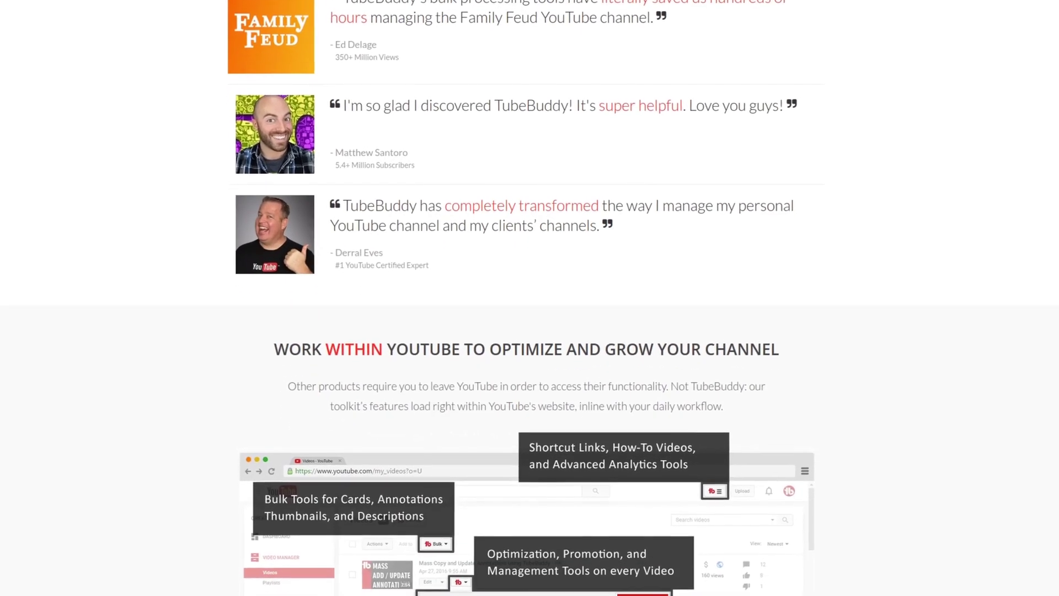